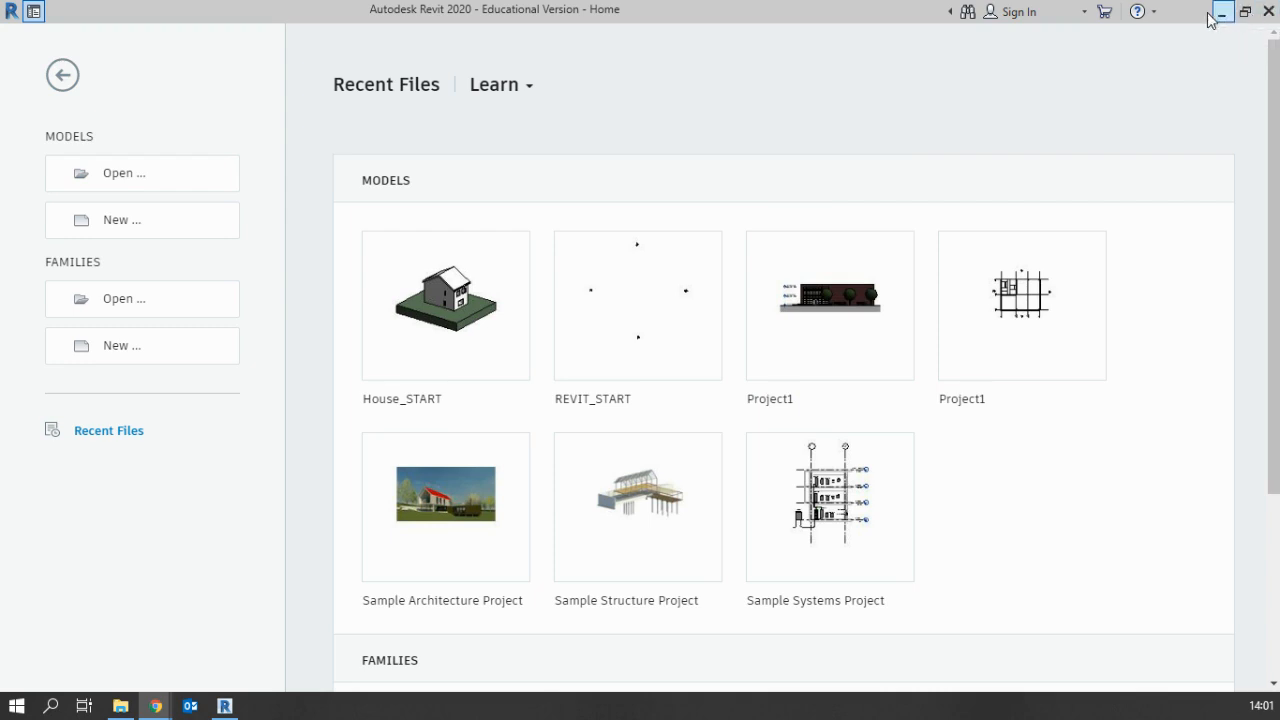
Switch to Google Classroom in Chrome and view House Plan (1).pdf from the House Plan material, closing the preview after reading it
left_click(1221, 12)
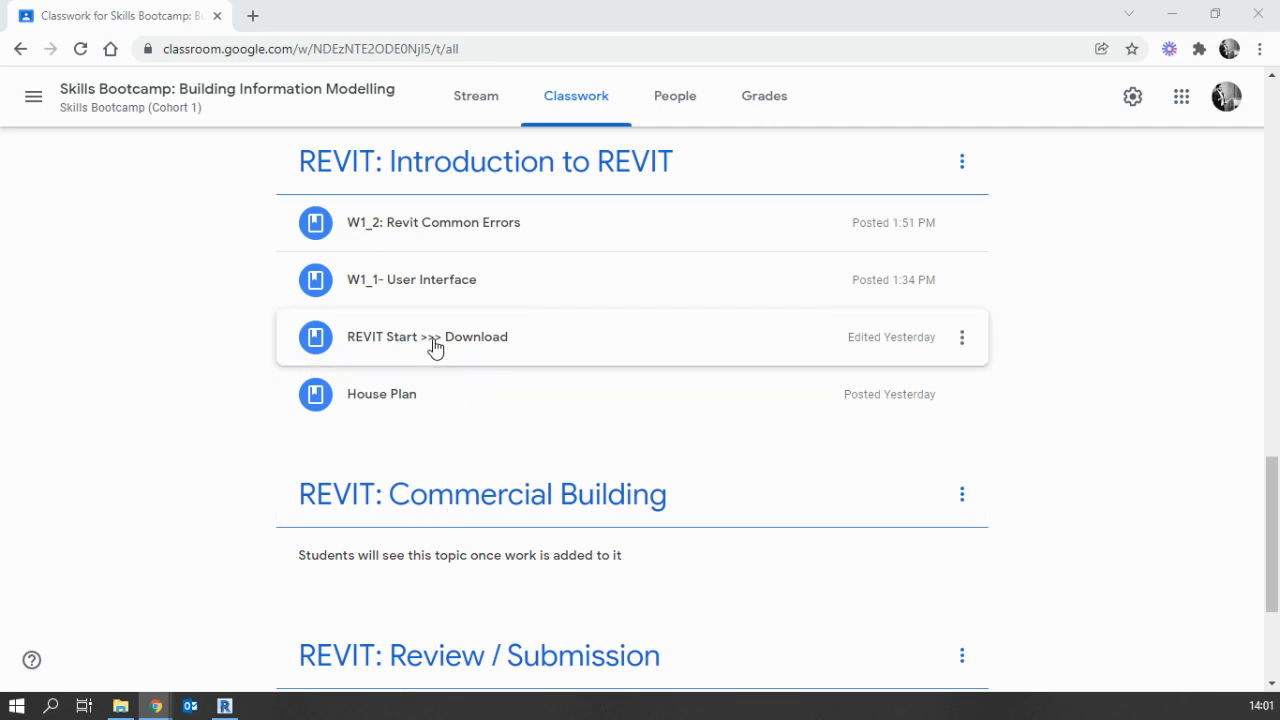
left_click(383, 394)
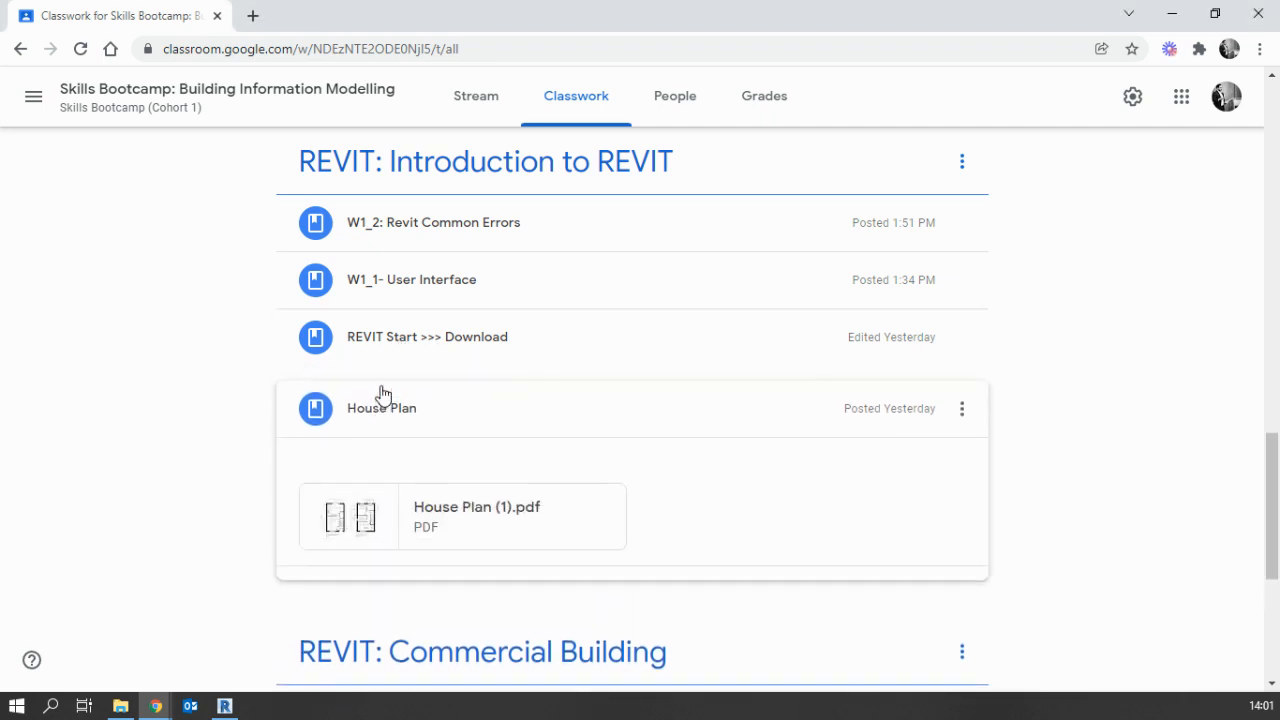
left_click(491, 509)
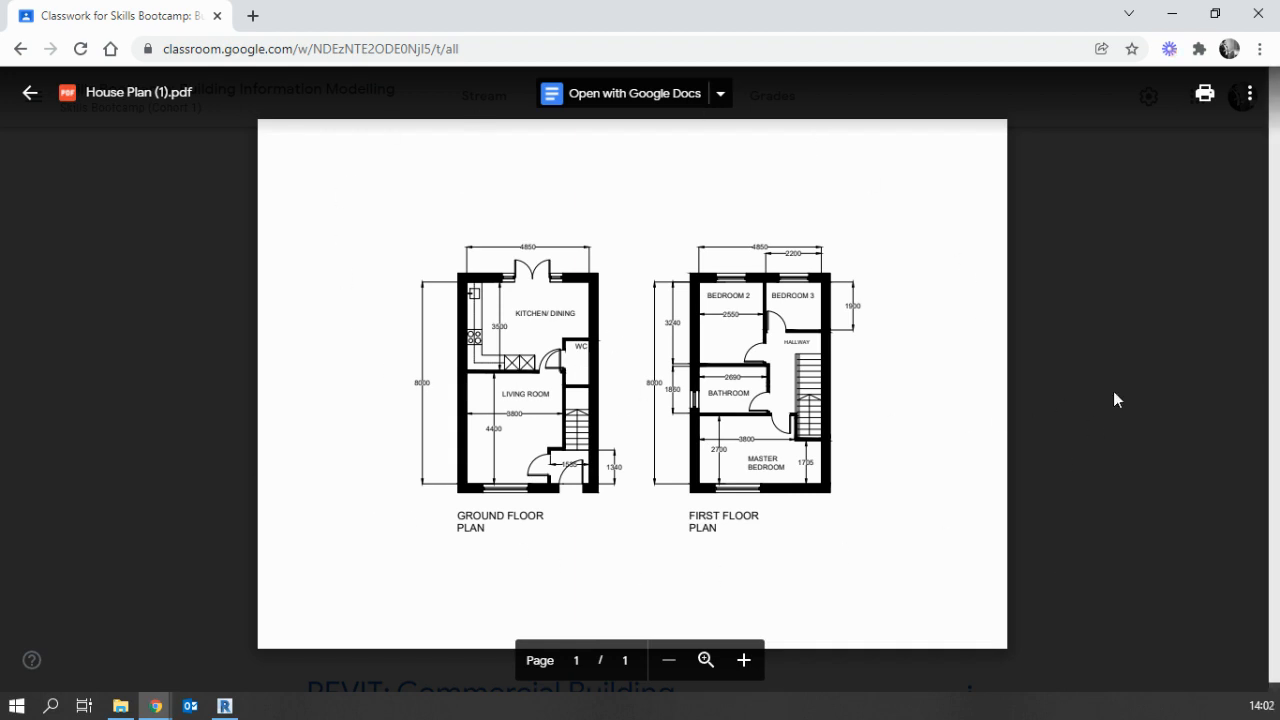
left_click(1105, 445)
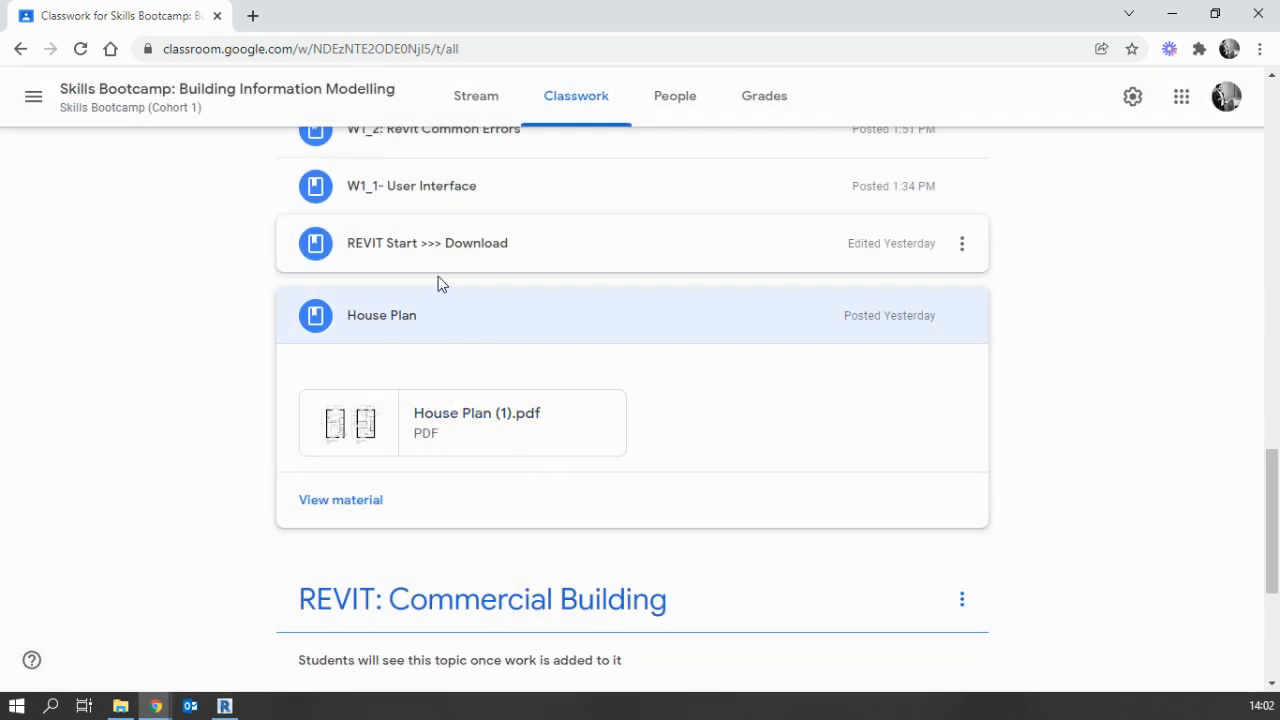
View REVIT_START.rvt in Google Drive from the REVIT Start >>> Download material, and return to the Classwork page
scroll(437, 260, "up", 1)
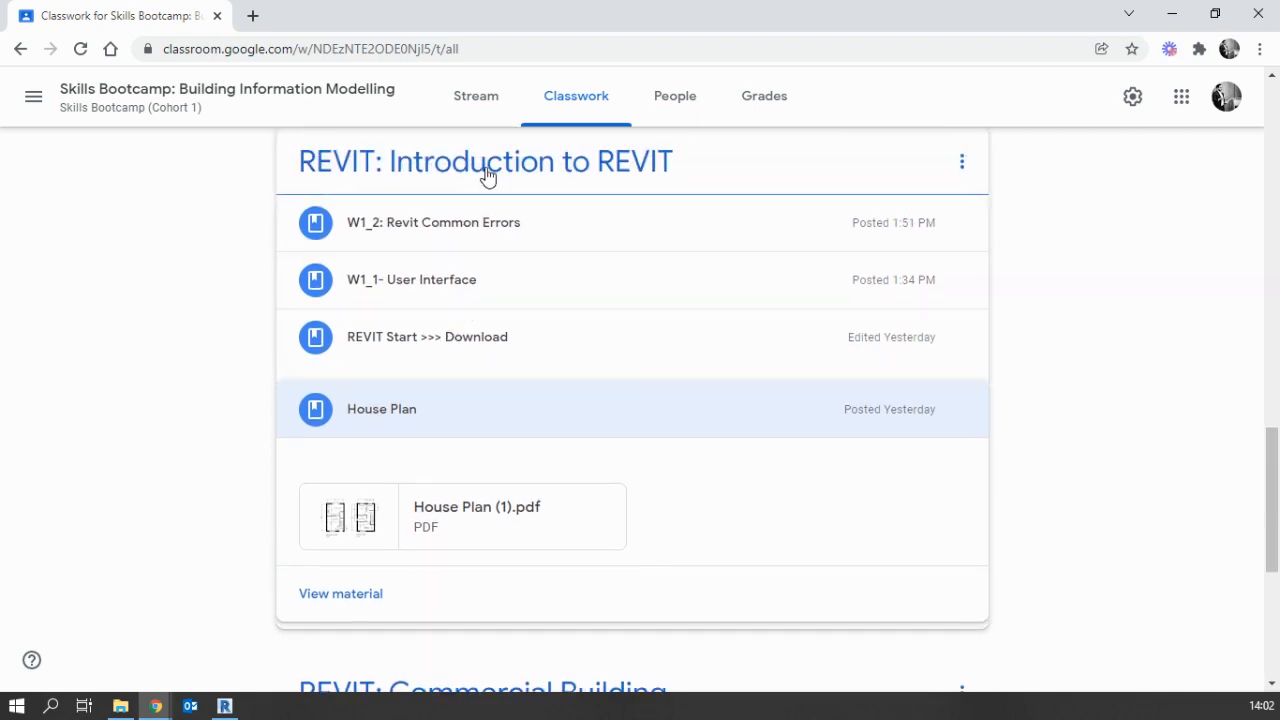
left_click(412, 345)
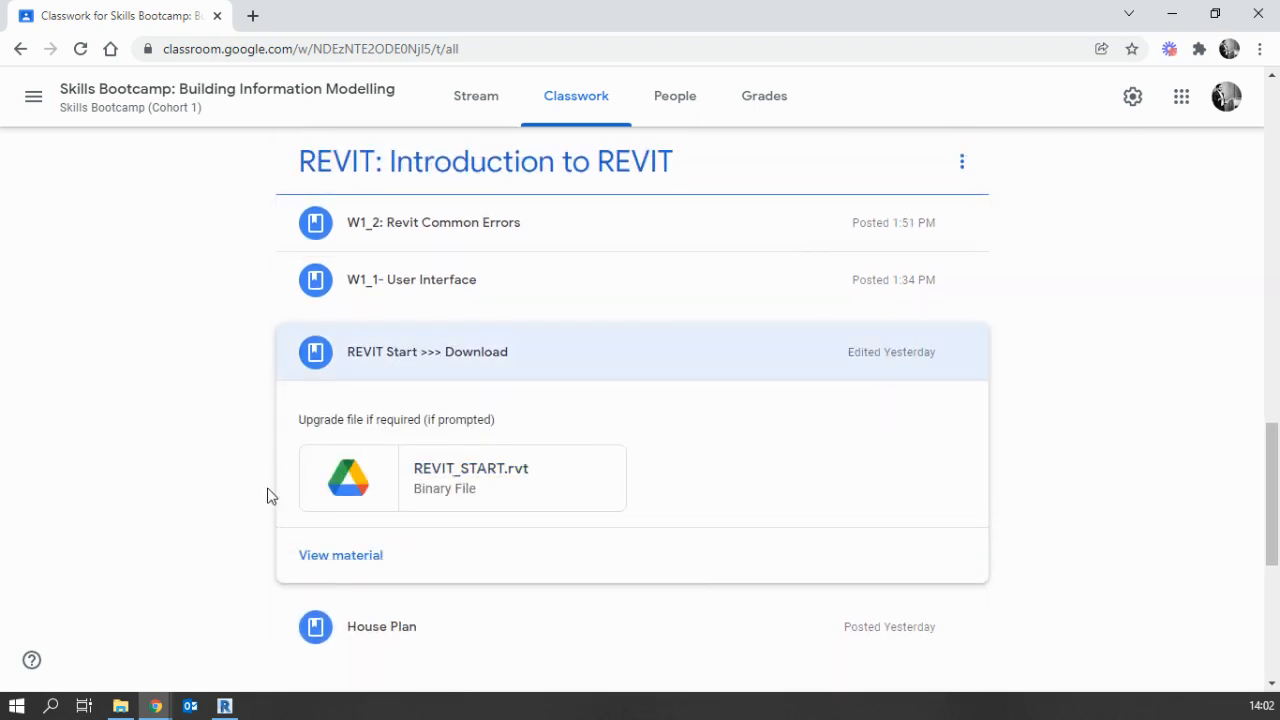
left_click(464, 479)
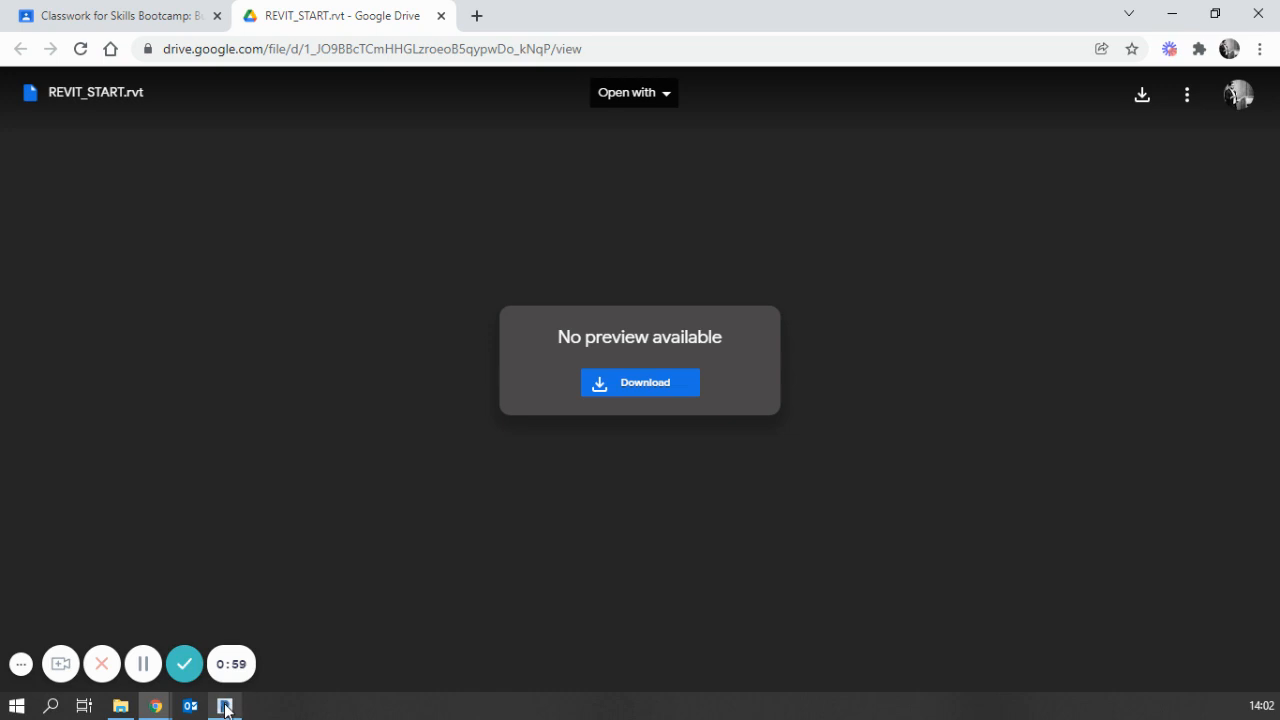
mouse_move(227, 708)
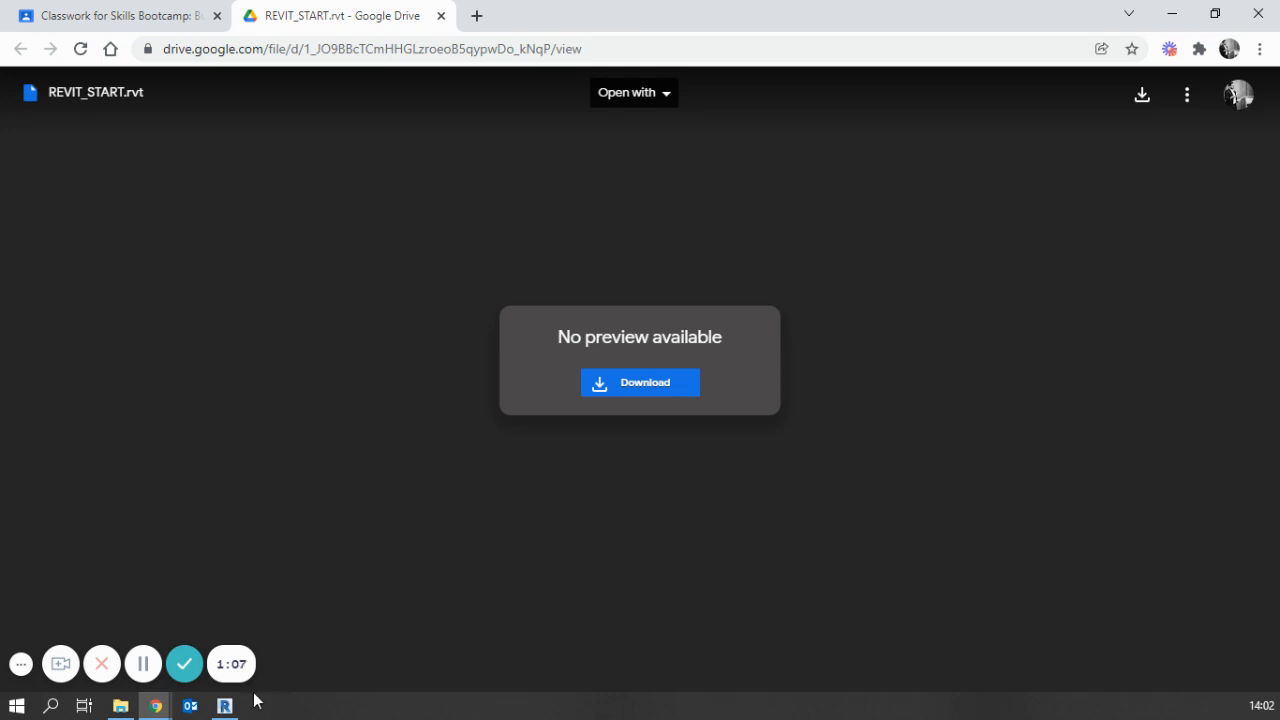
left_click(110, 15)
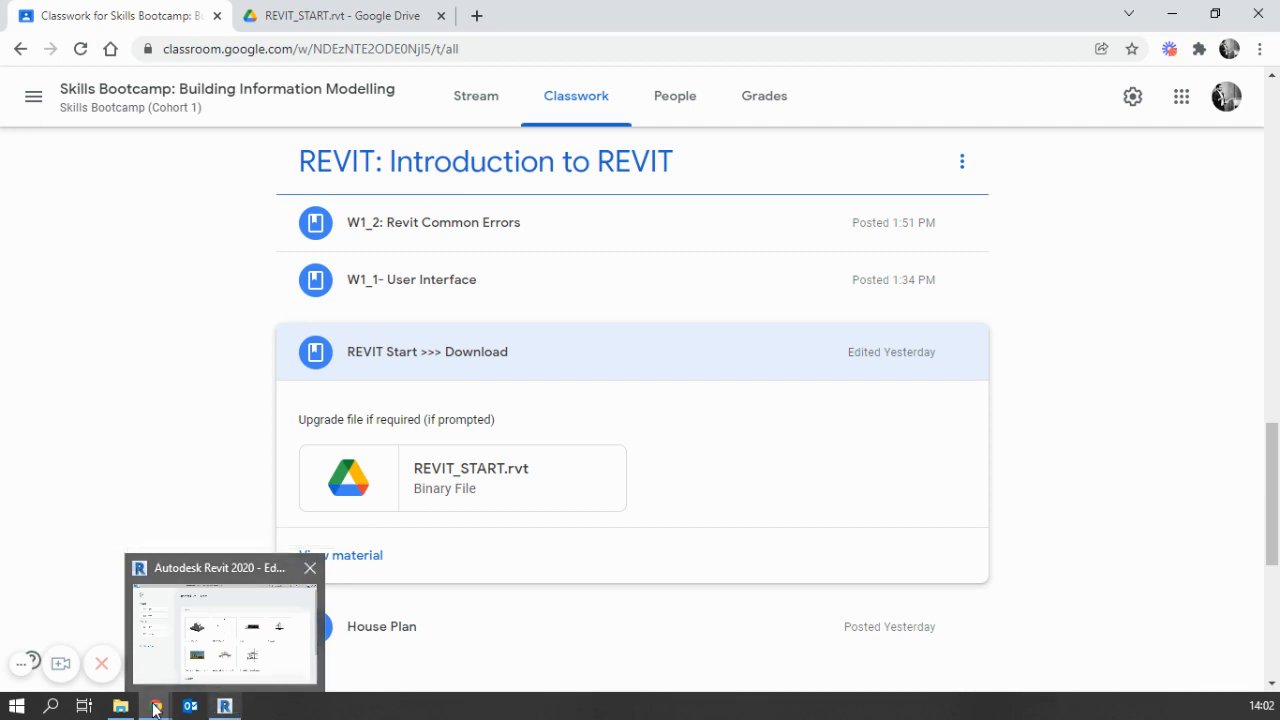
left_click(230, 708)
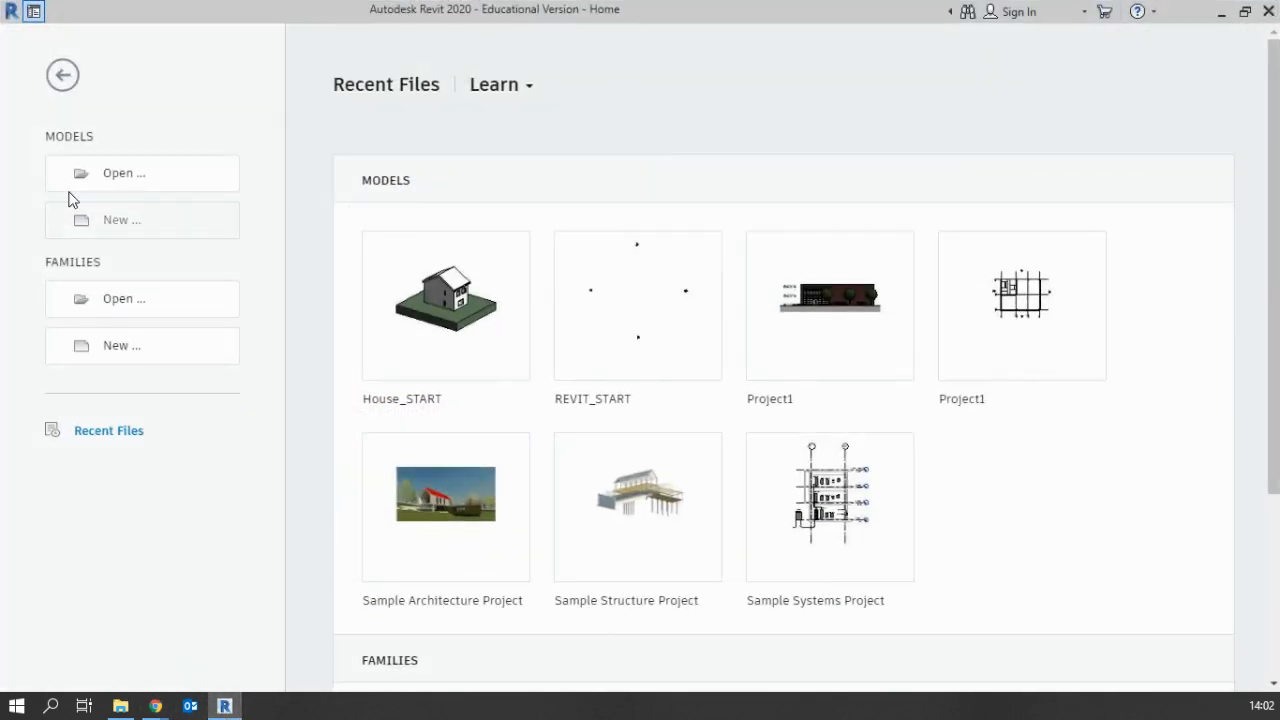
left_click(128, 176)
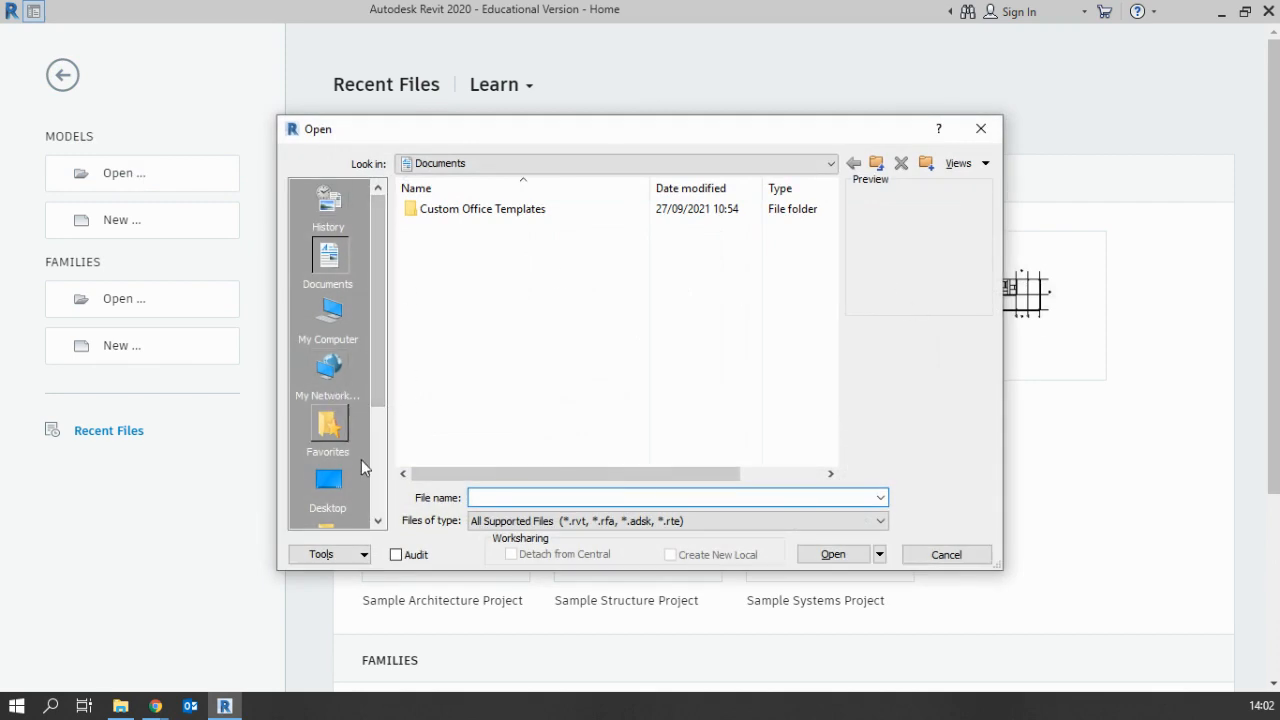
left_click(328, 312)
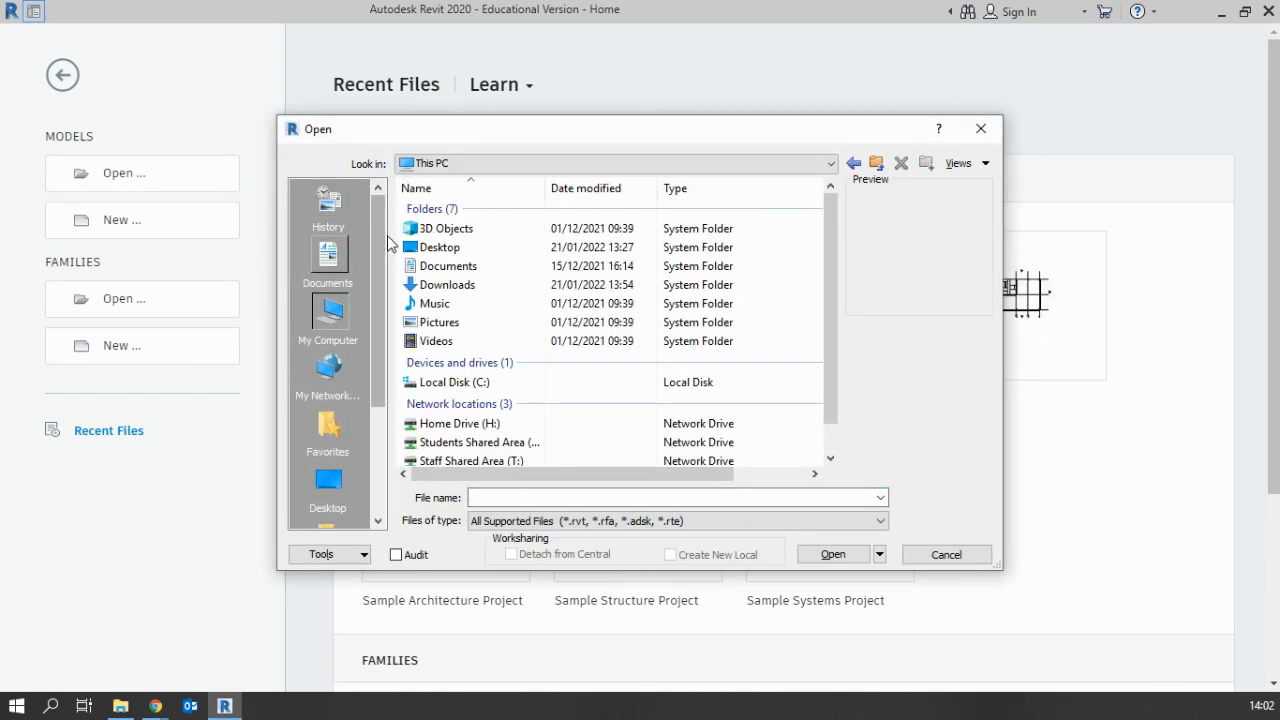
double_click(445, 284)
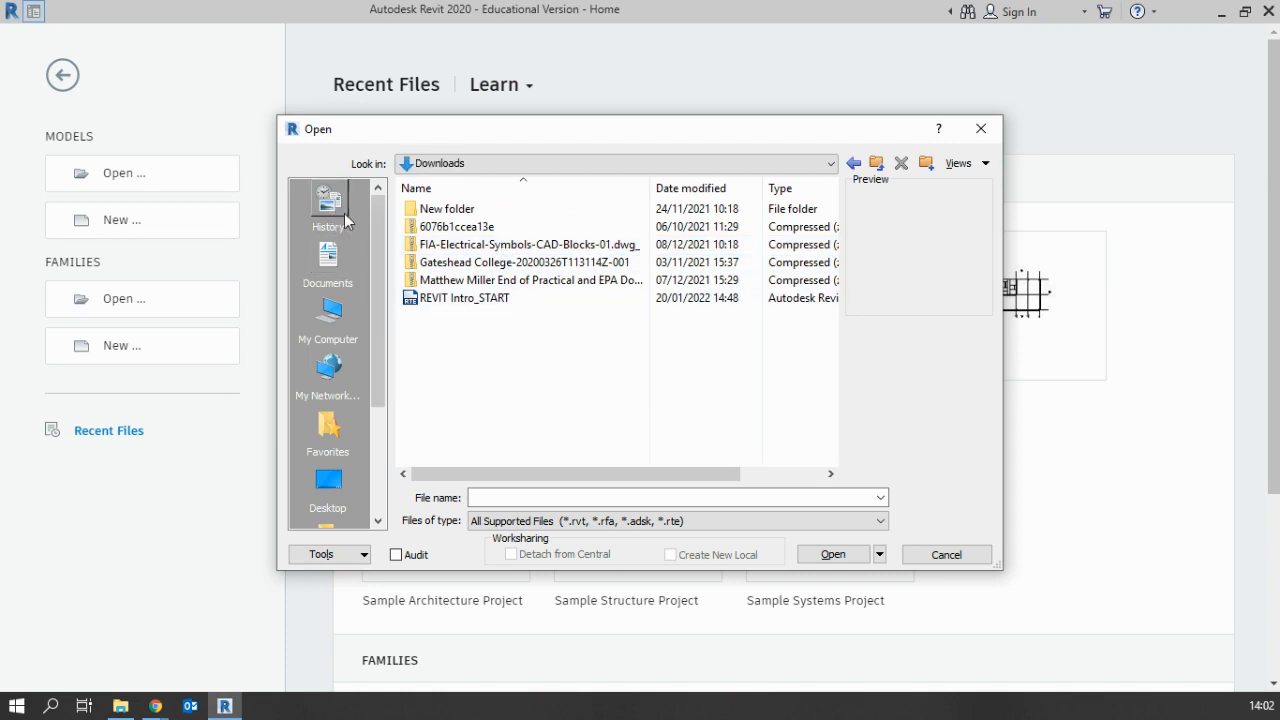
left_click(966, 557)
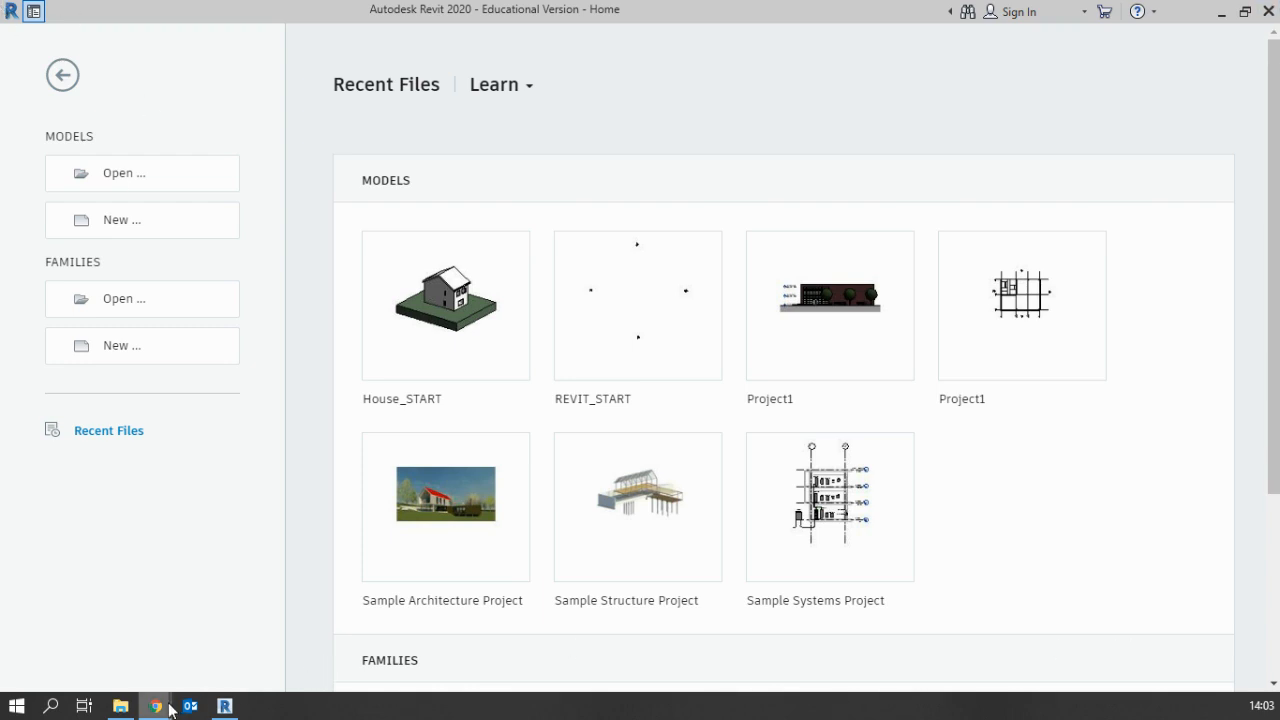
Switch to Google Classroom in Chrome and download REVIT_START.rvt from the REVIT Start >>> Download material
mouse_move(170, 710)
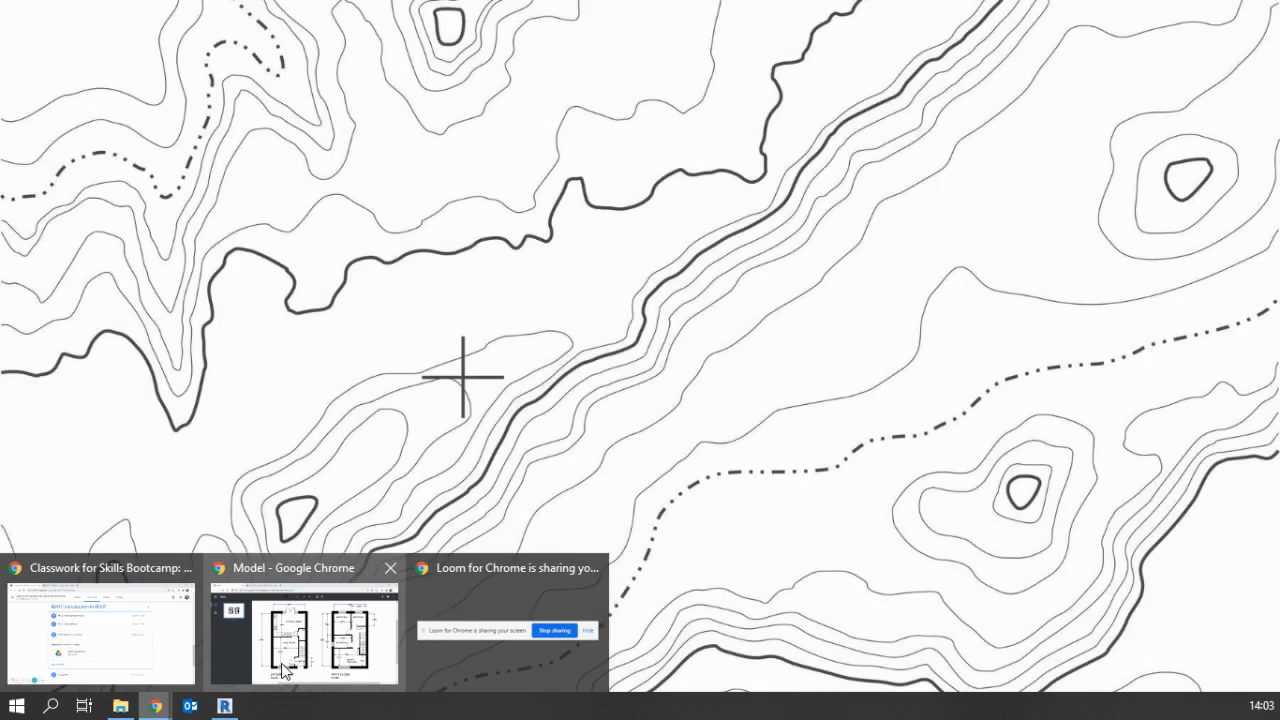
left_click(177, 660)
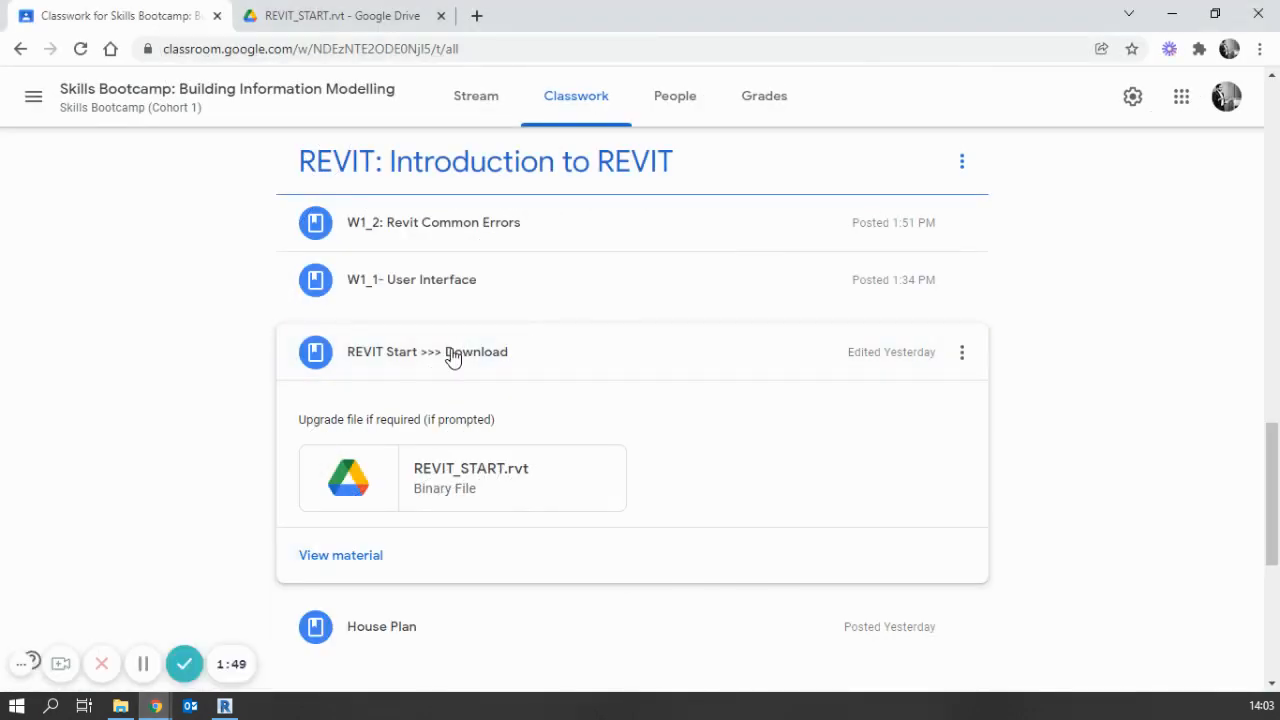
left_click(471, 468)
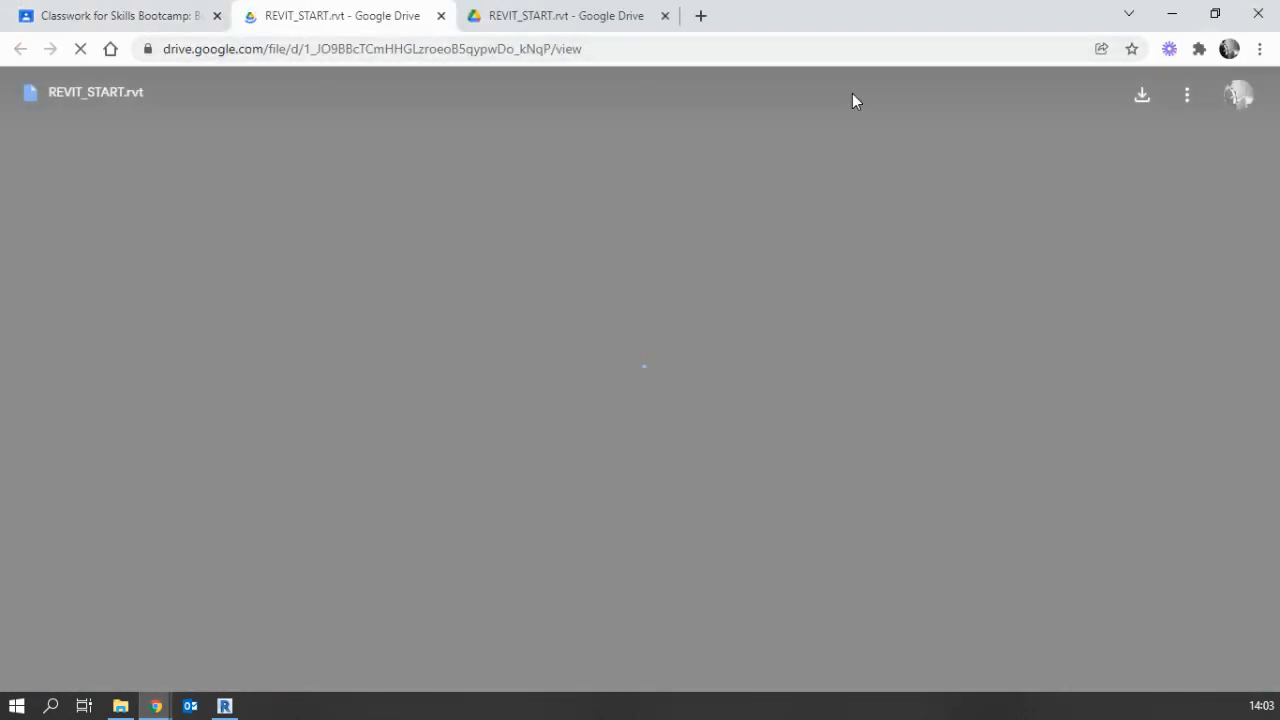
left_click(1140, 96)
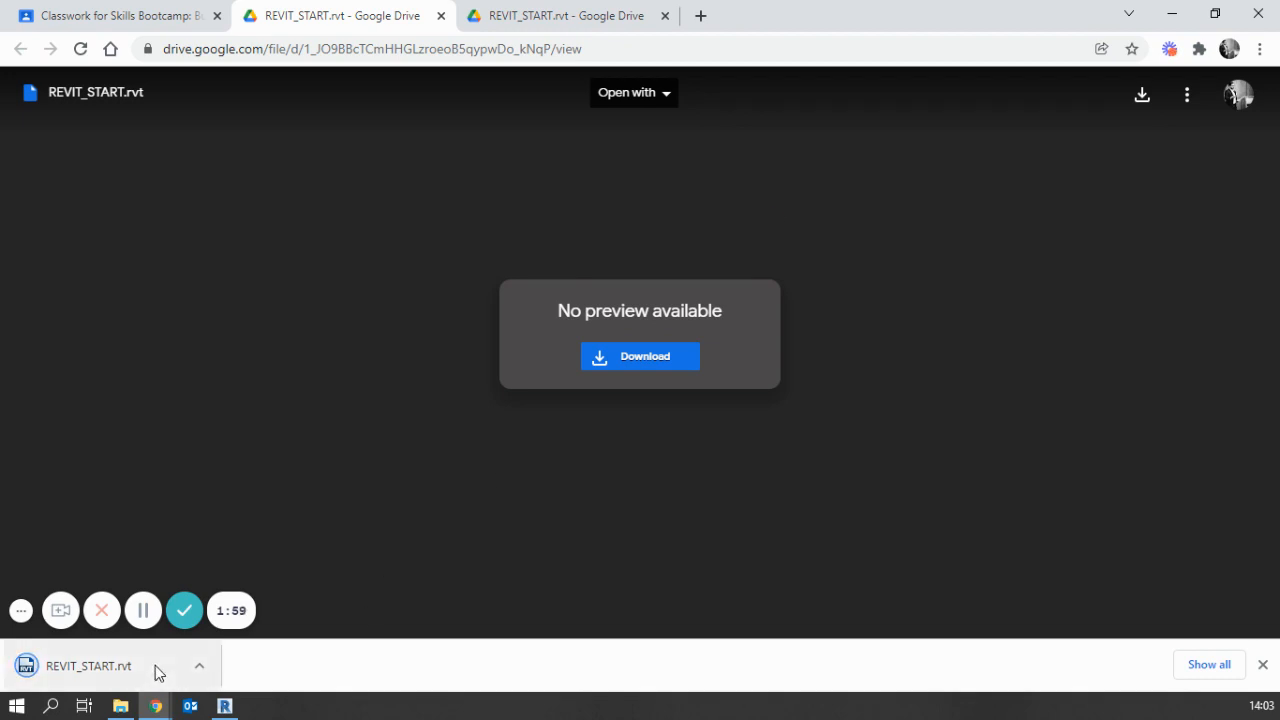
Switch to Revit and open the REVIT_START project from the Downloads folder
left_click(225, 706)
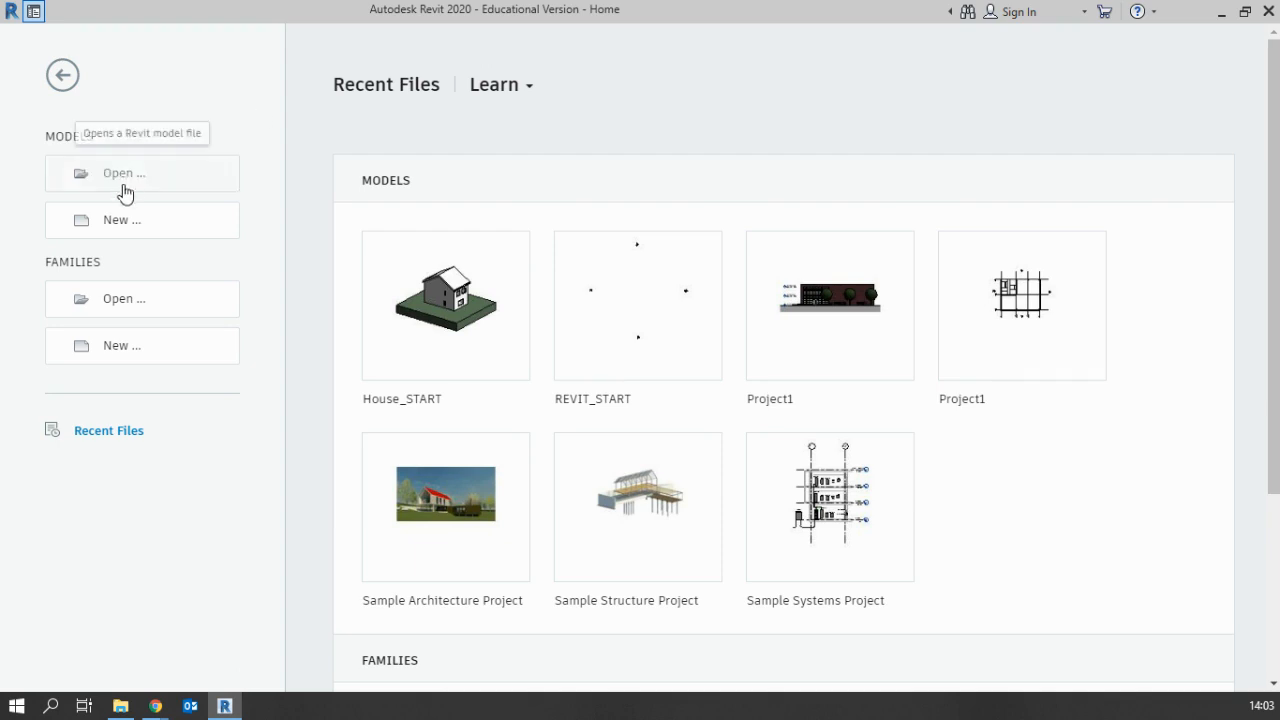
left_click(84, 178)
left_click(327, 315)
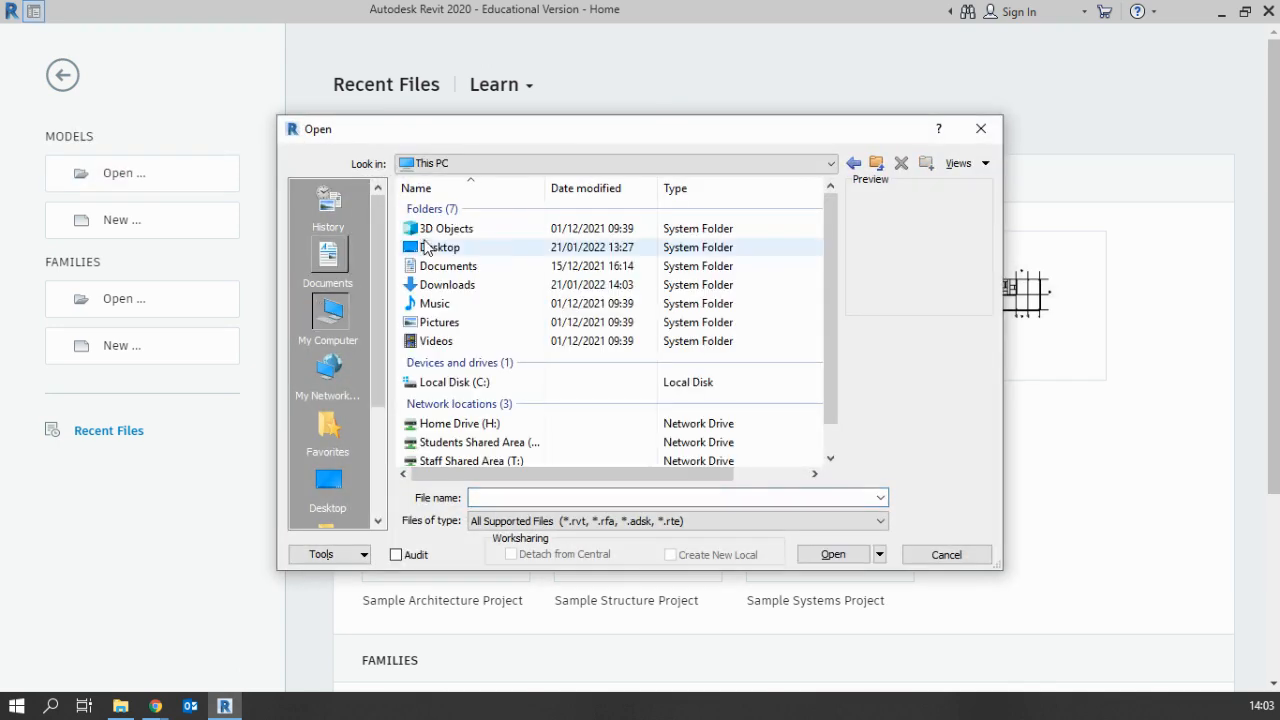
double_click(440, 289)
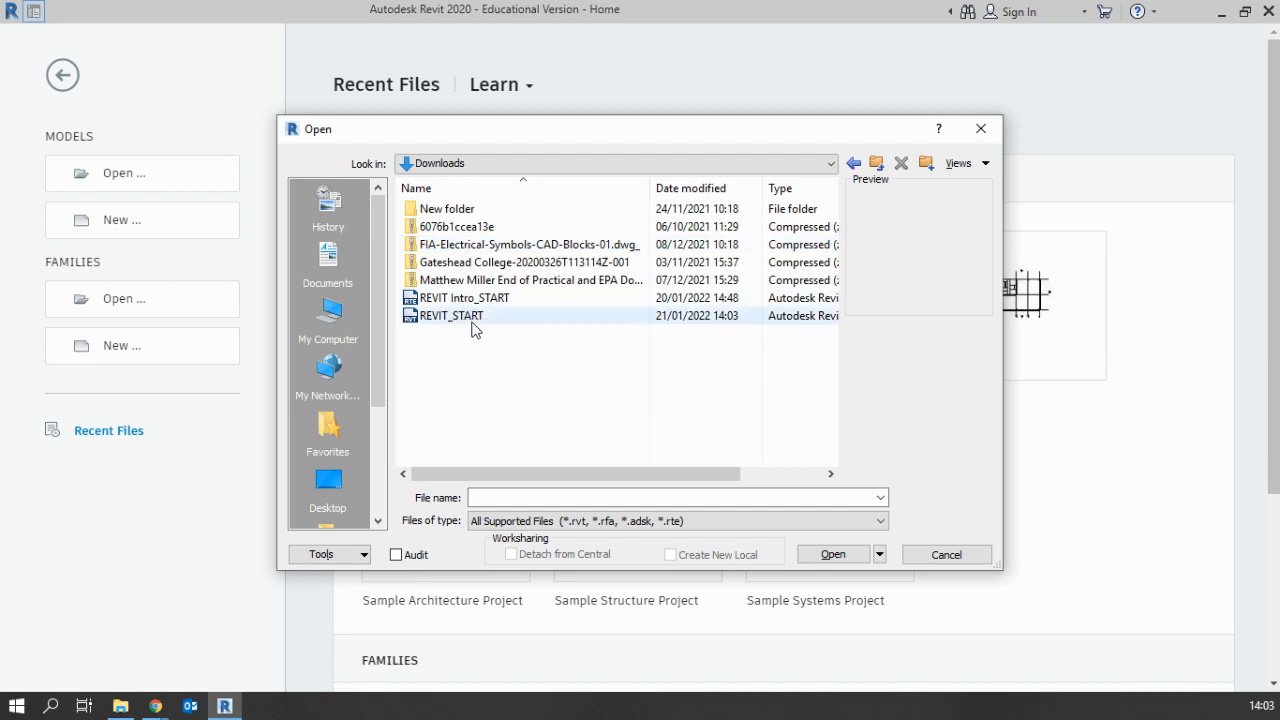
left_click(460, 317)
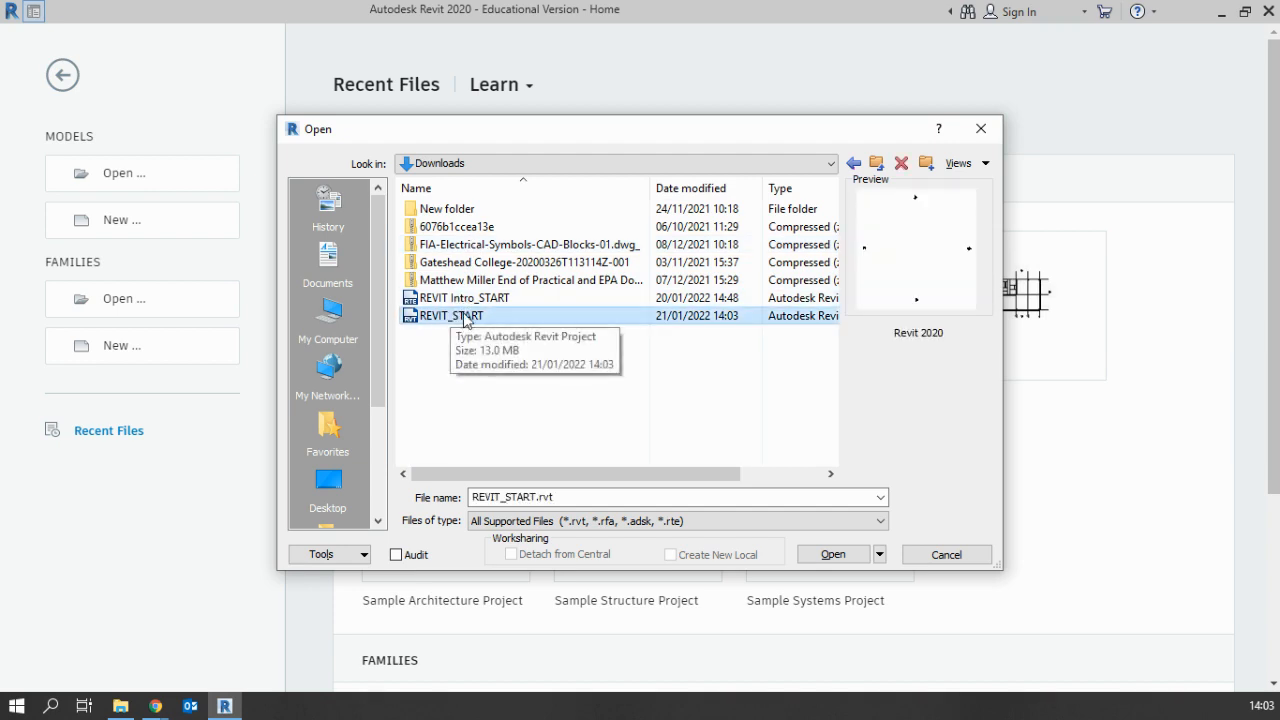
left_click(830, 555)
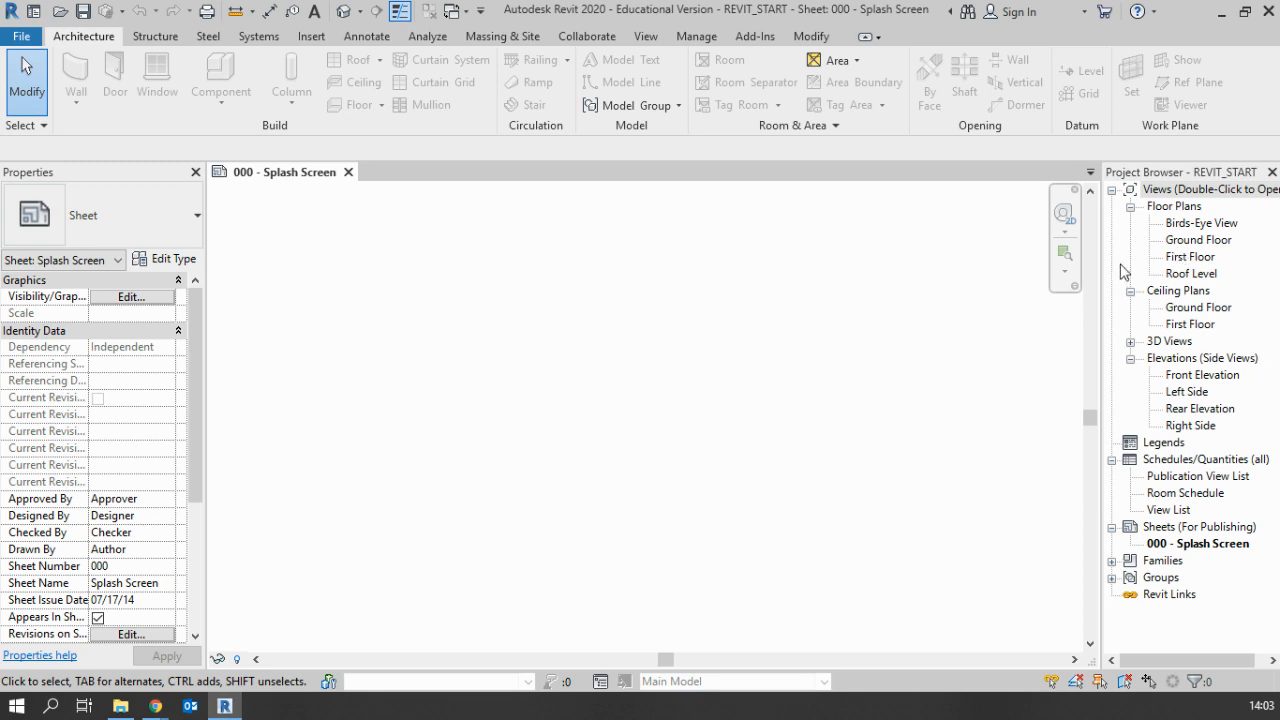
View the Ground Floor plan and the Front Elevation with its levels, and return to the Ground Floor plan
double_click(1190, 241)
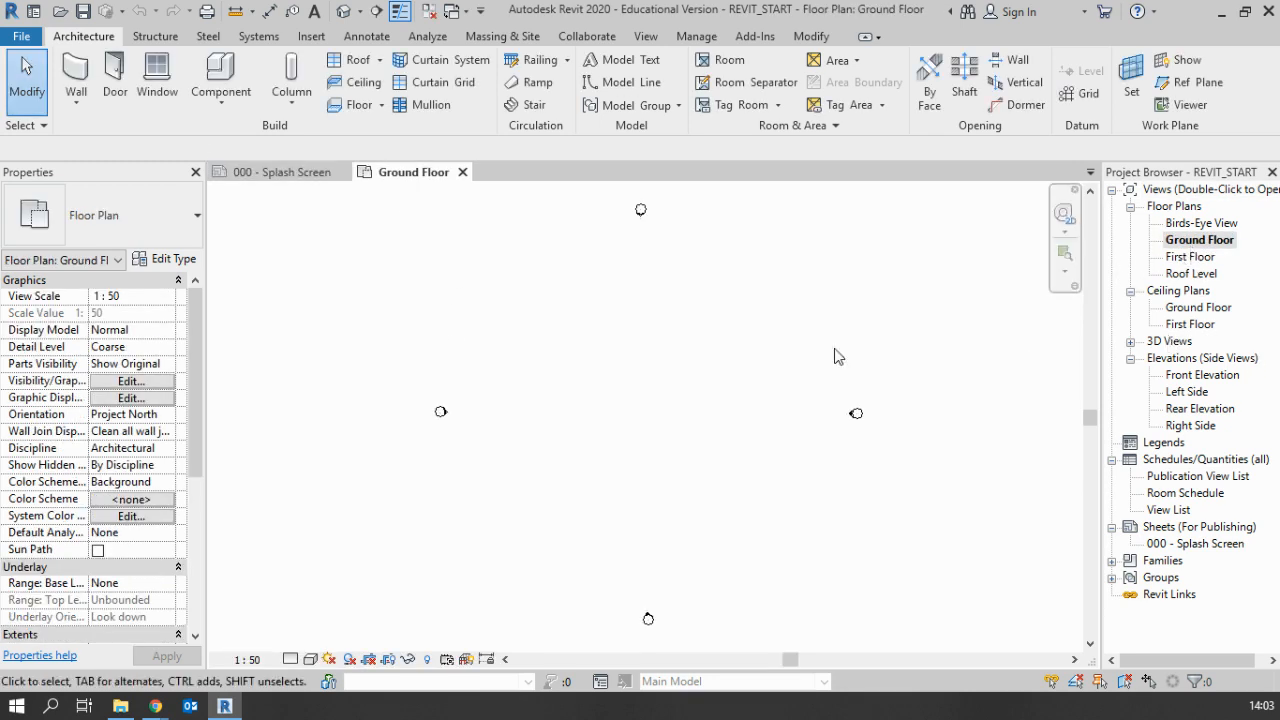
double_click(1192, 375)
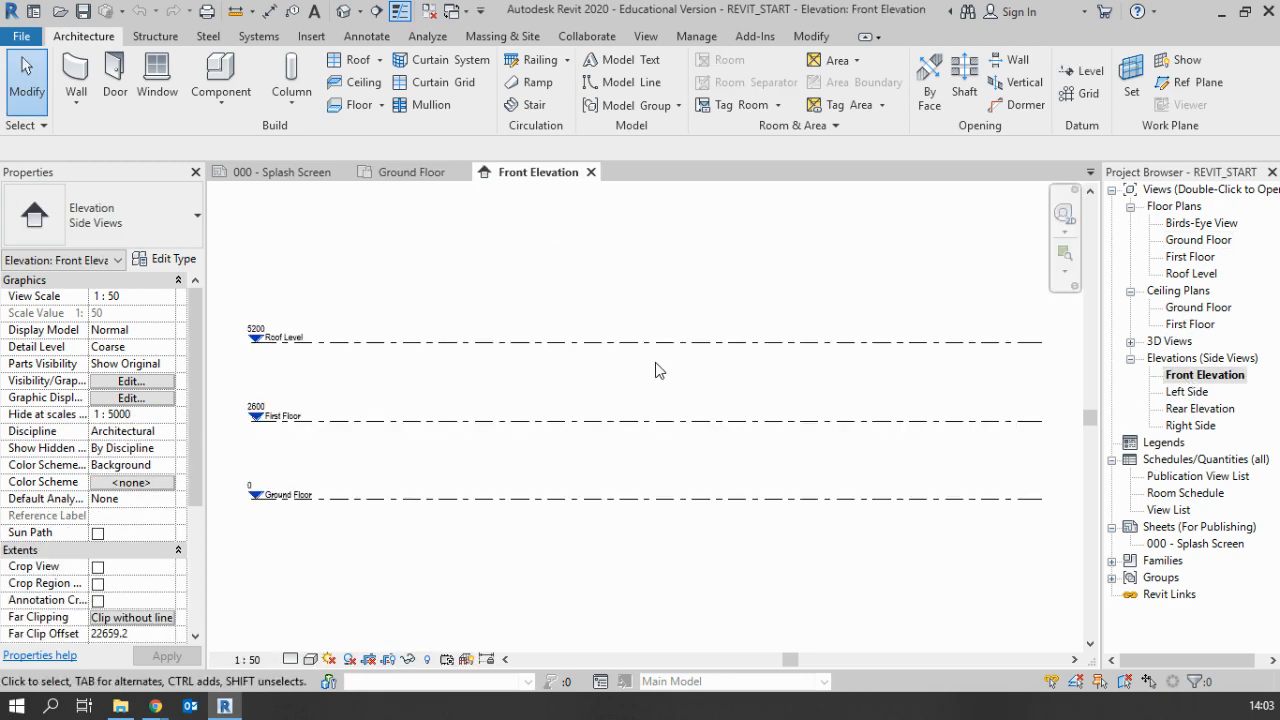
double_click(1196, 240)
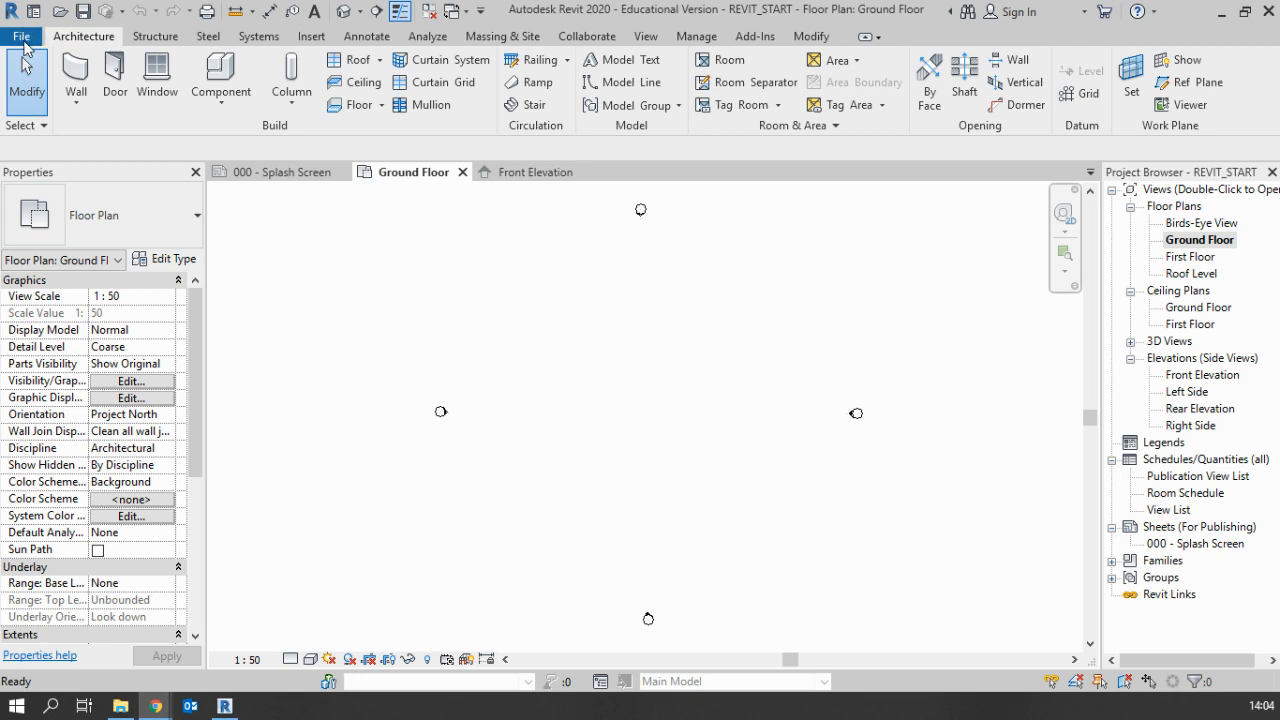
Save the project under the new name REVIT_START_T3 in the Downloads folder
left_click(20, 38)
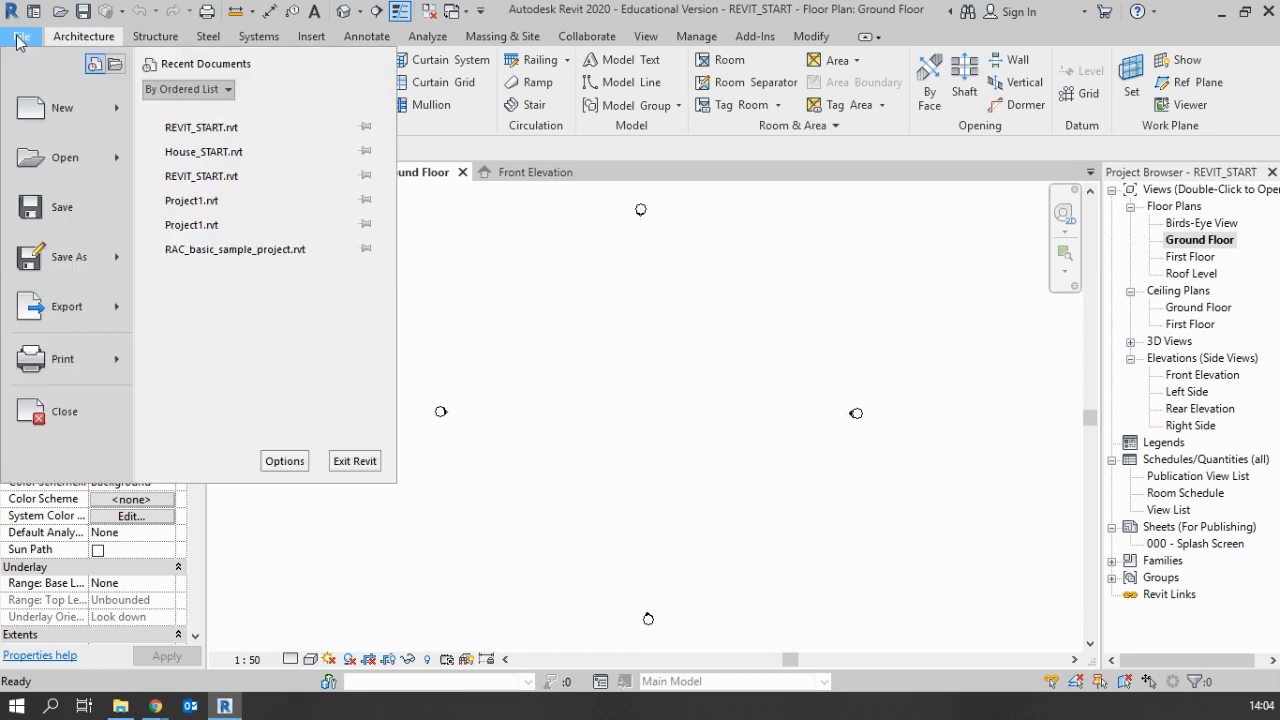
left_click(17, 40)
left_click(18, 38)
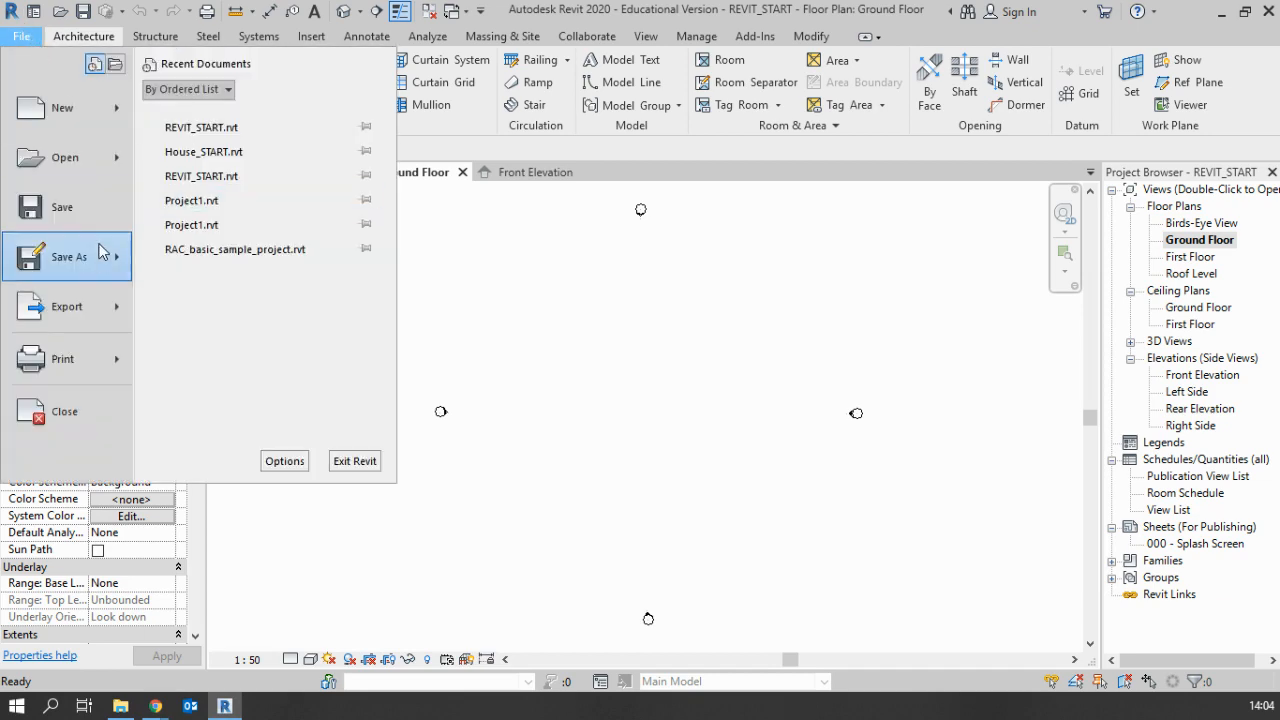
mouse_move(97, 262)
left_click(200, 194)
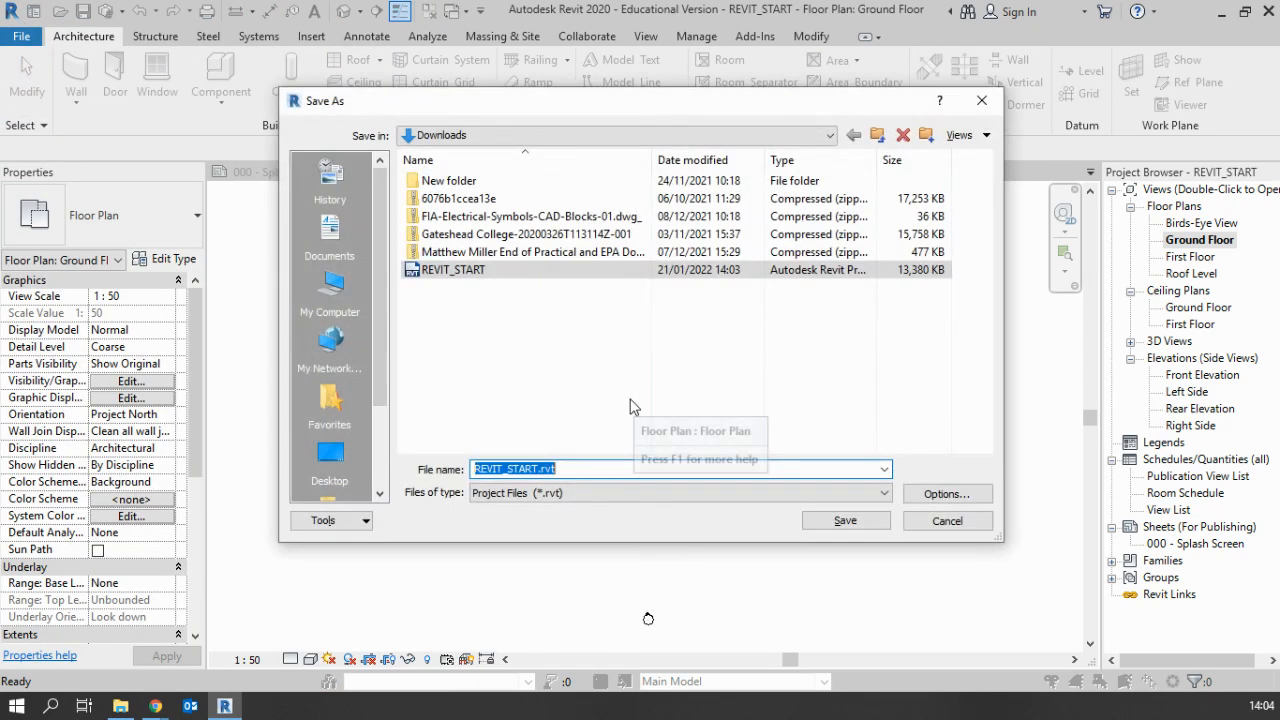
left_click(568, 473)
left_click(542, 469)
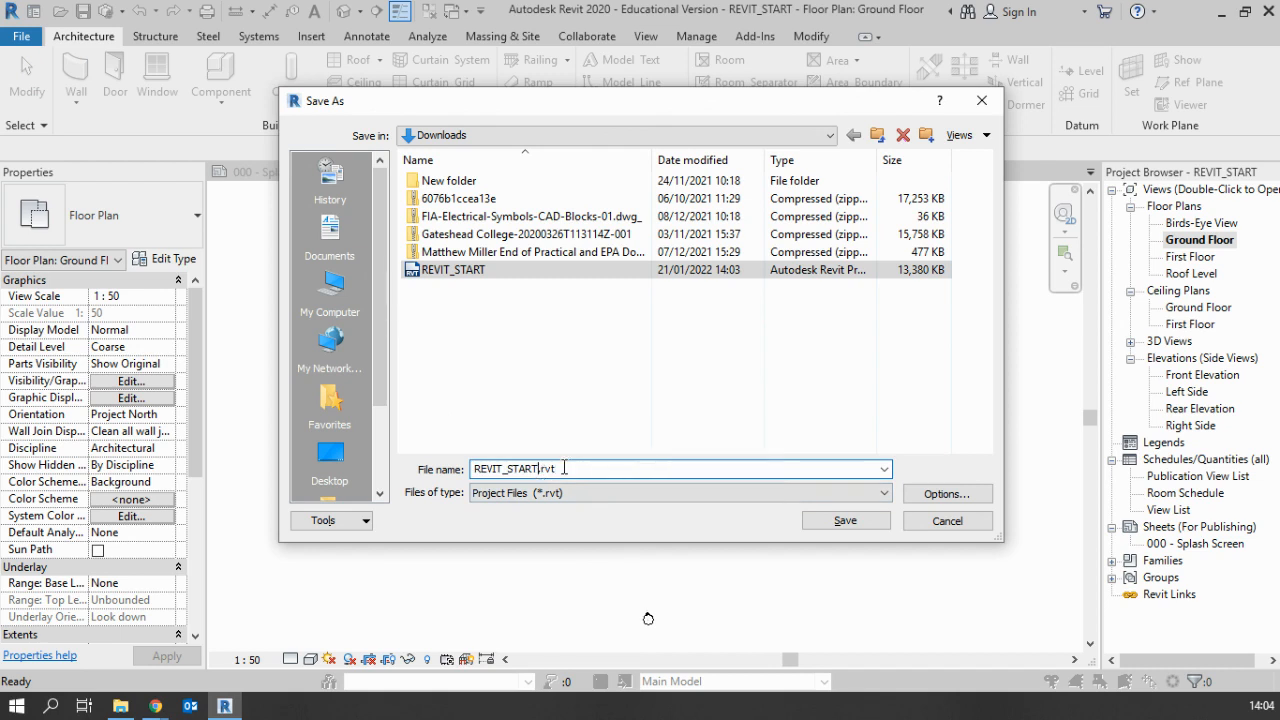
type("_T3")
key("Return")
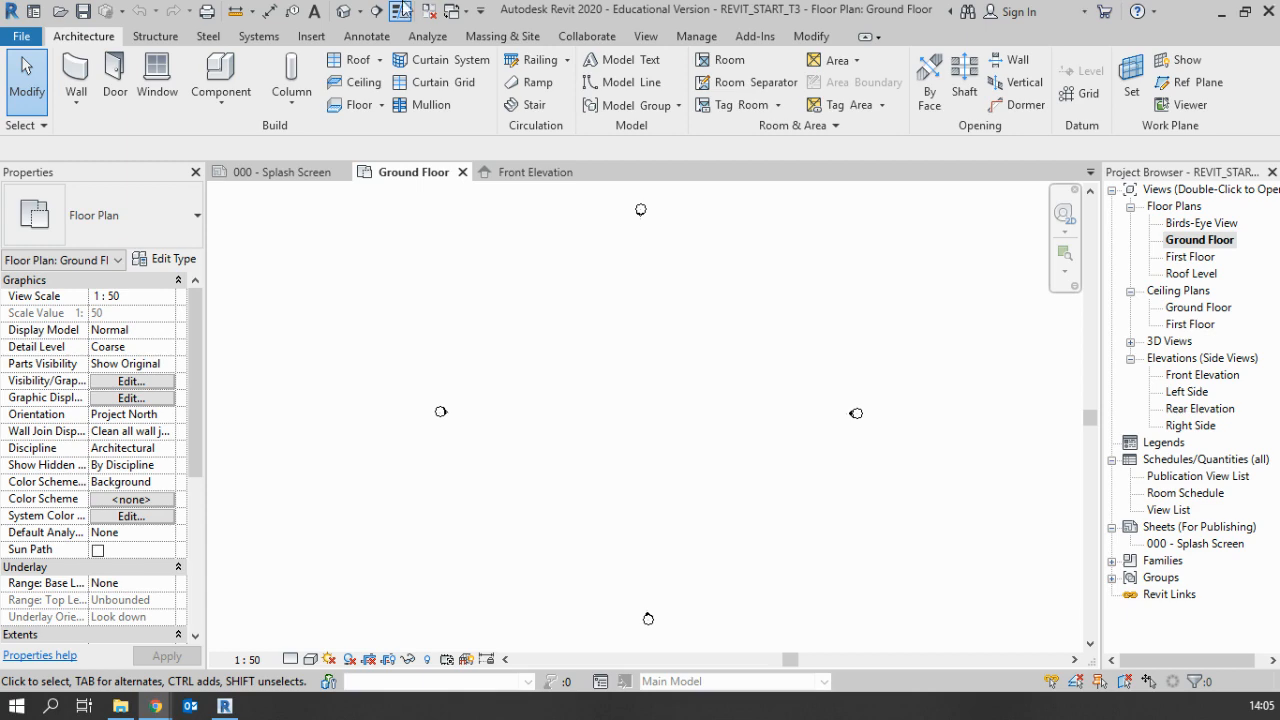
Switch to the house plan PDF in Chrome and resize its window over Revit so both floor plans fit completely
left_click_drag(0, 260, 300, 2)
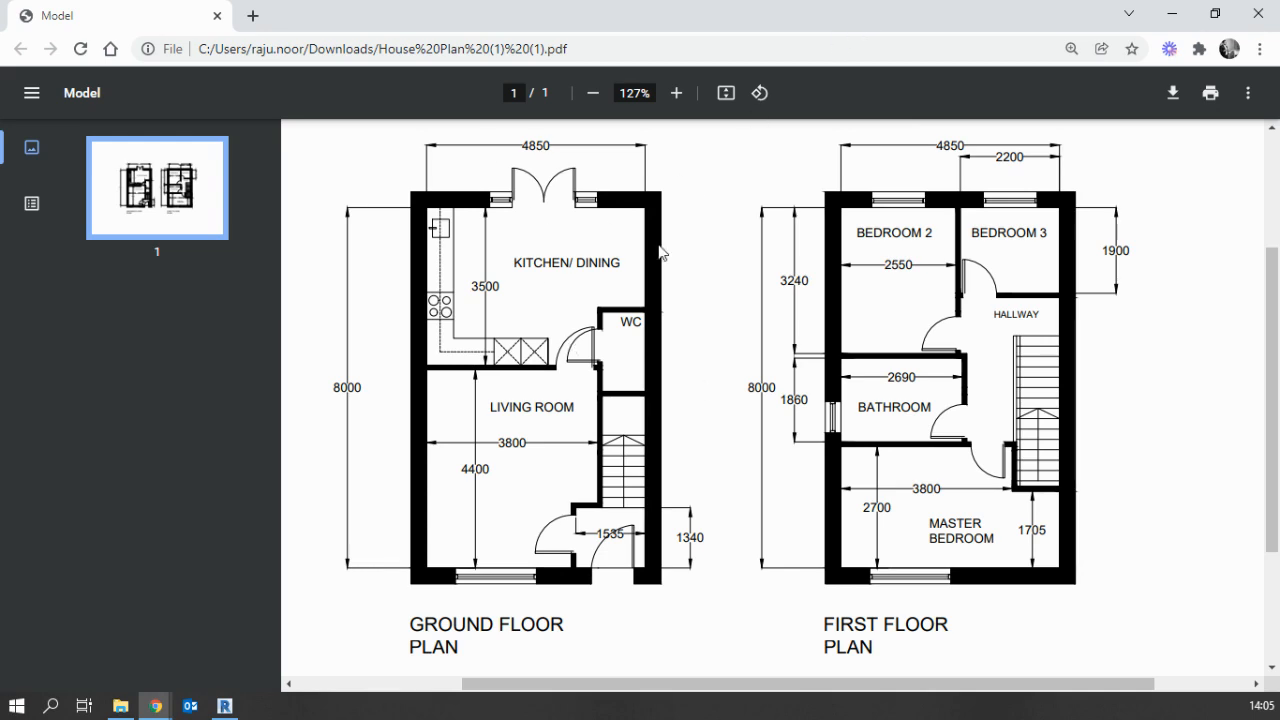
left_click_drag(829, 23, 677, 79)
left_click_drag(878, 362, 1256, 357)
left_click_drag(988, 70, 797, 20)
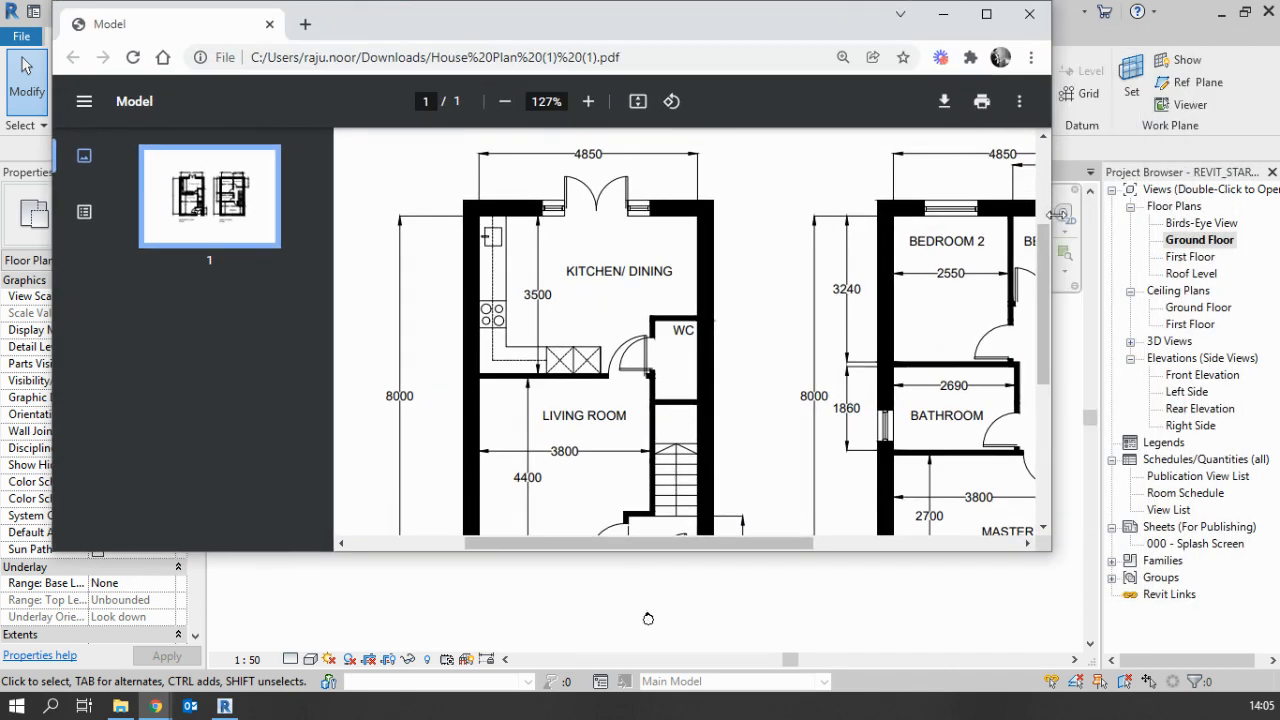
left_click_drag(1055, 213, 1253, 262)
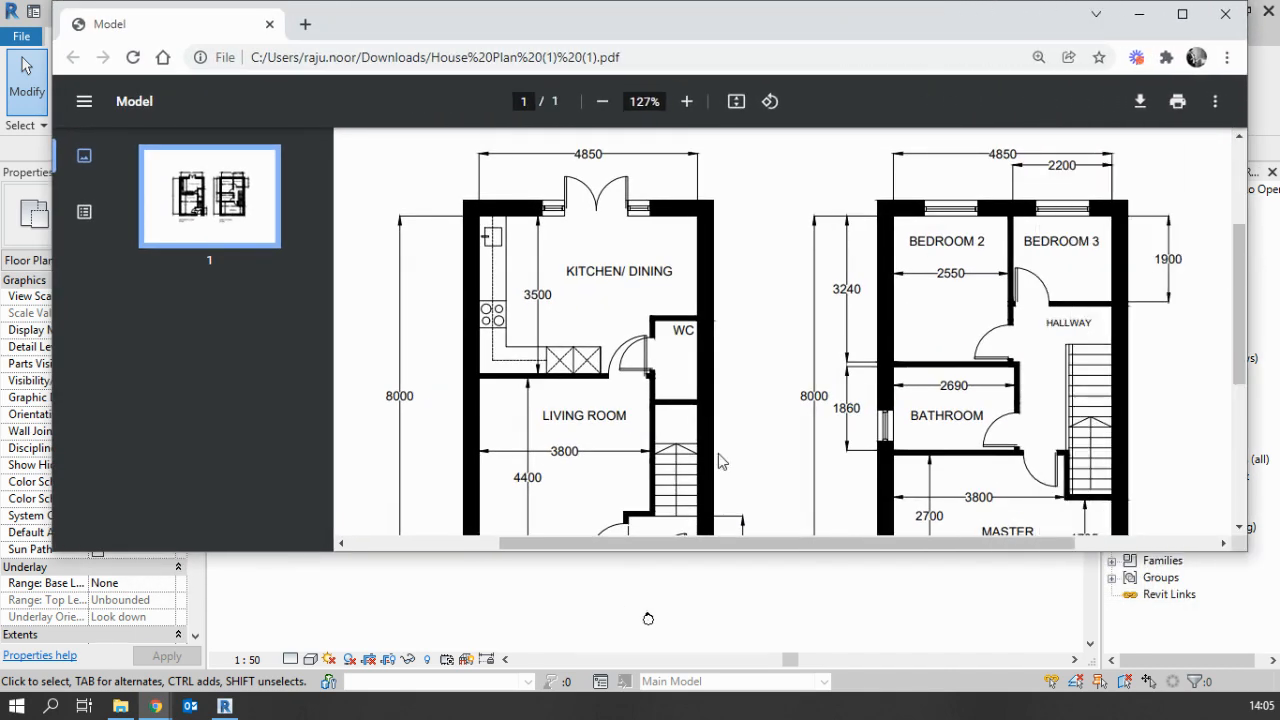
left_click_drag(700, 551, 706, 640)
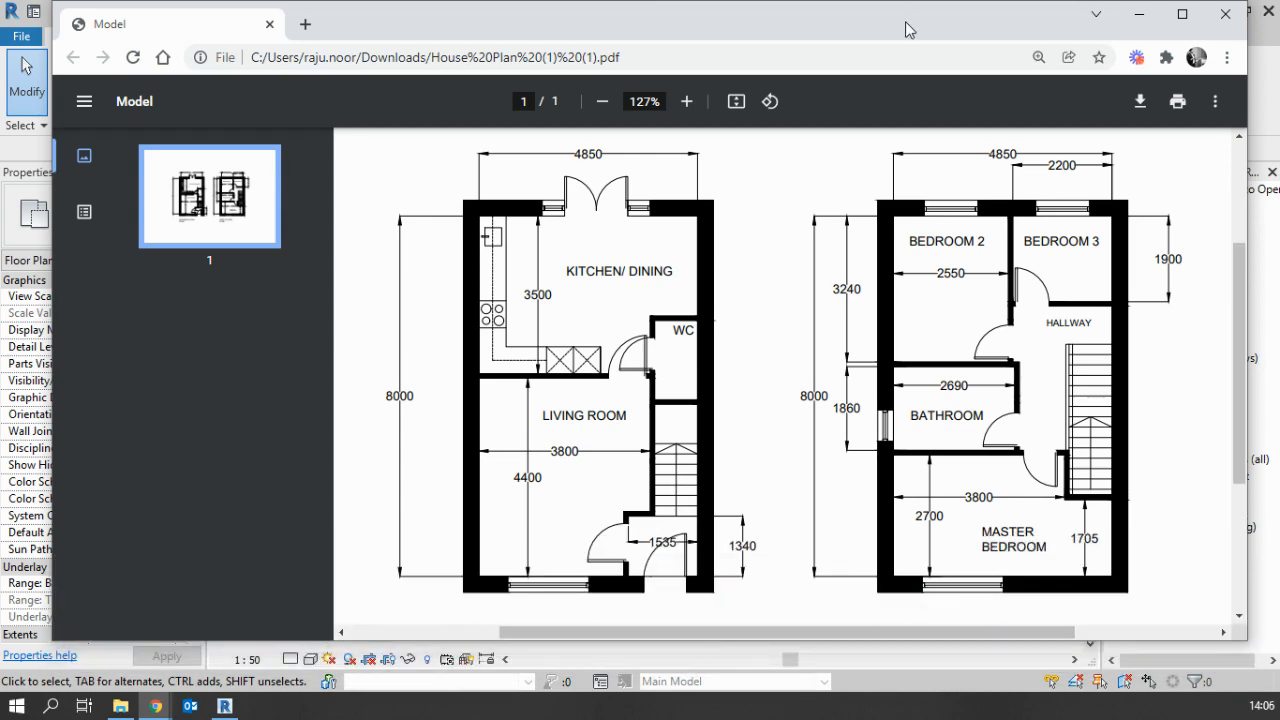
Move the house plan PDF window off Revit and set up a new wall by Height up to Roof Level
left_click_drag(920, 28, 0, 80)
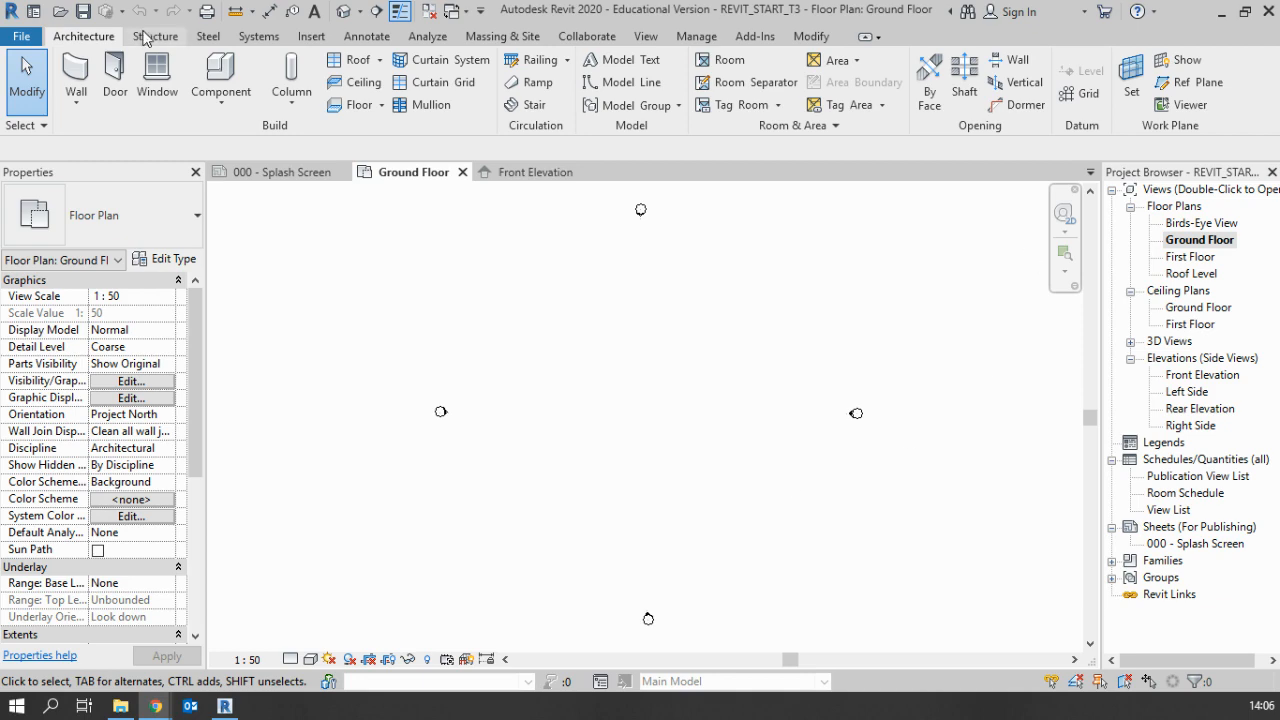
left_click(73, 70)
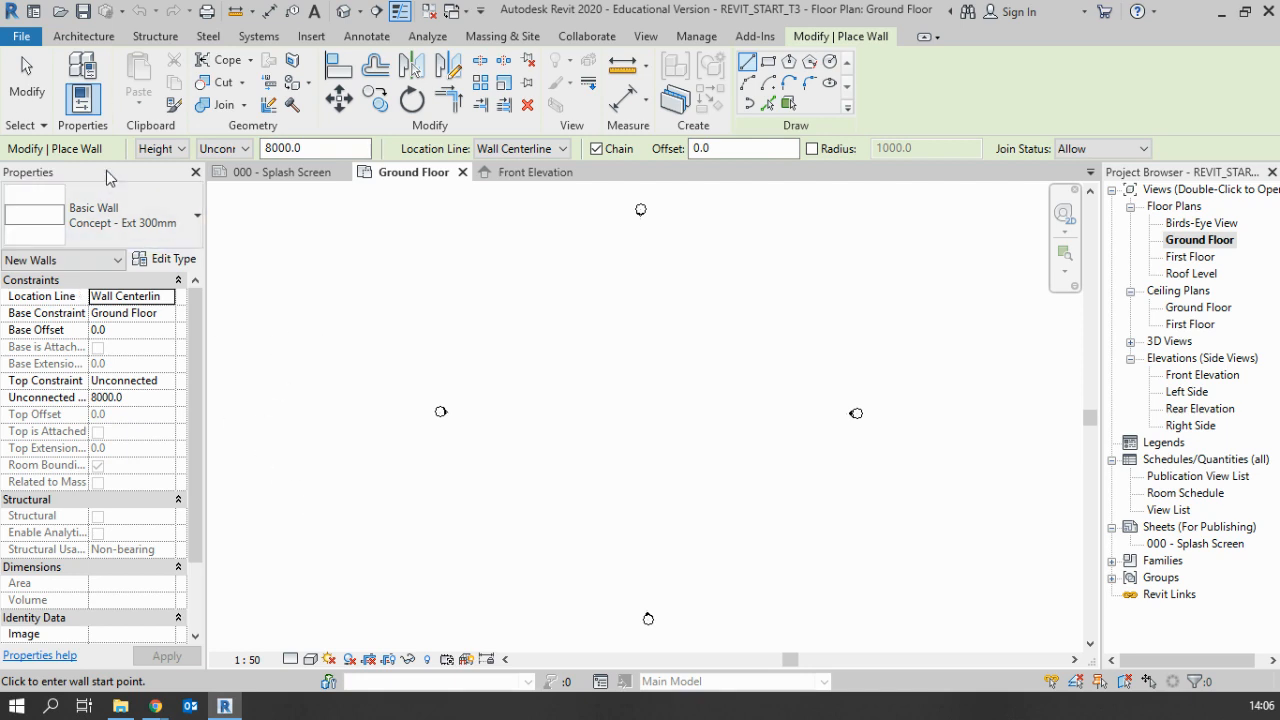
left_click(181, 151)
left_click(158, 177)
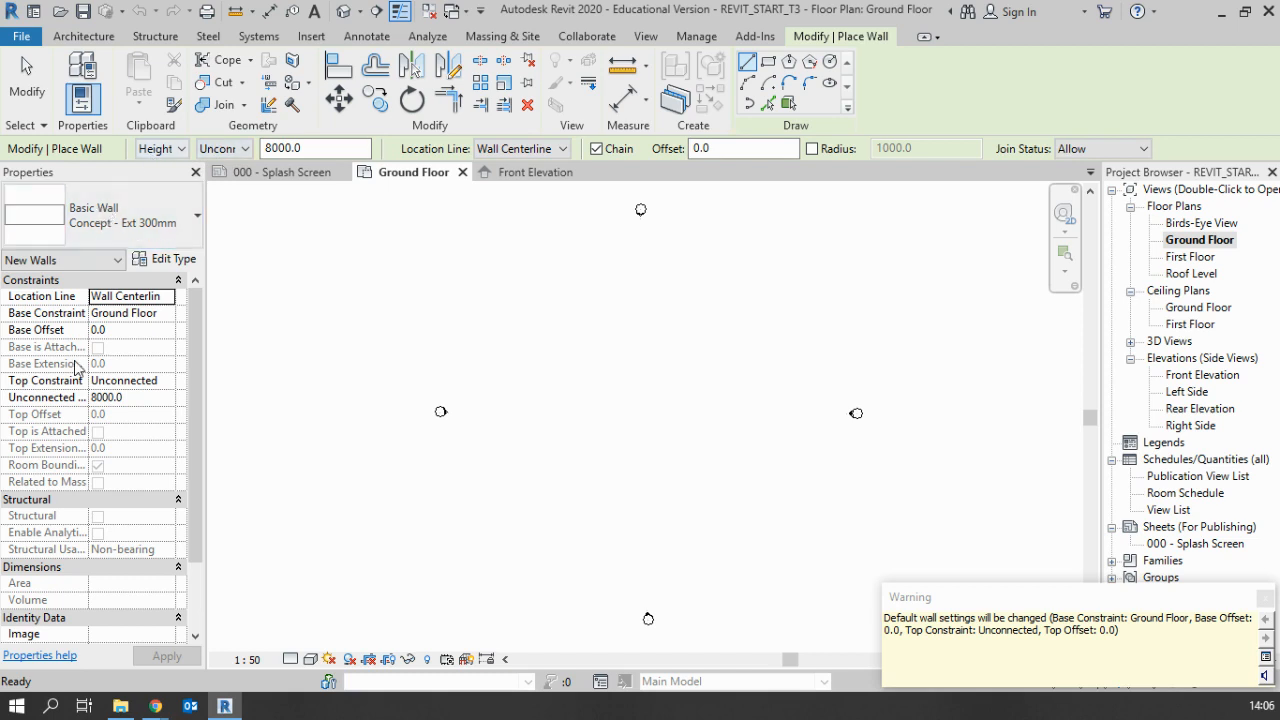
left_click(230, 150)
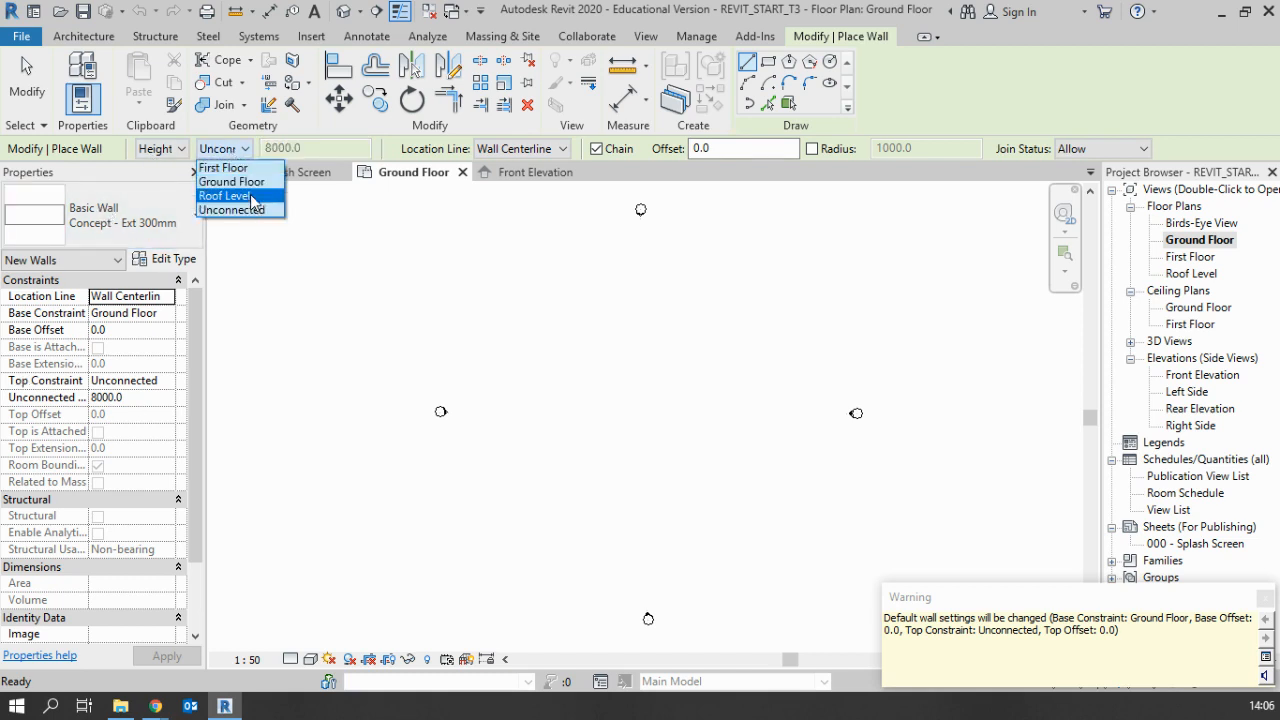
left_click(251, 197)
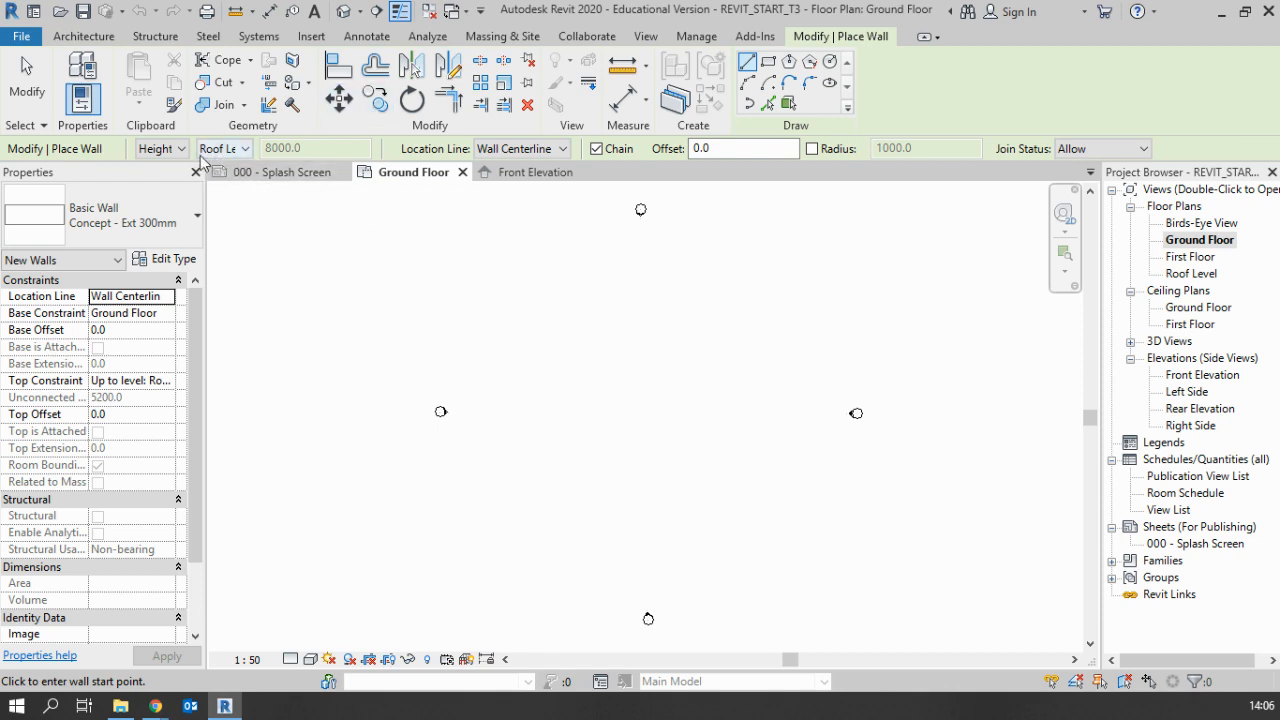
left_click(221, 155)
left_click(230, 196)
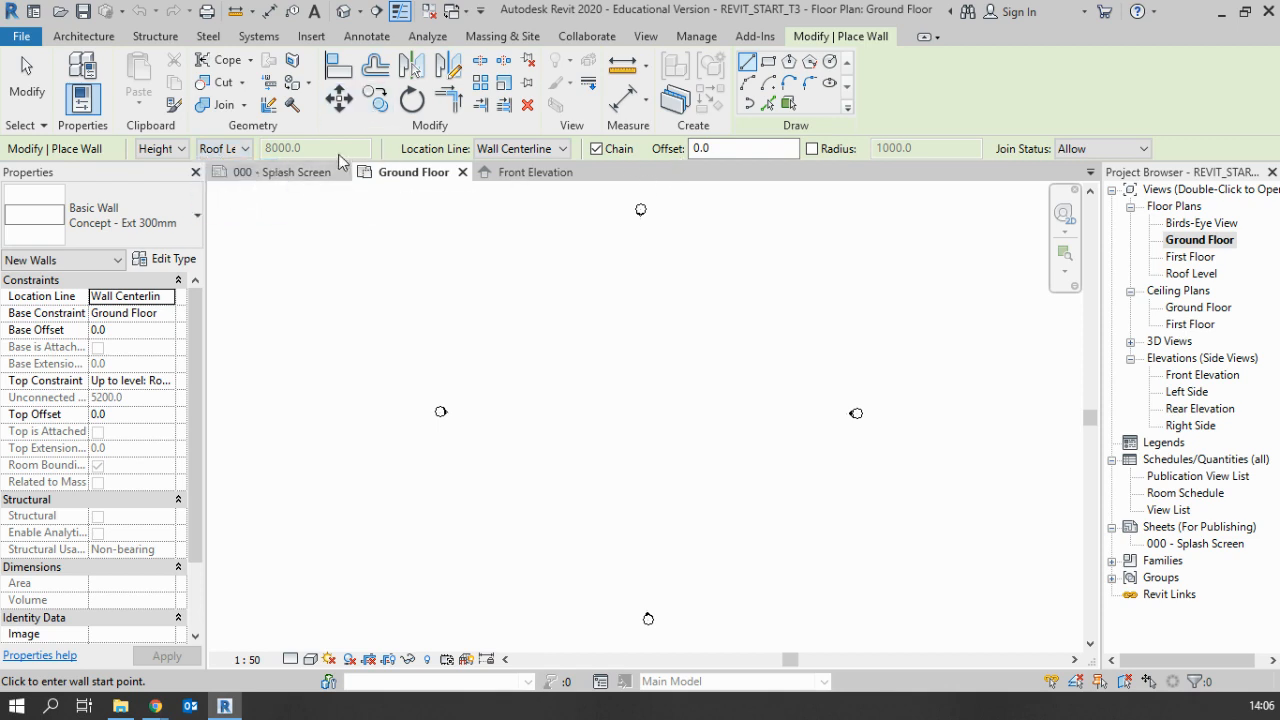
left_click(244, 148)
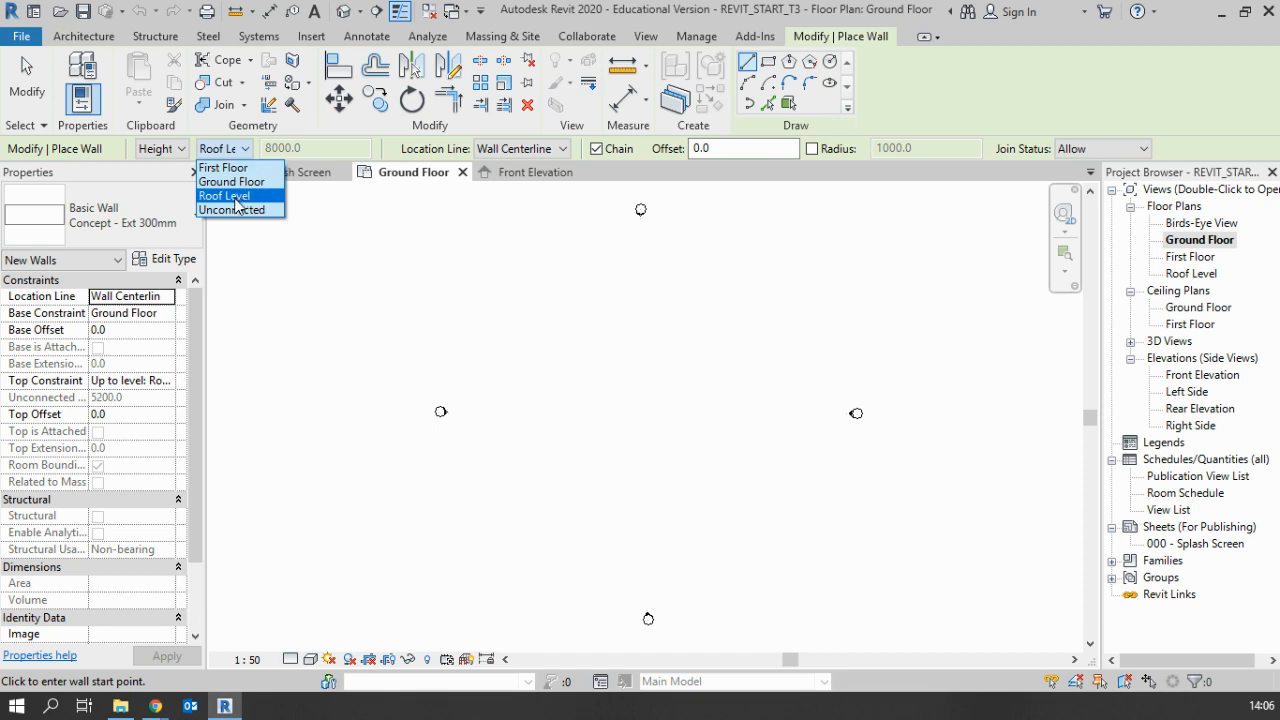
left_click(232, 196)
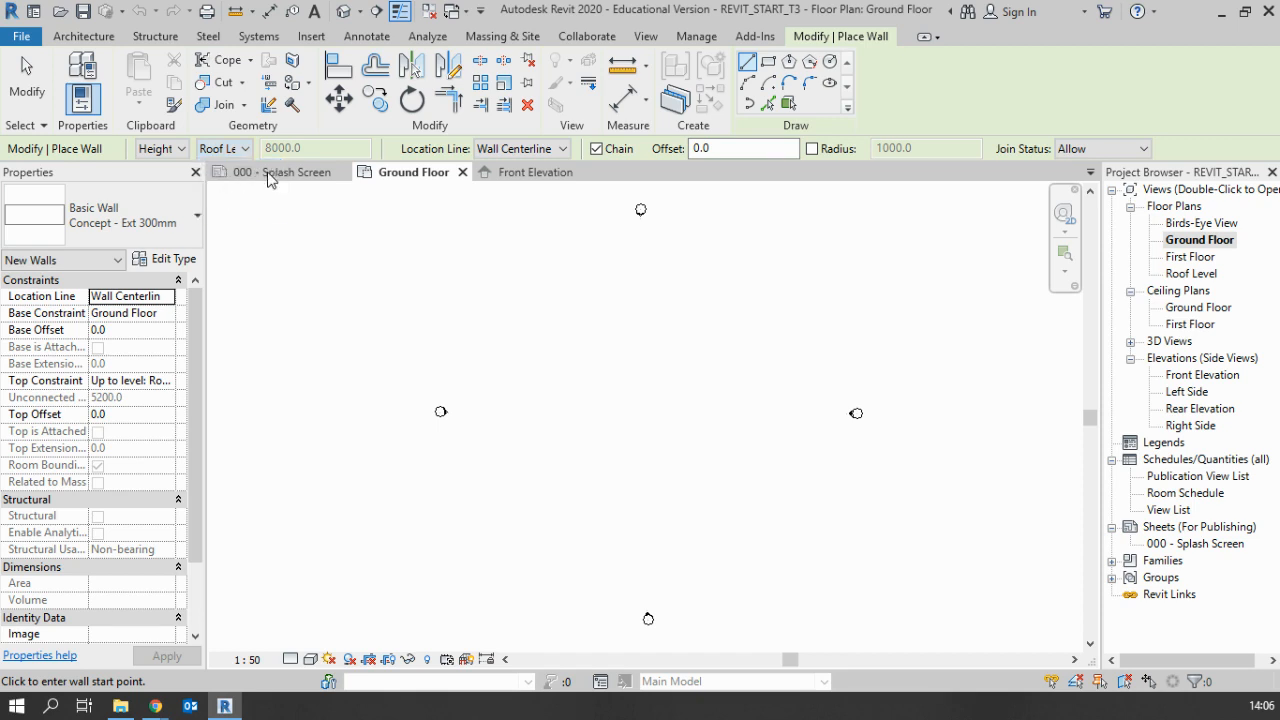
Draw a closed rectangle of Concept - Ext 300mm walls about 3700 by 1700 mm, using Wall Centerline as the location line
left_click(511, 149)
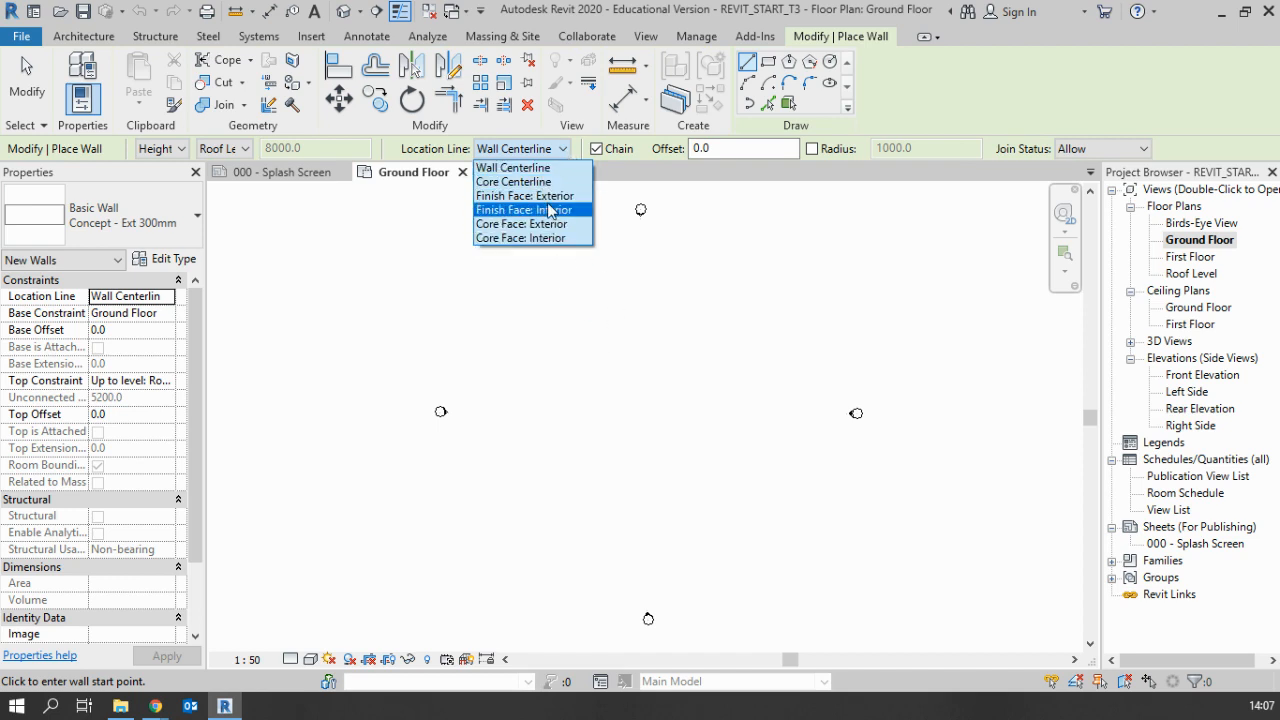
left_click(1102, 103)
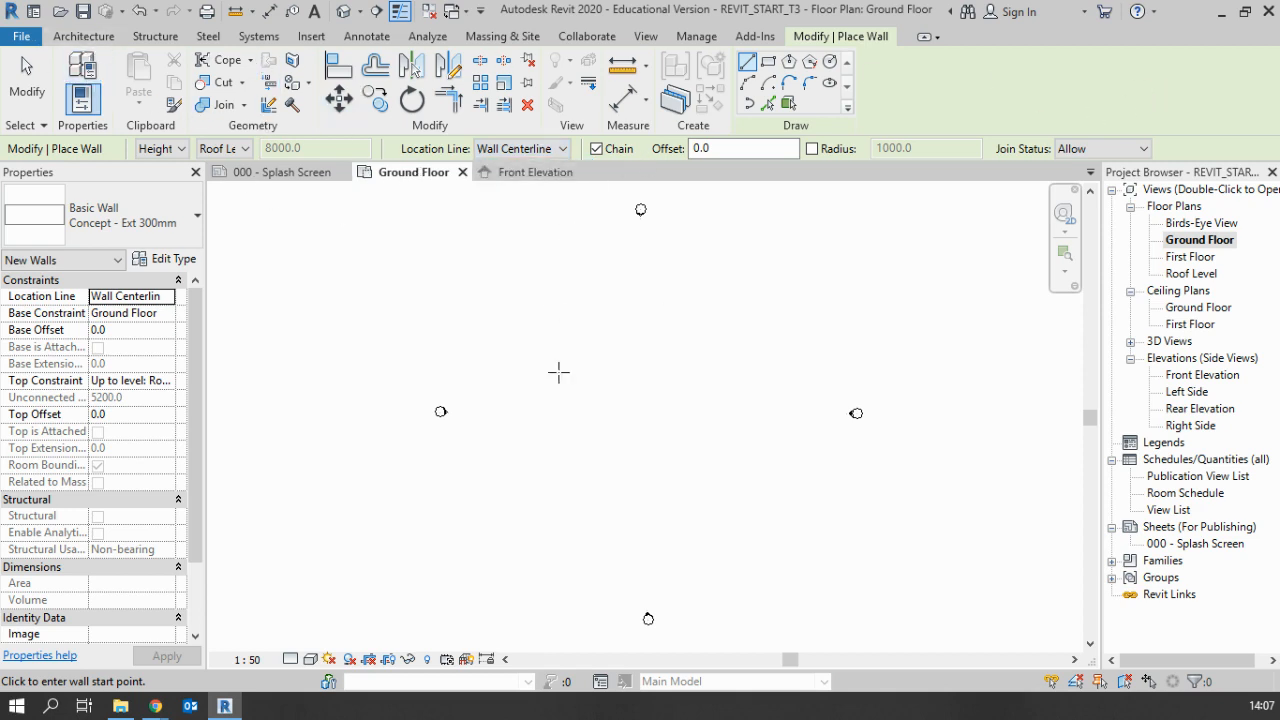
left_click(567, 341)
scroll(608, 337, "up", 3)
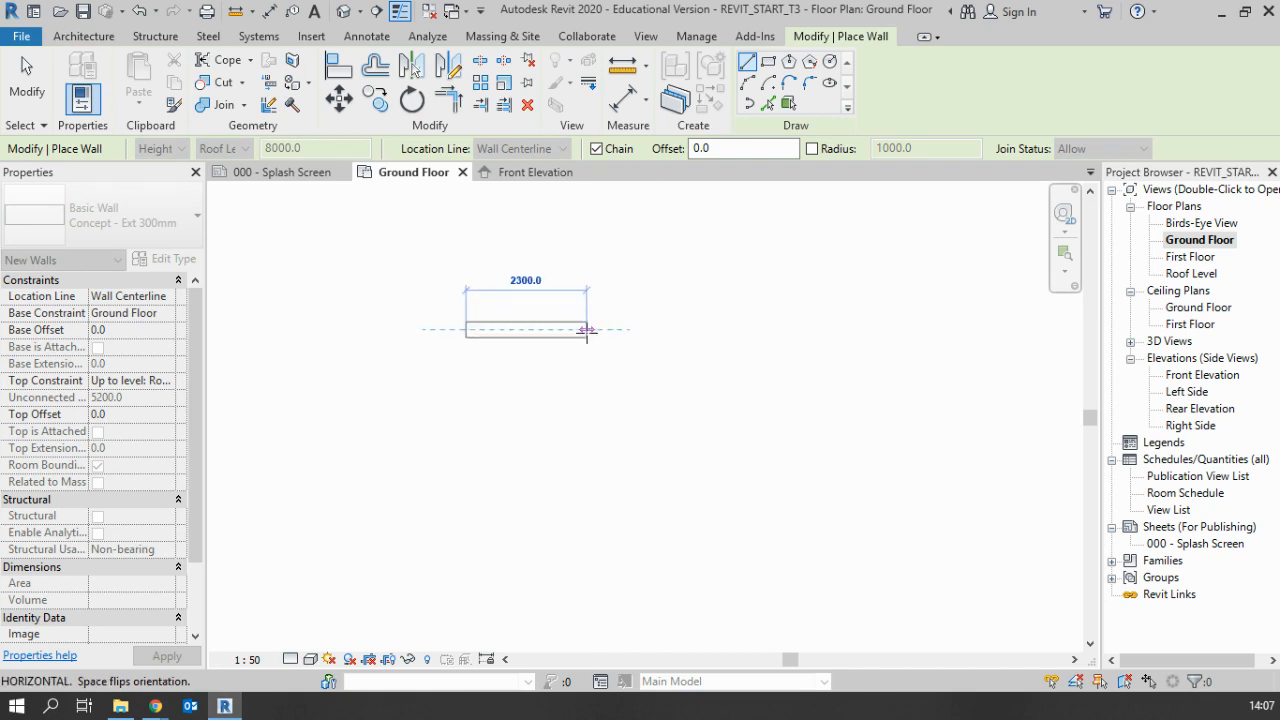
scroll(588, 330, "up", 2)
scroll(590, 328, "up", 2)
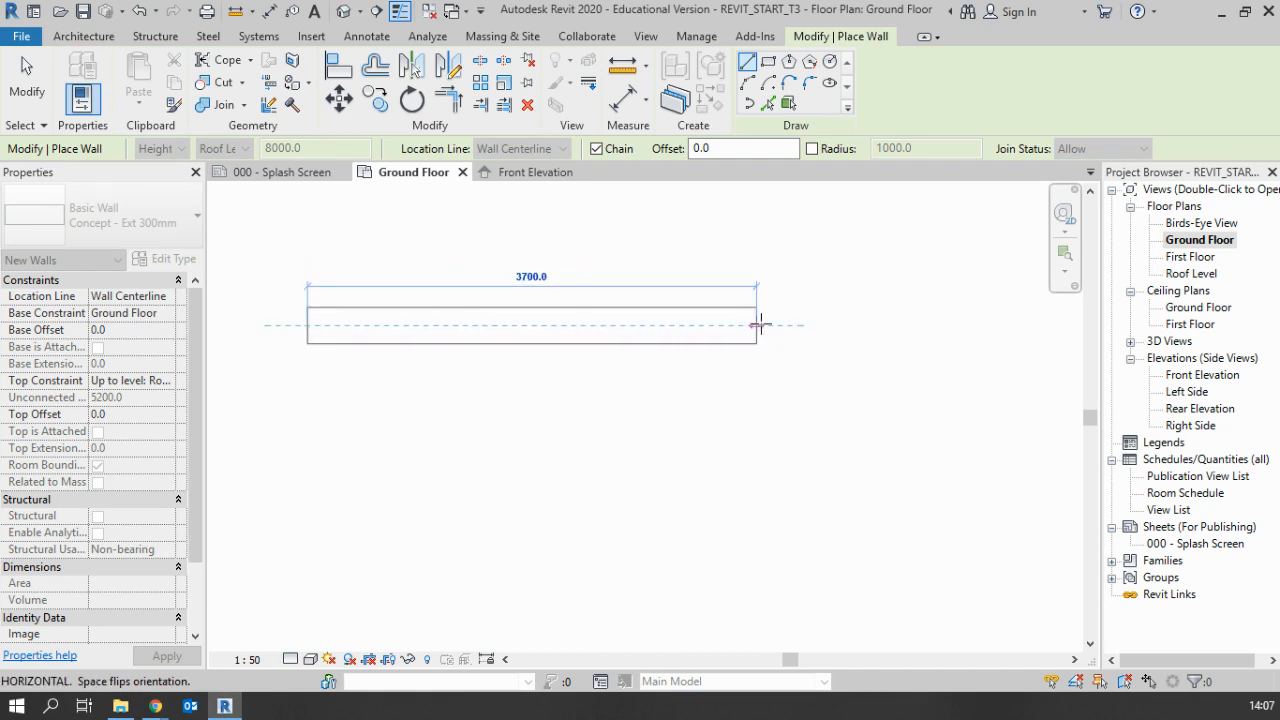
left_click(757, 325)
left_click(756, 532)
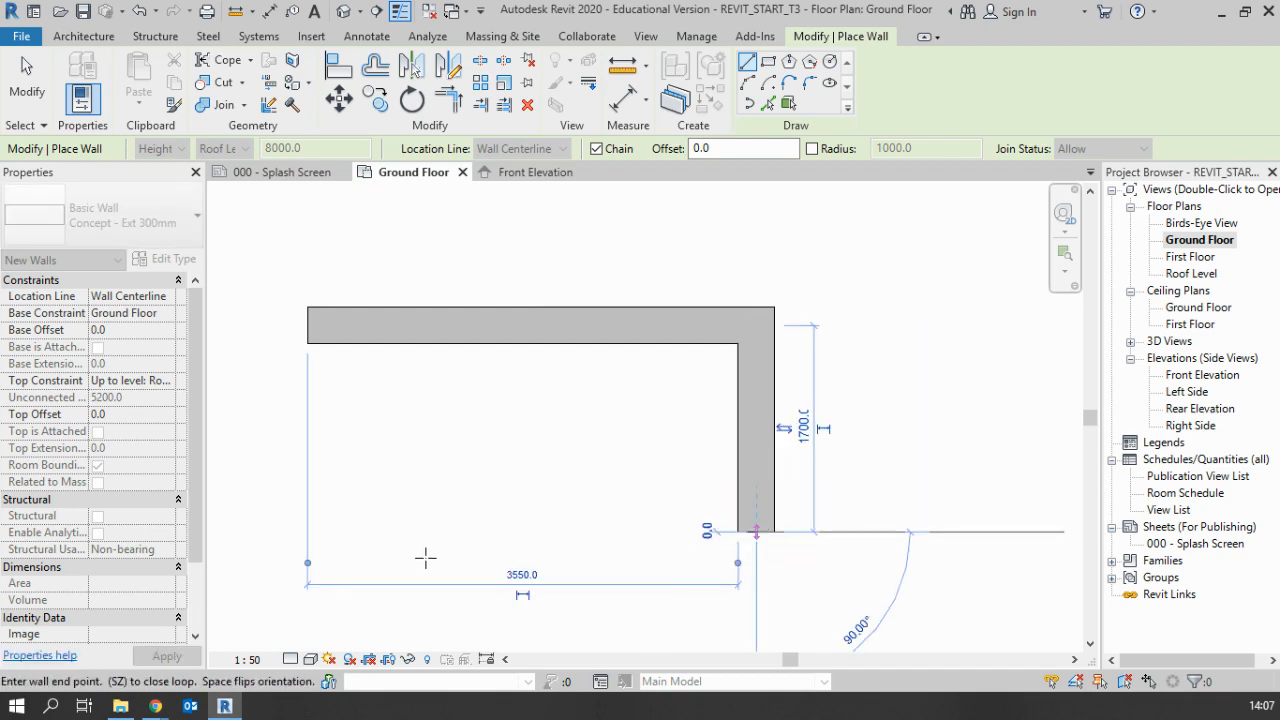
left_click(307, 532)
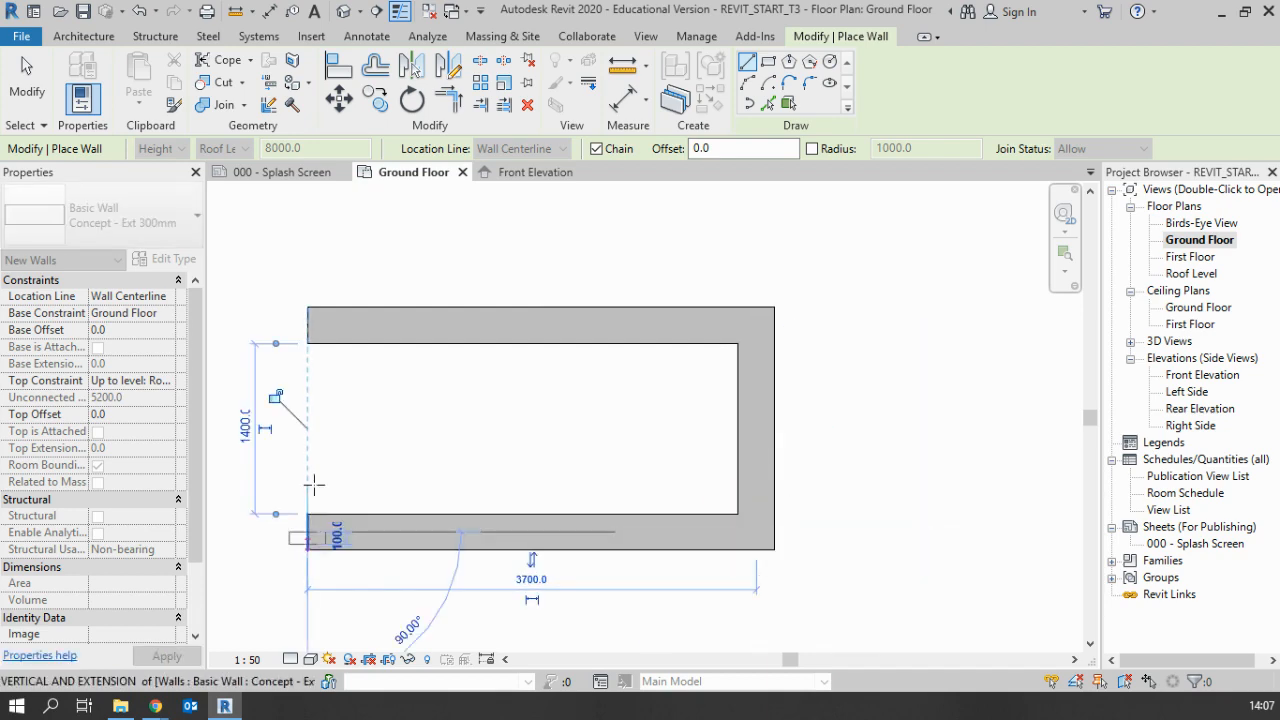
left_click(308, 326)
key("Escape")
key("Escape")
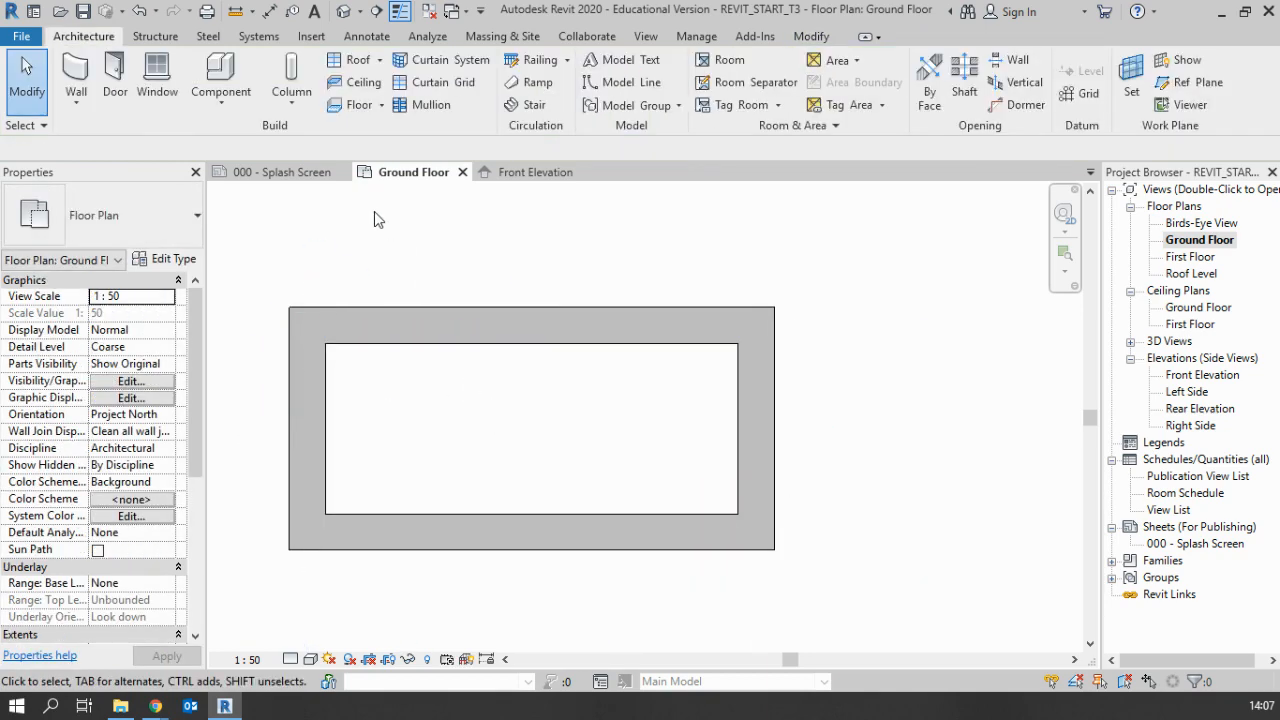
Check the internal dimensions in the house plan PDF and set the wall location line to Finish Face: Interior
left_click(76, 80)
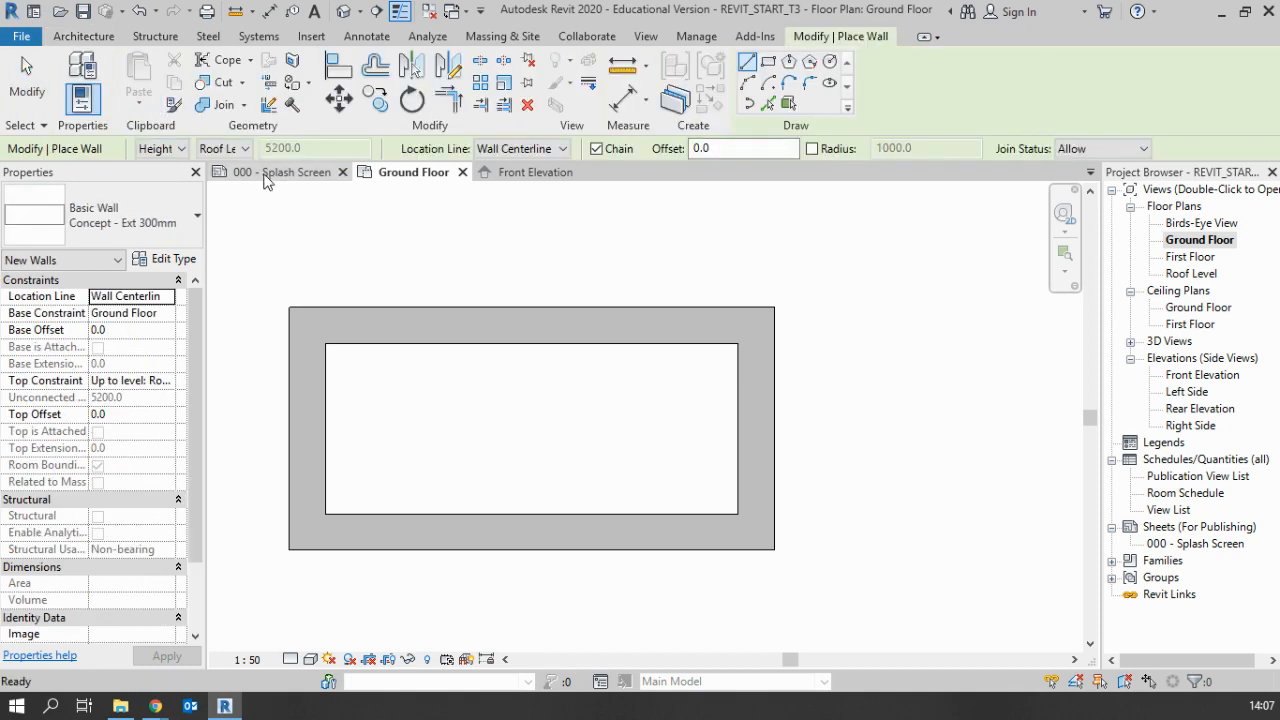
left_click(543, 150)
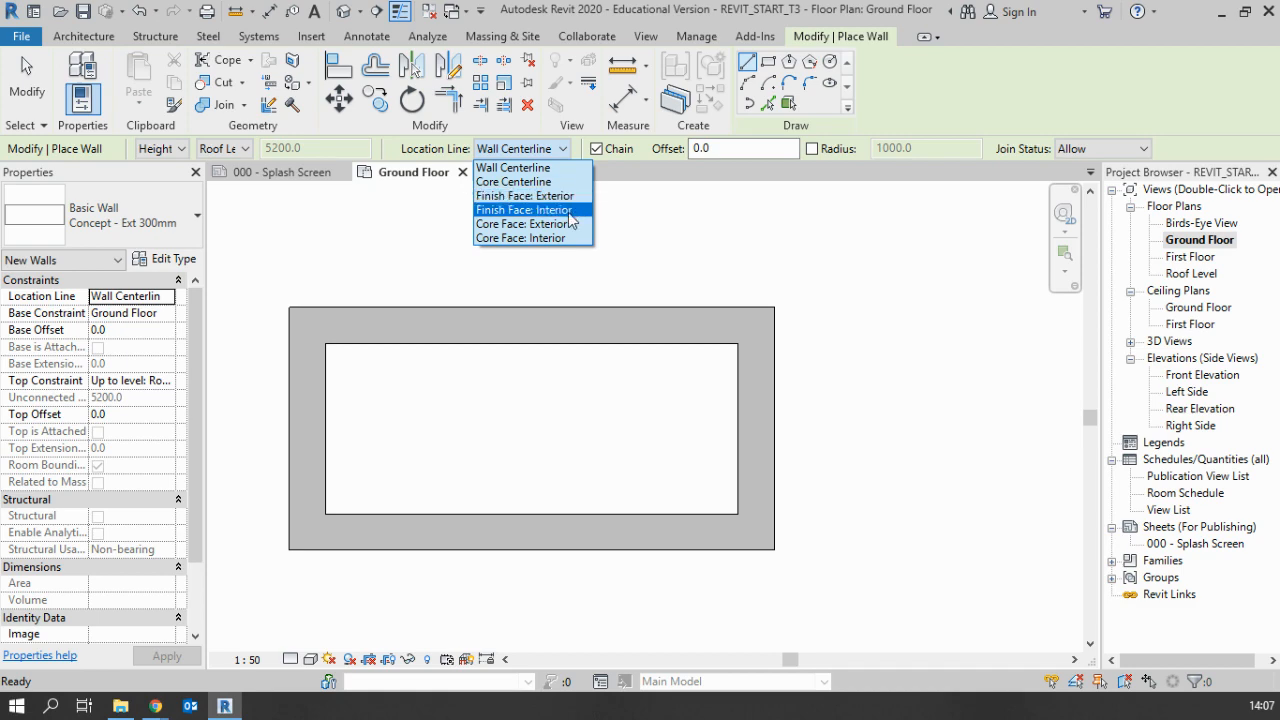
left_click_drag(0, 72, 554, 41)
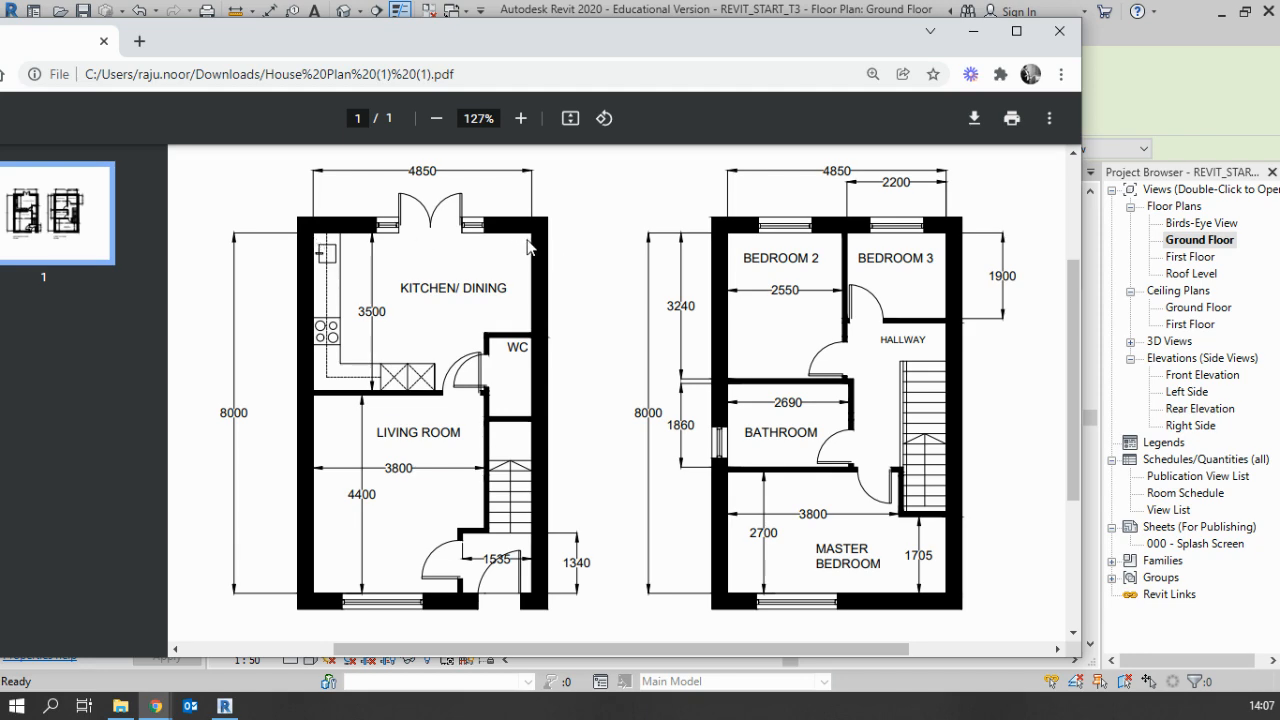
left_click_drag(623, 47, 0, 63)
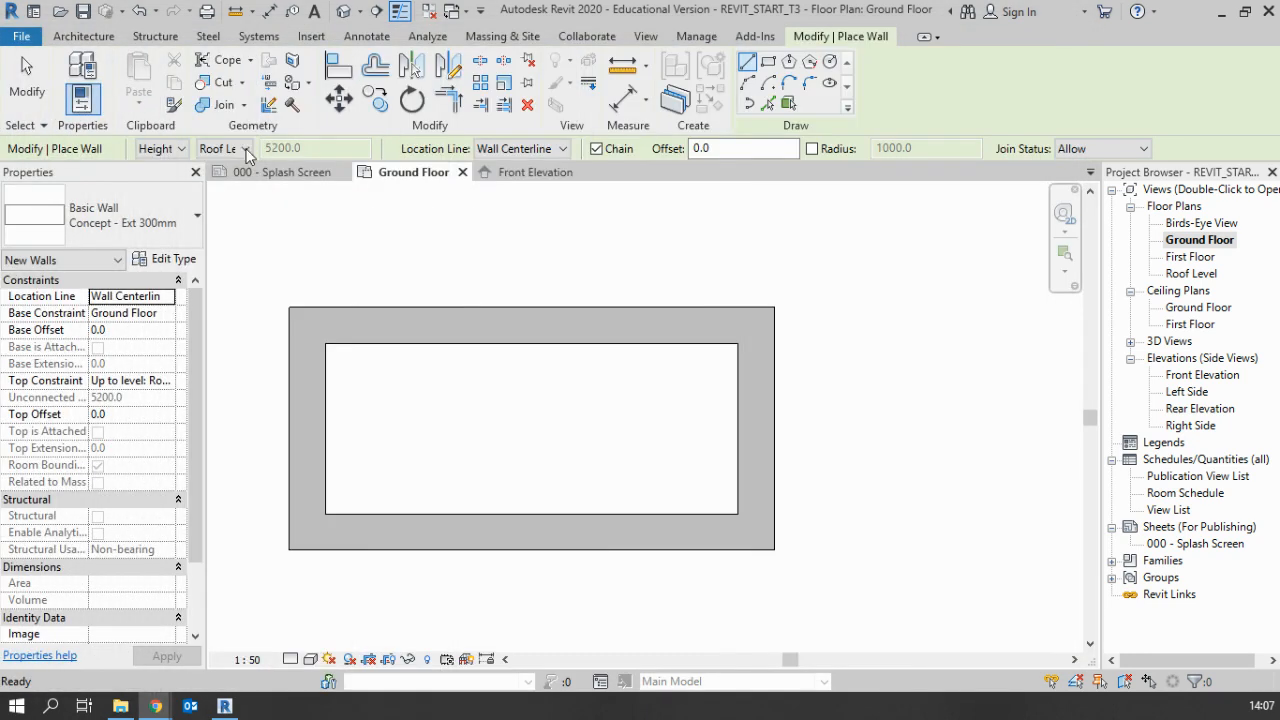
left_click(545, 148)
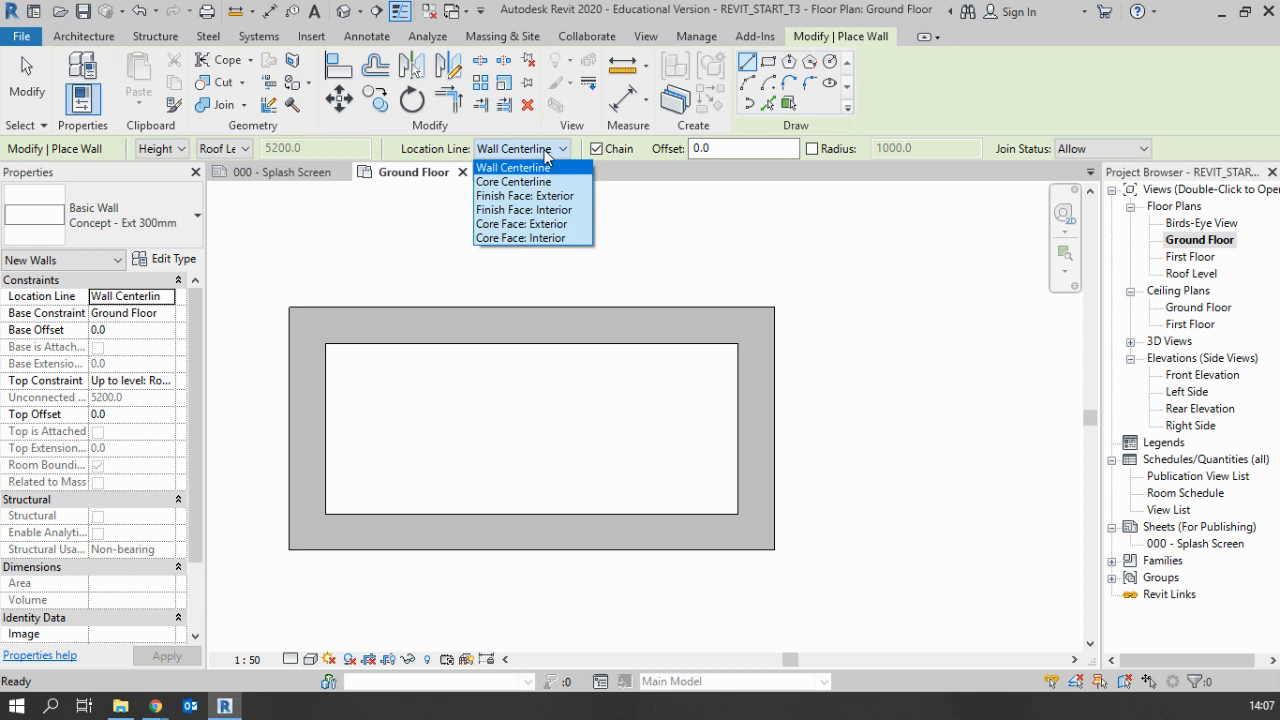
left_click(527, 210)
Draw a second closed wall rectangle above the first, about 2740 by 1640 mm measured along its interior faces
scroll(535, 248, "down", 3)
left_click(393, 288)
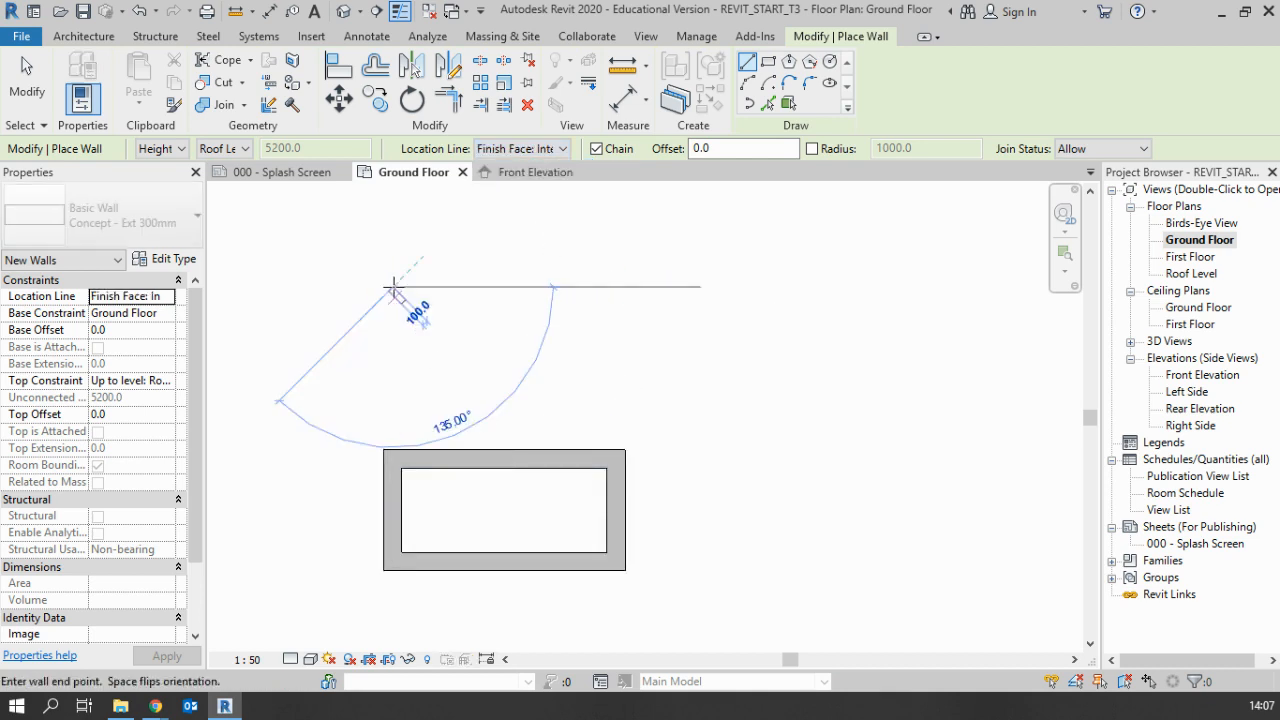
scroll(400, 287, "up", 4)
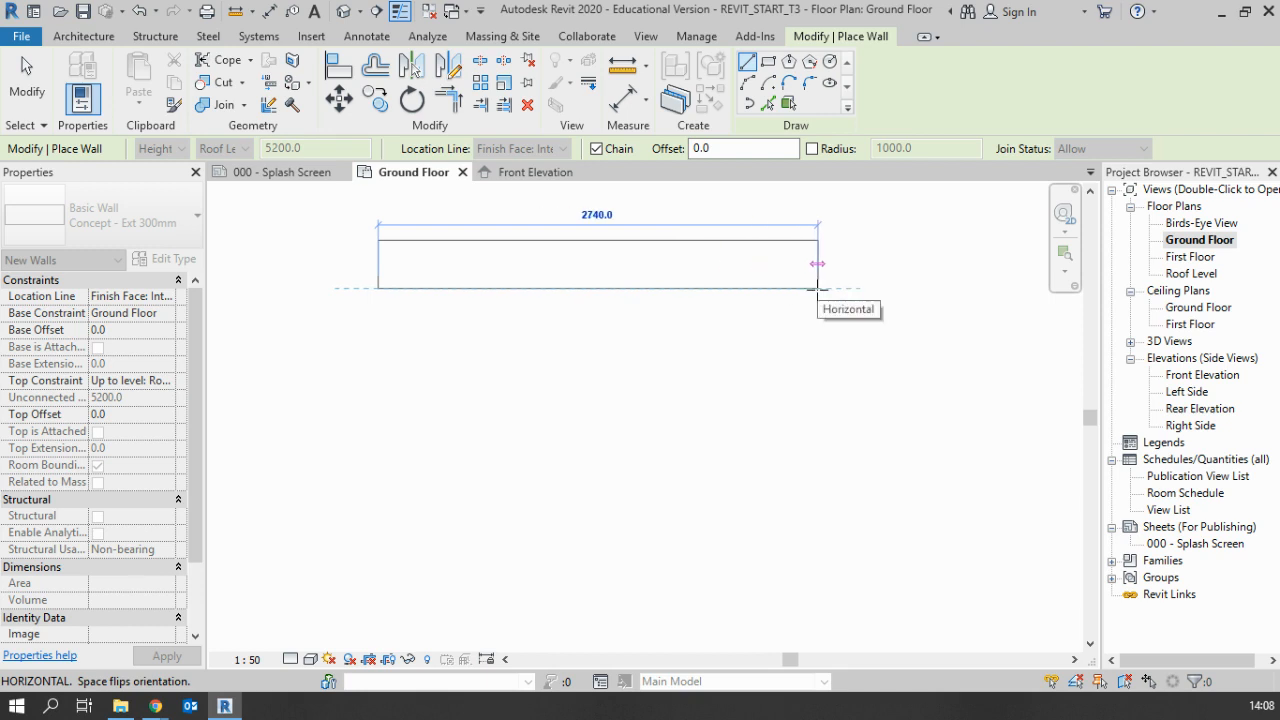
left_click(818, 289)
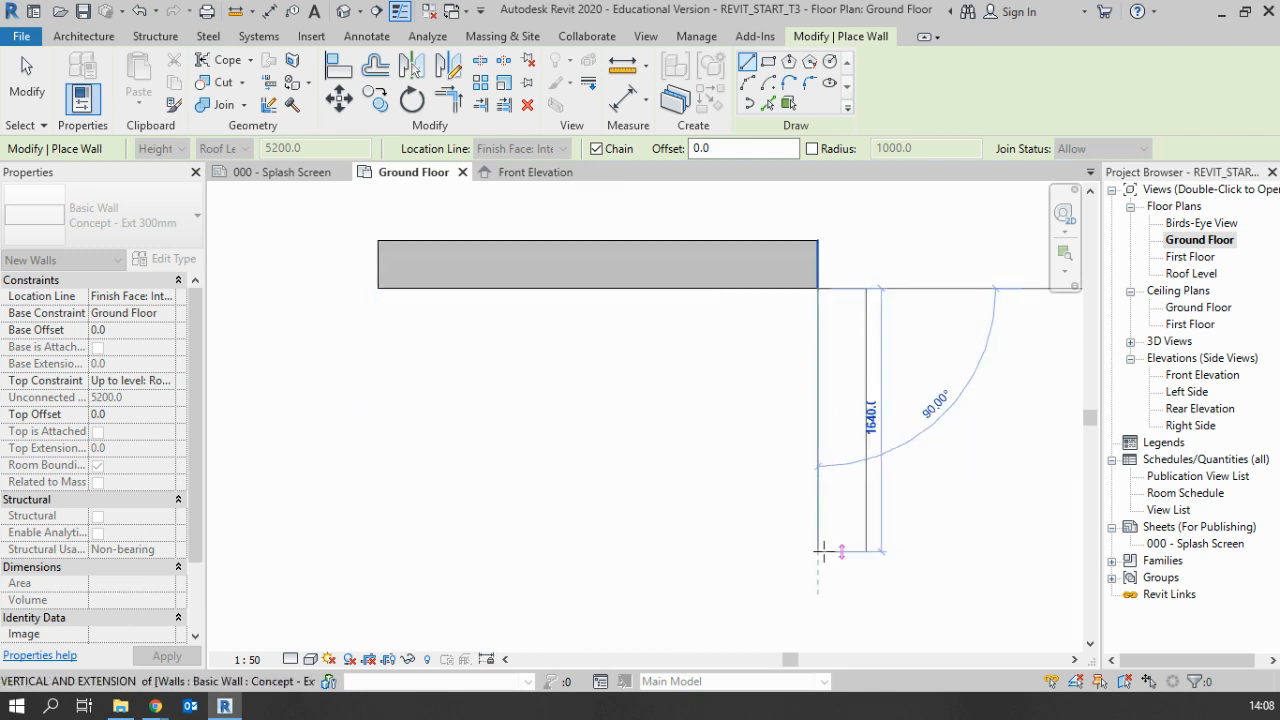
left_click(820, 551)
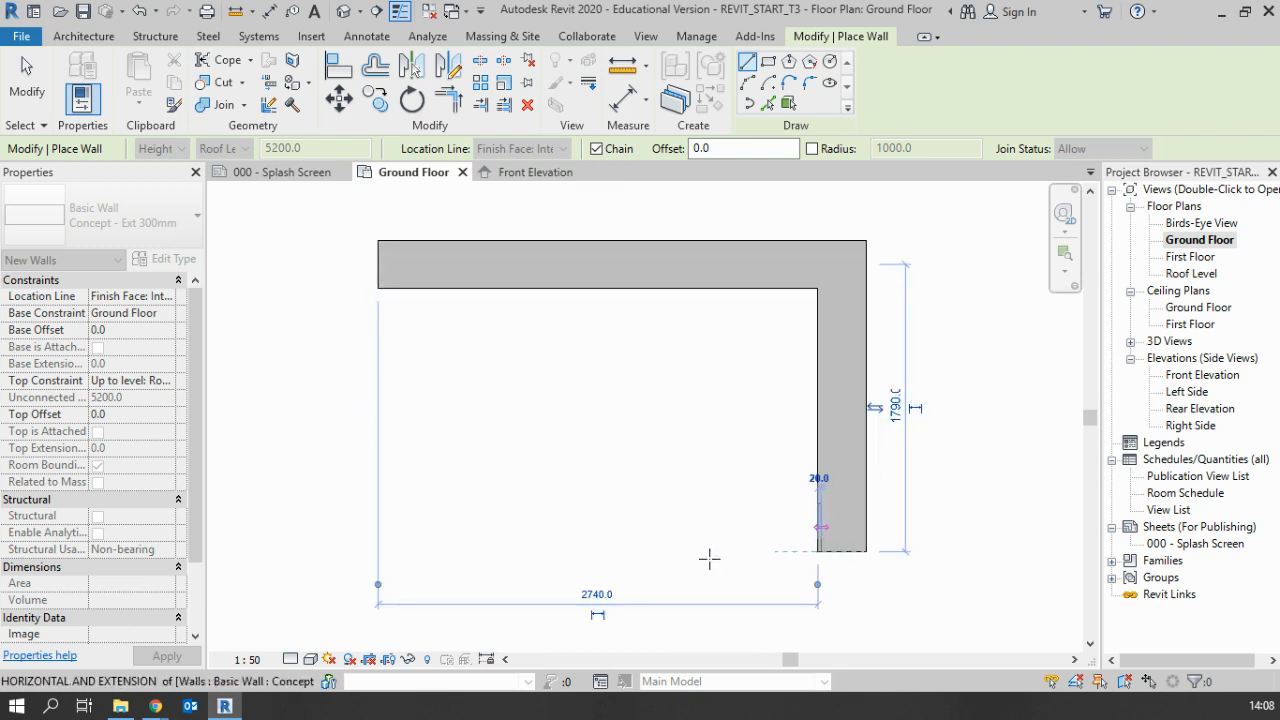
left_click(376, 552)
left_click(378, 289)
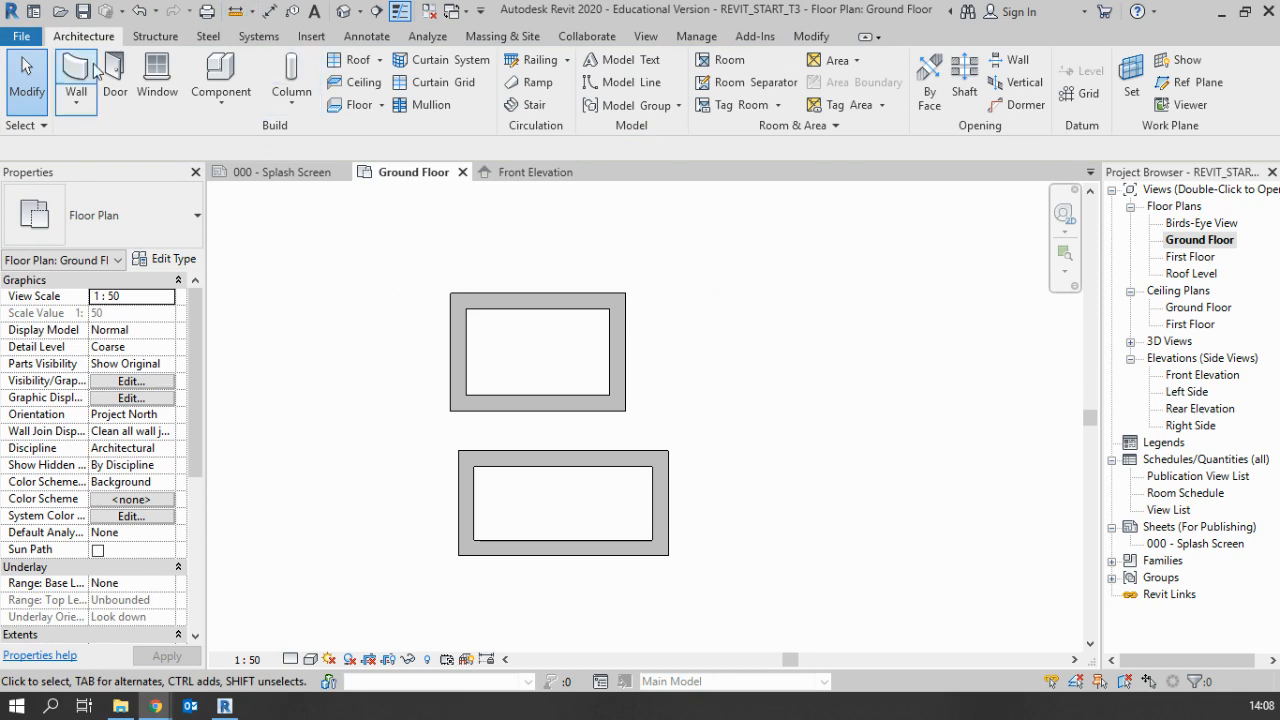
Draw an irregular run of chained walls beside the two rectangles, starting with a horizontal wall about 4300 mm long
left_click(94, 68)
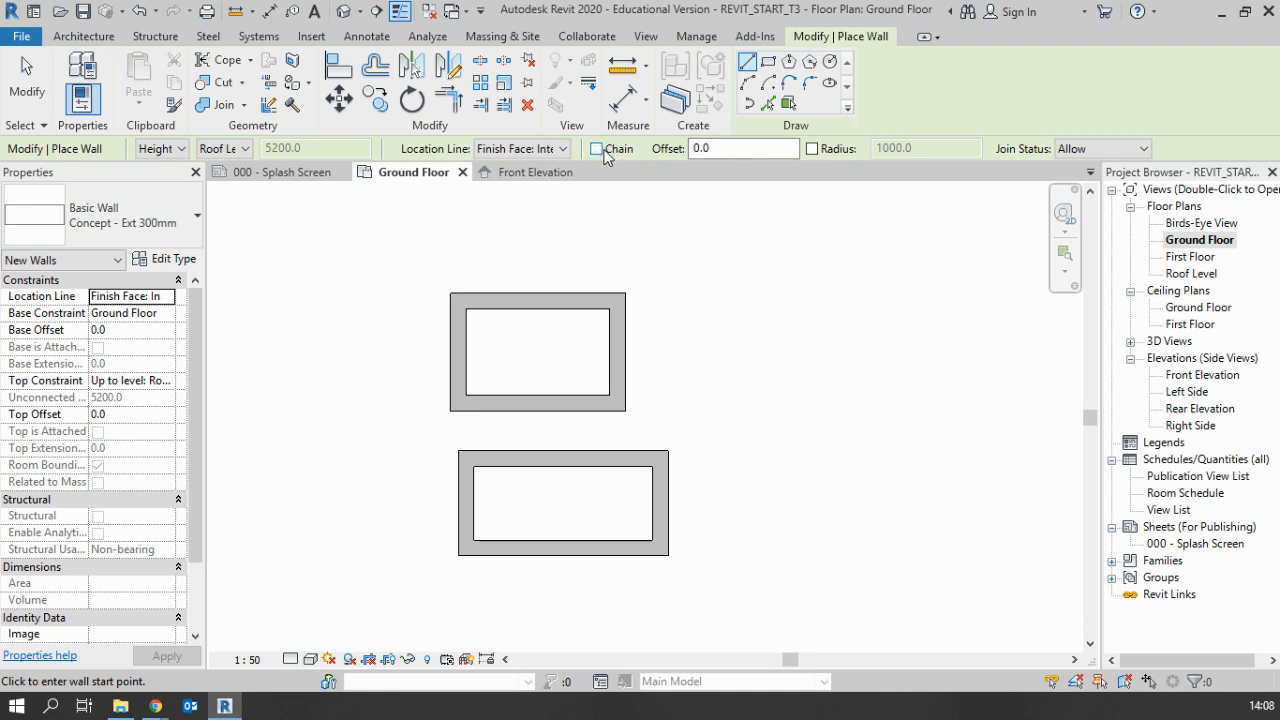
left_click(673, 290)
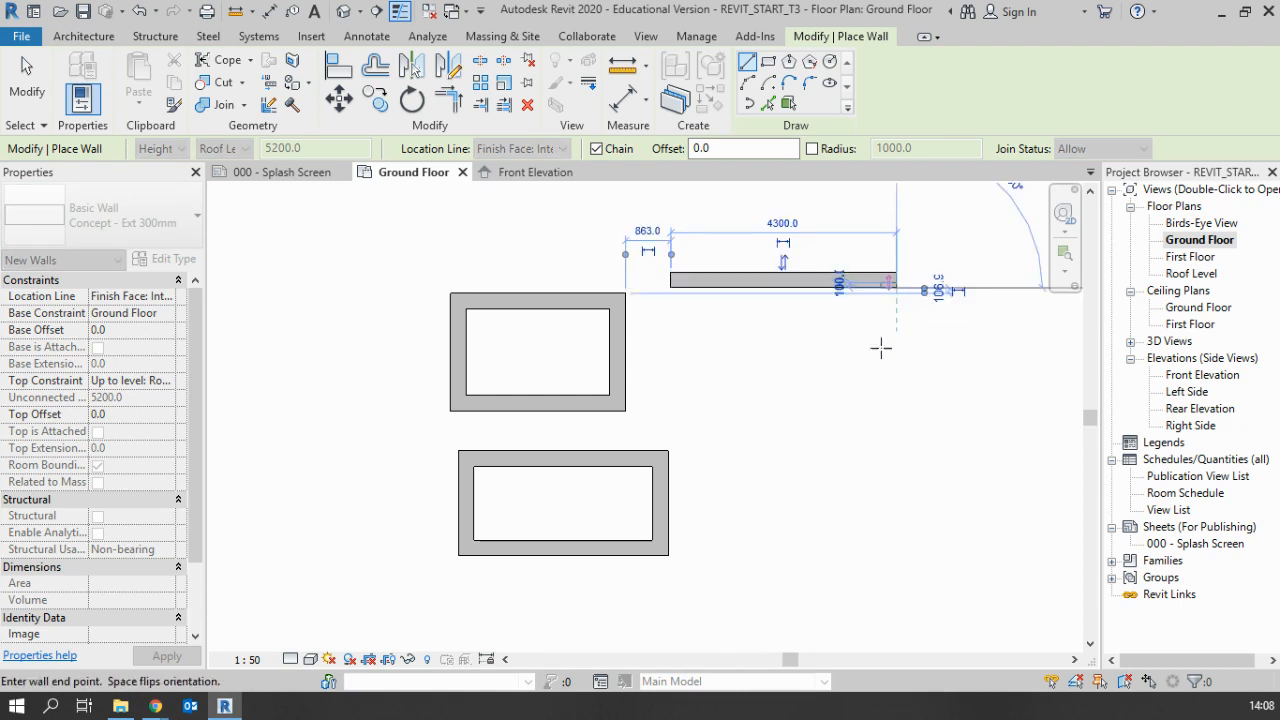
left_click(895, 292)
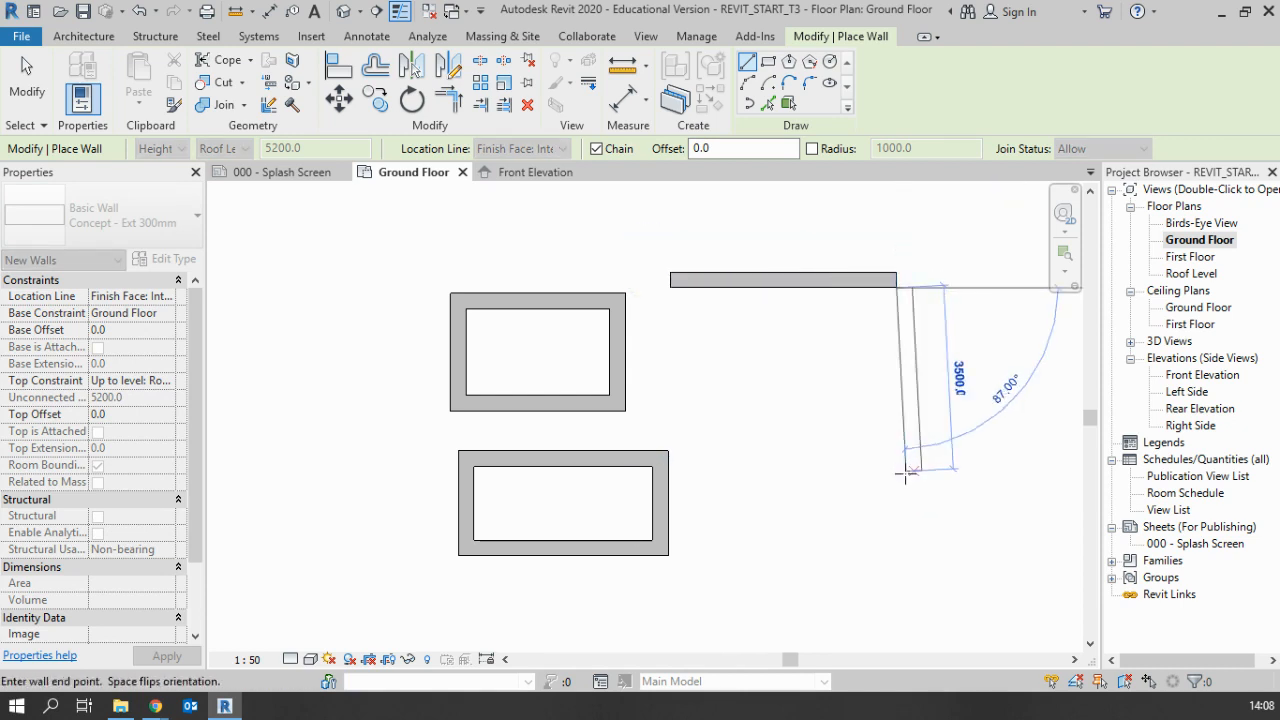
left_click(909, 471)
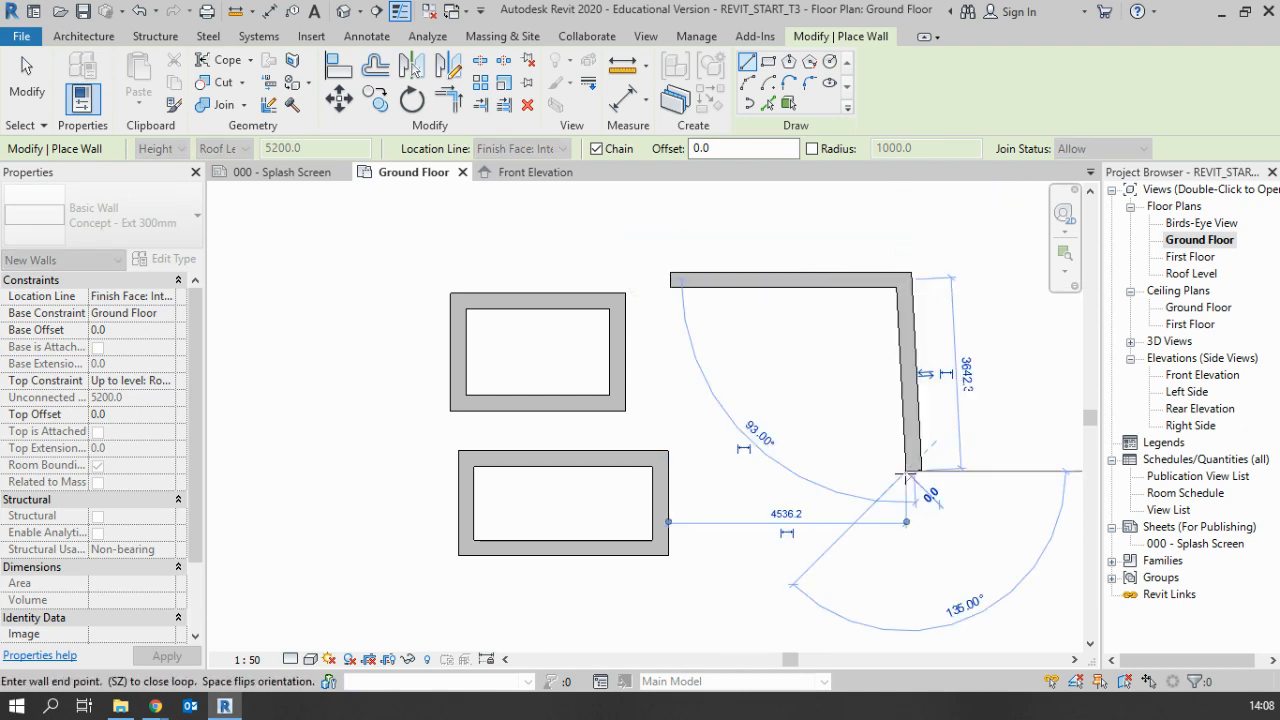
left_click(707, 476)
left_click(691, 382)
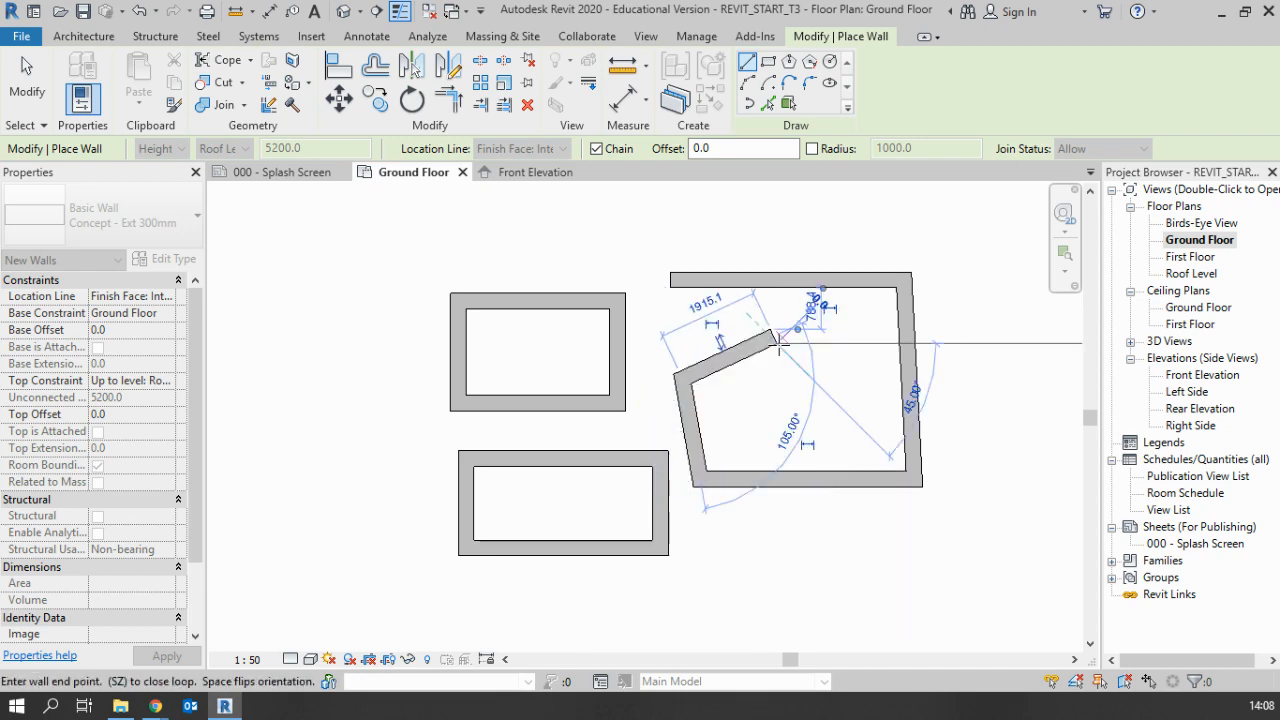
left_click(778, 341)
left_click(679, 318)
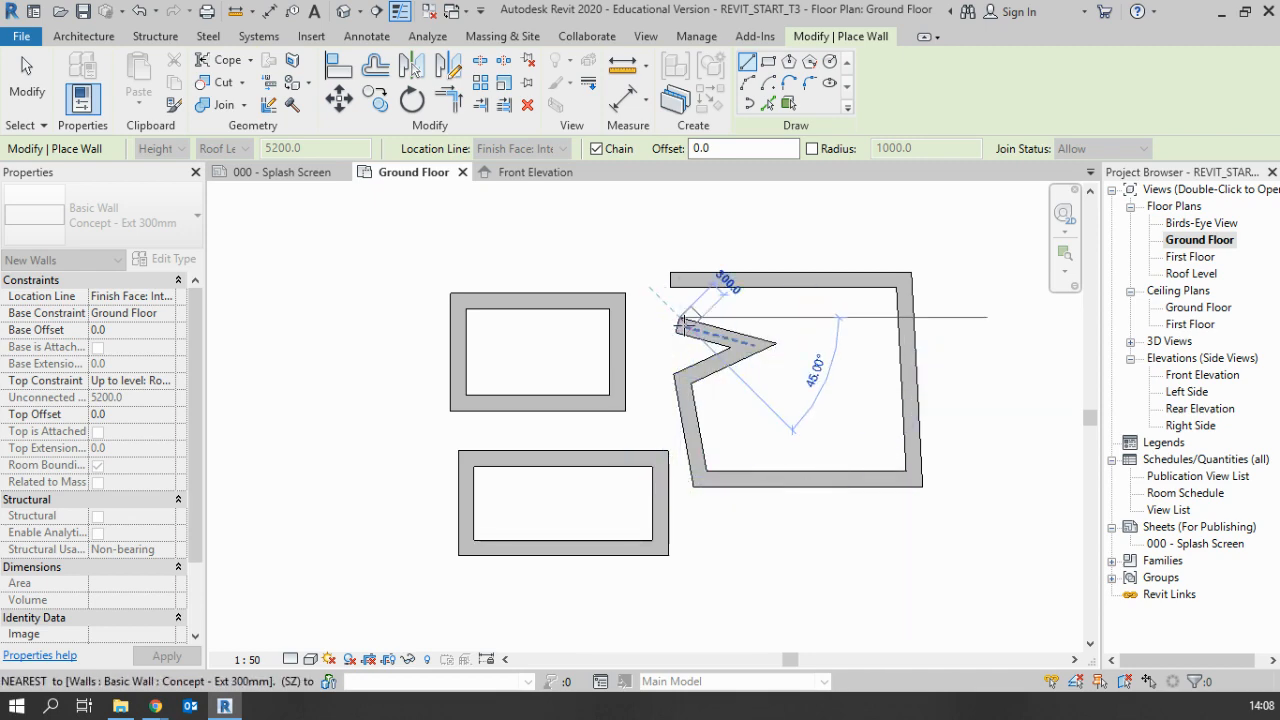
key("Escape")
key("Escape")
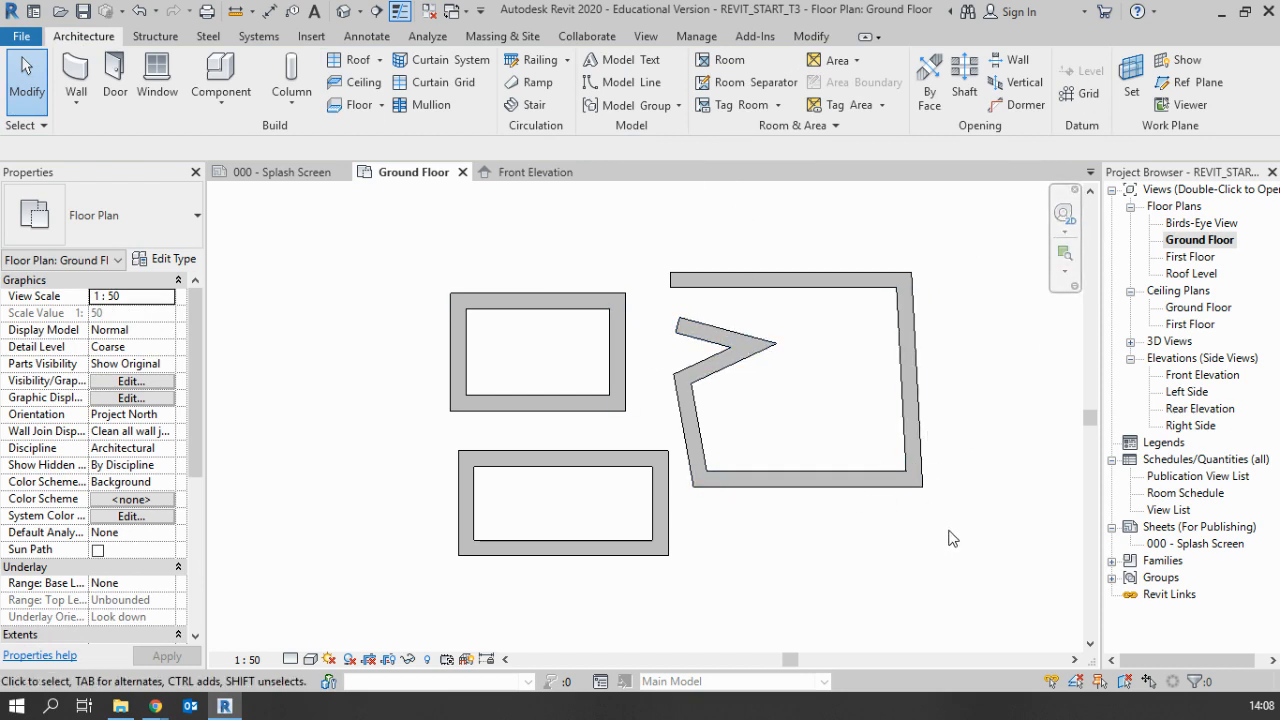
Delete both wall rectangles and the irregular chained walls from the Ground Floor plan
left_click_drag(948, 552, 377, 251)
key("Delete")
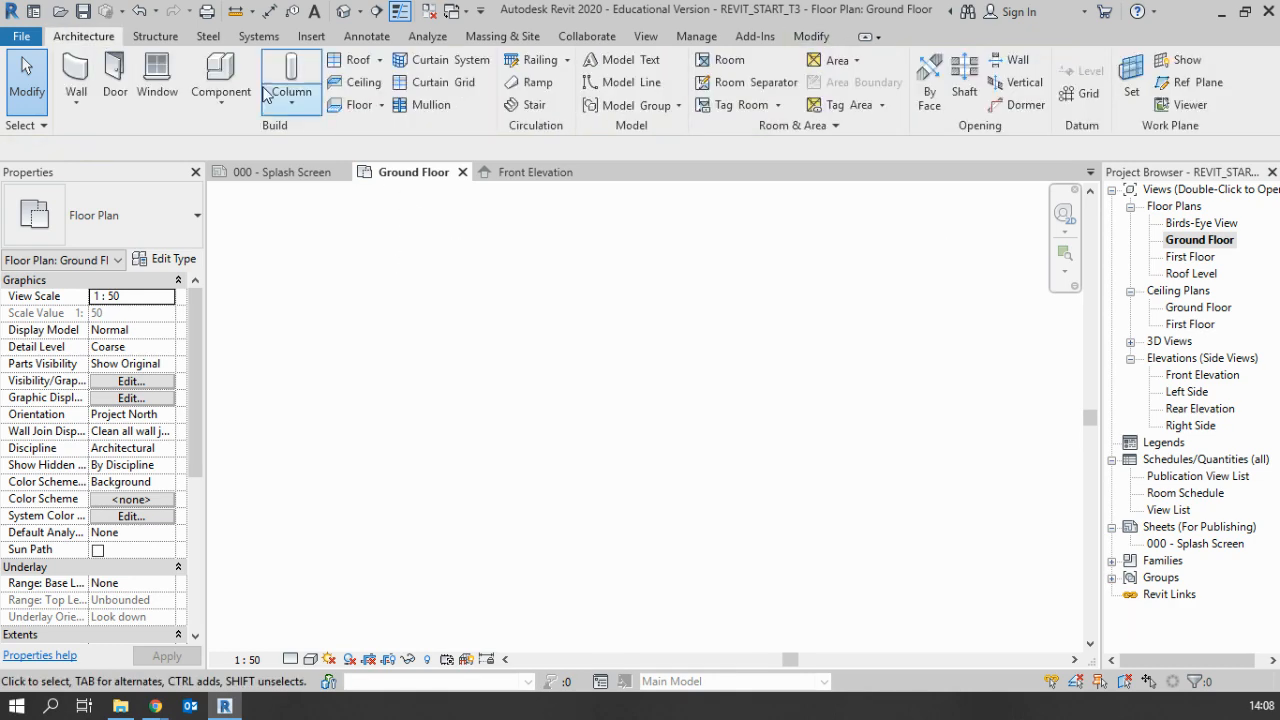
Draw a closed rectangle of four separately placed walls with chaining off, about 5800 by 3600 mm
left_click(86, 70)
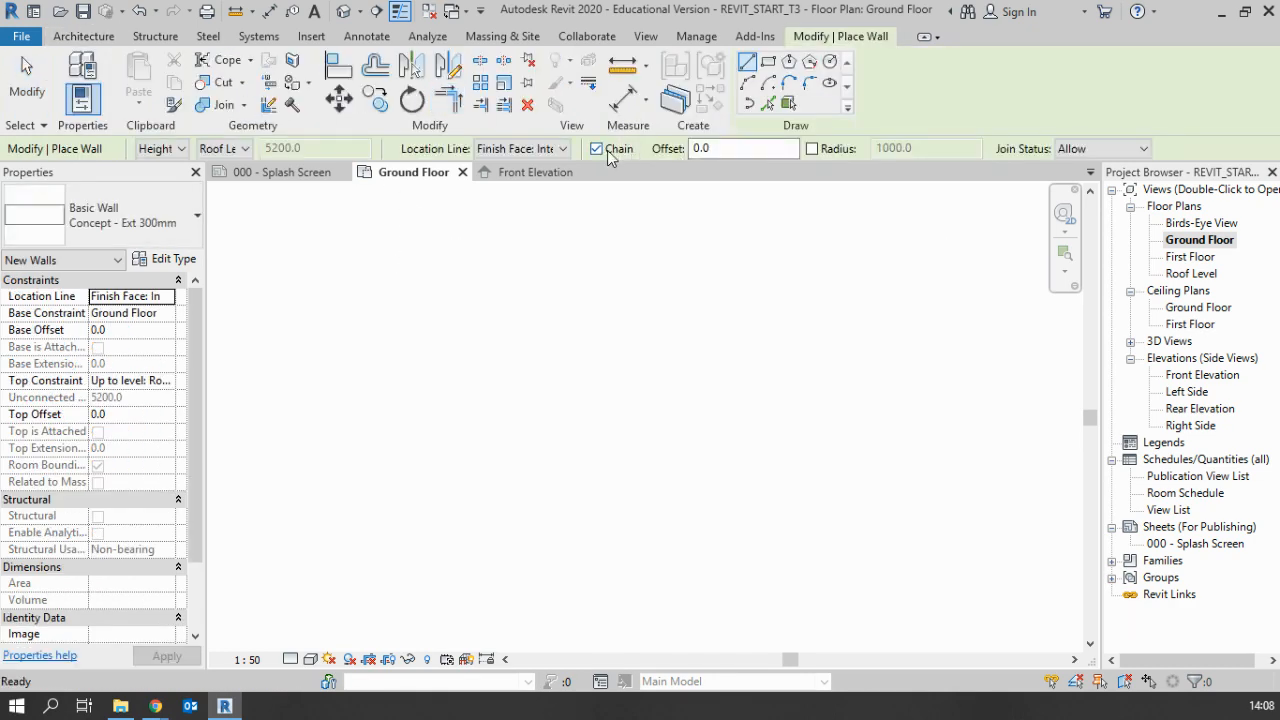
left_click(607, 150)
left_click(476, 321)
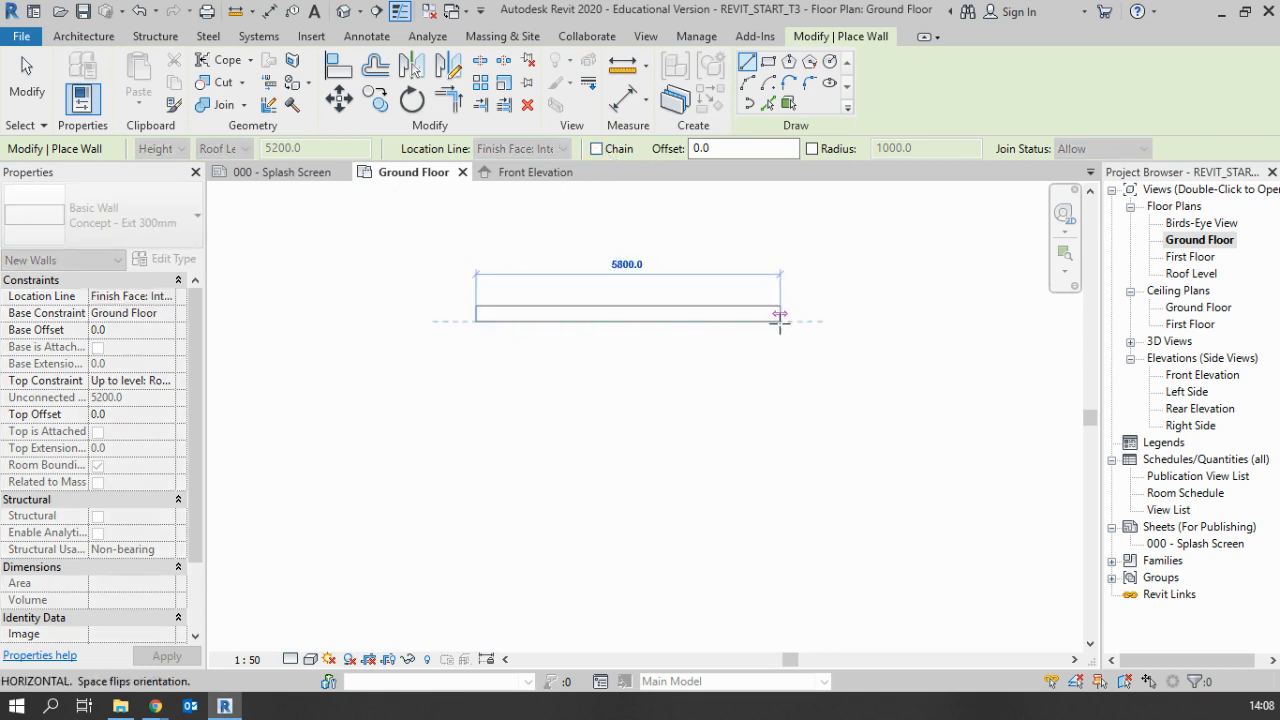
left_click(780, 321)
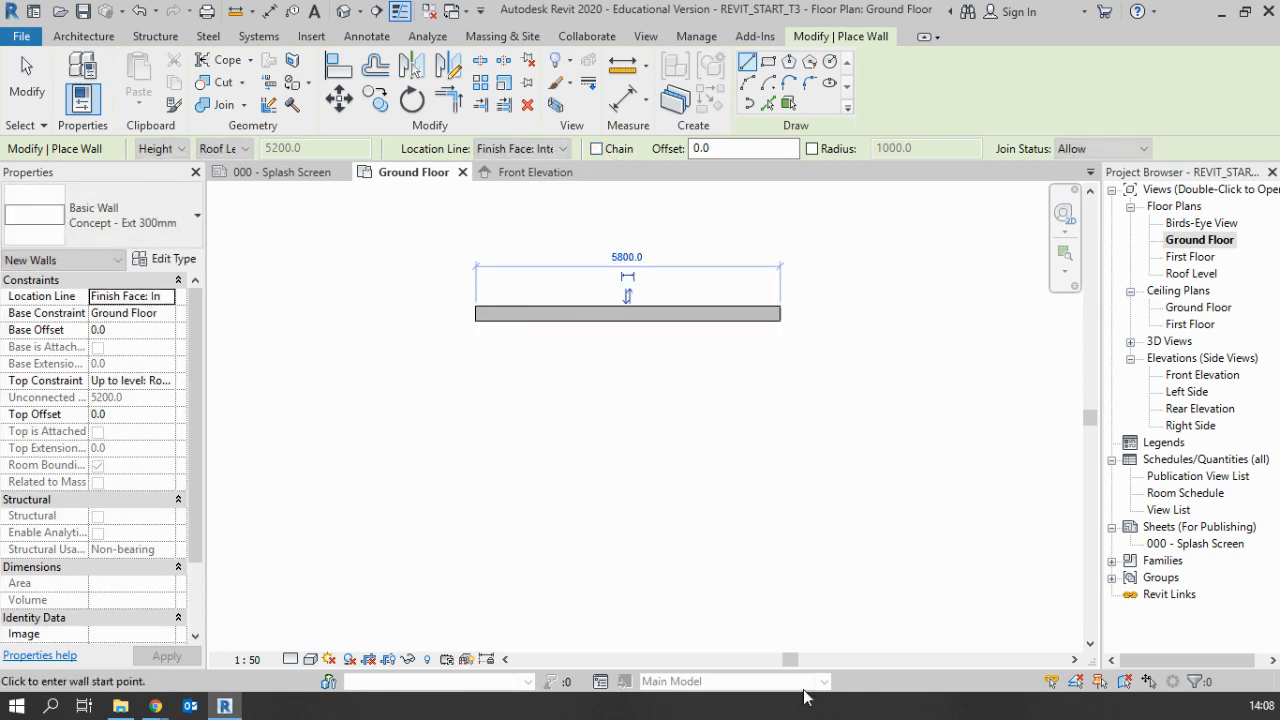
left_click(781, 314)
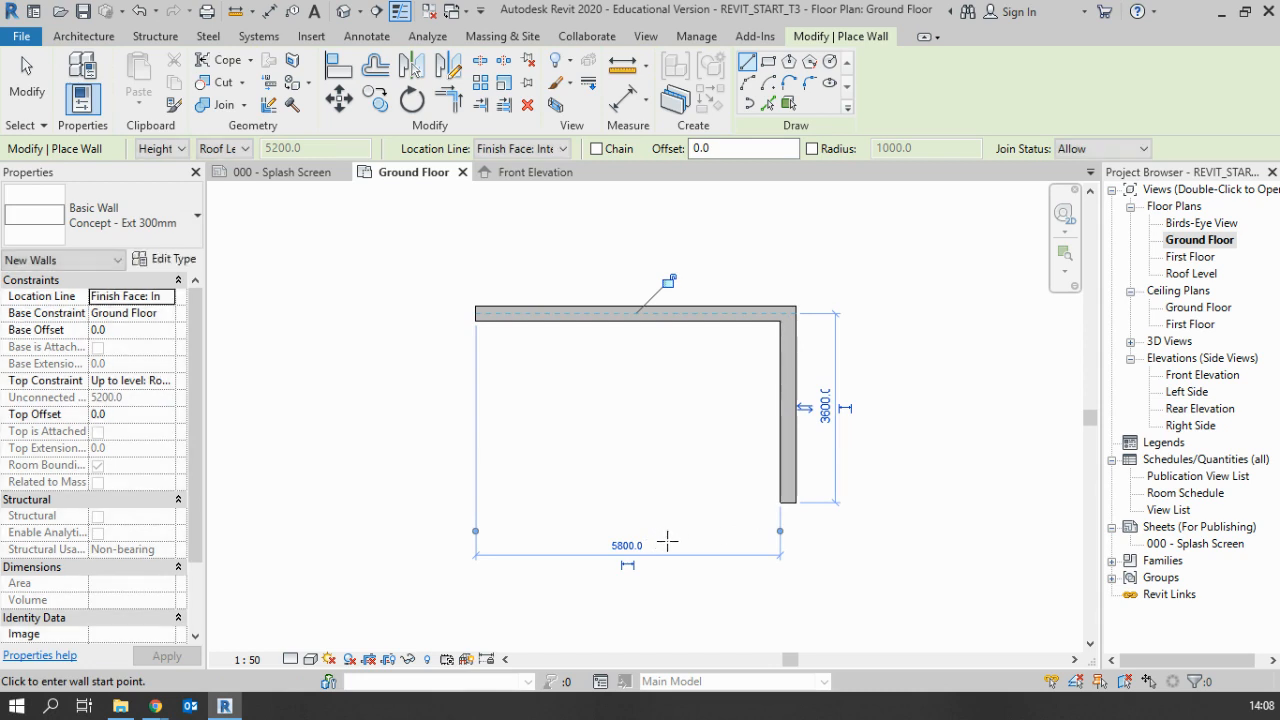
left_click(788, 503)
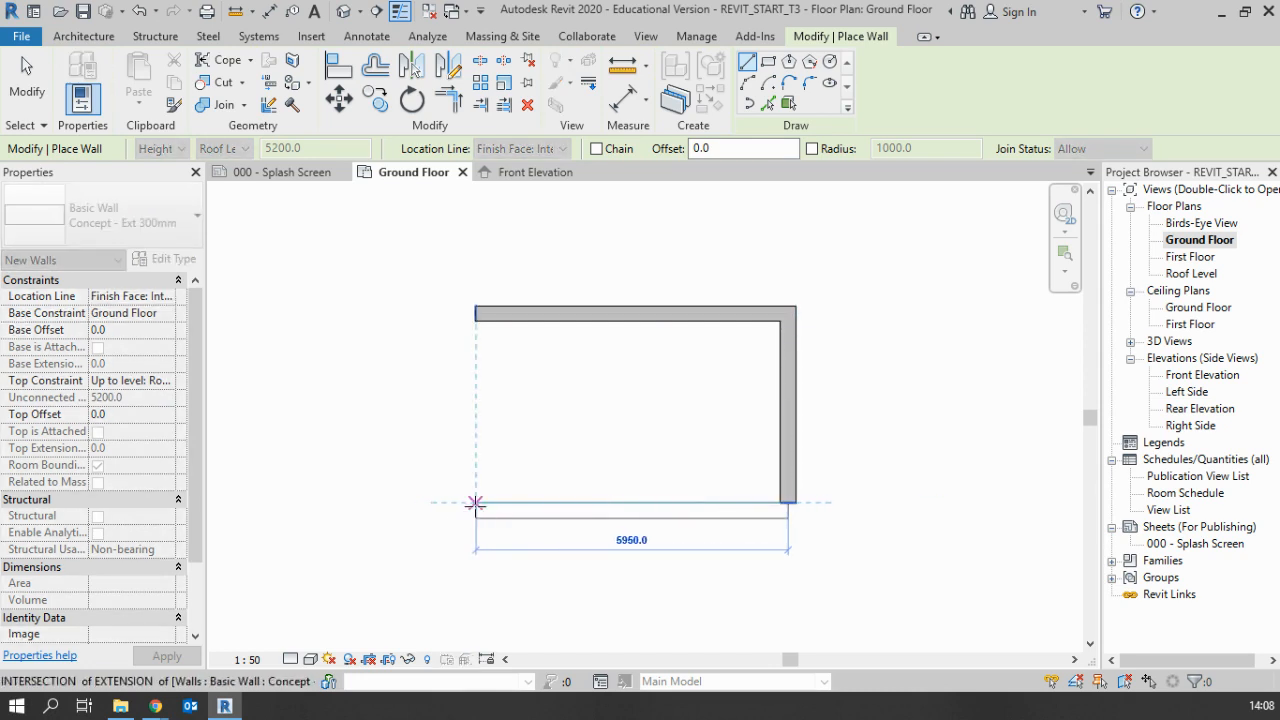
left_click(475, 503)
left_click(475, 320)
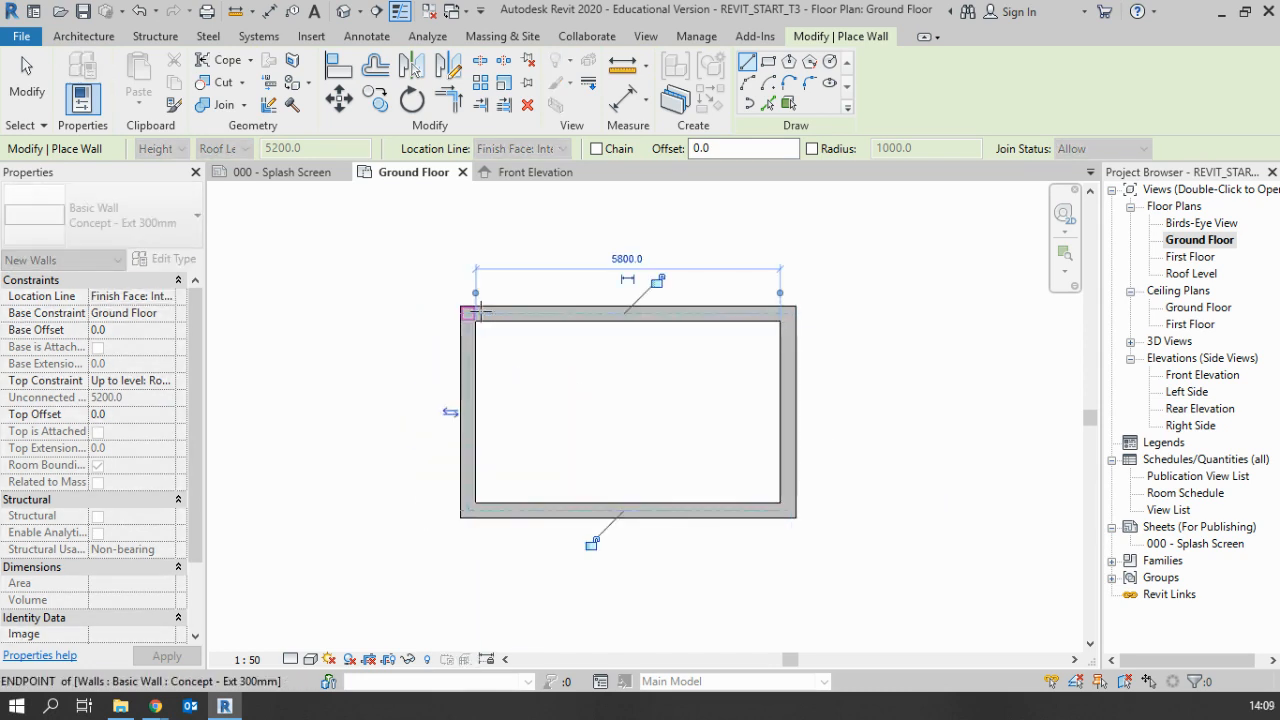
key("Escape")
key("Escape")
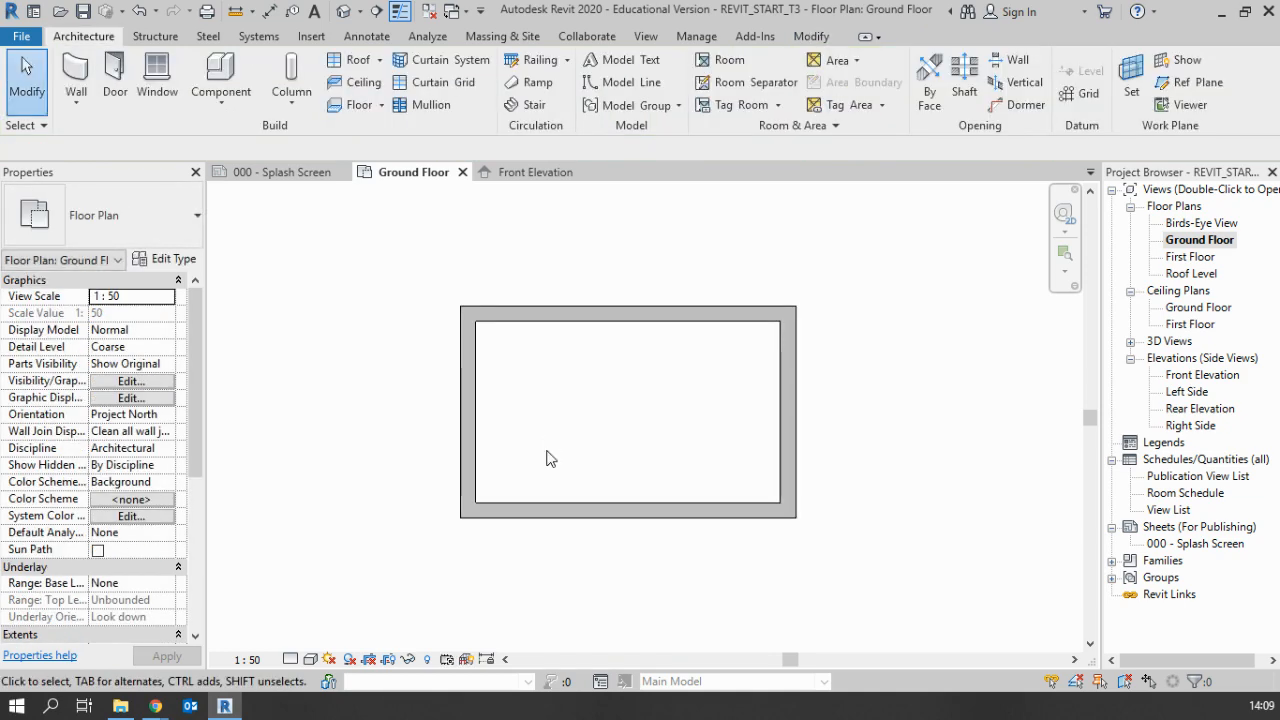
Delete all four walls of the rectangle from the Ground Floor plan
left_click_drag(407, 278, 910, 604)
key("Delete")
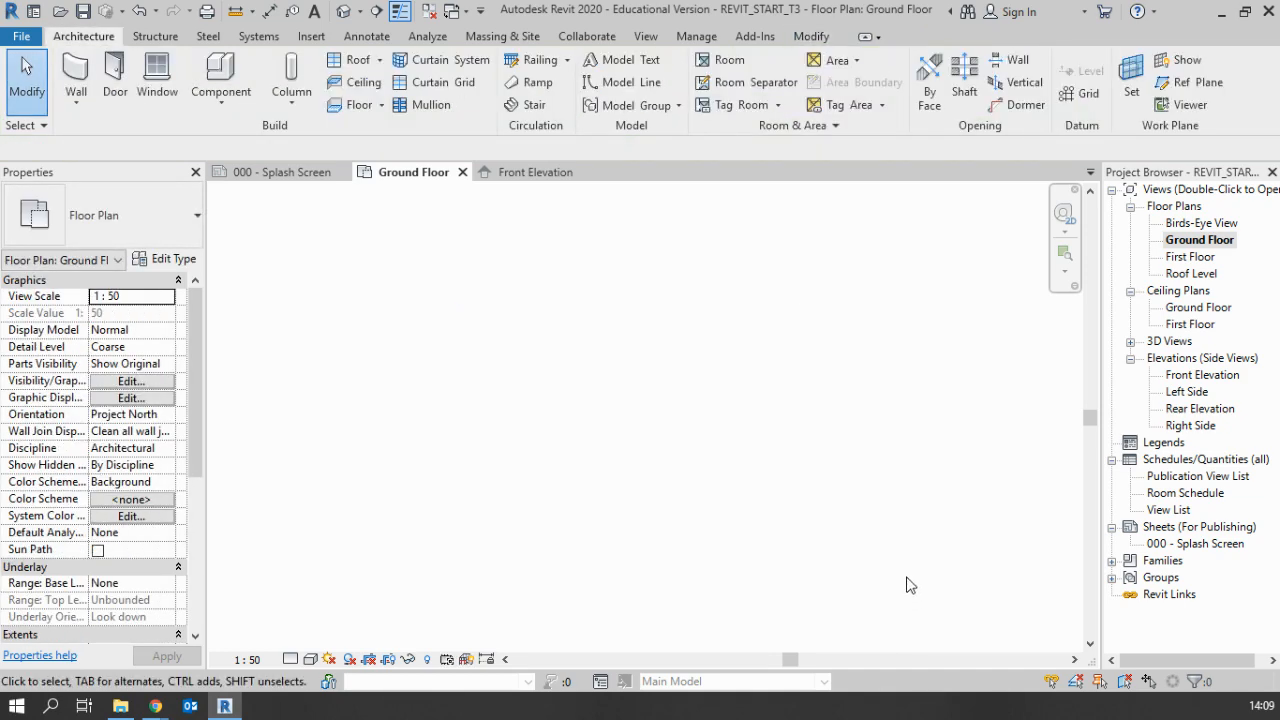
Begin a new wall between the elevation markers using the Concept - Ext 300mm wall type
left_click(60, 68)
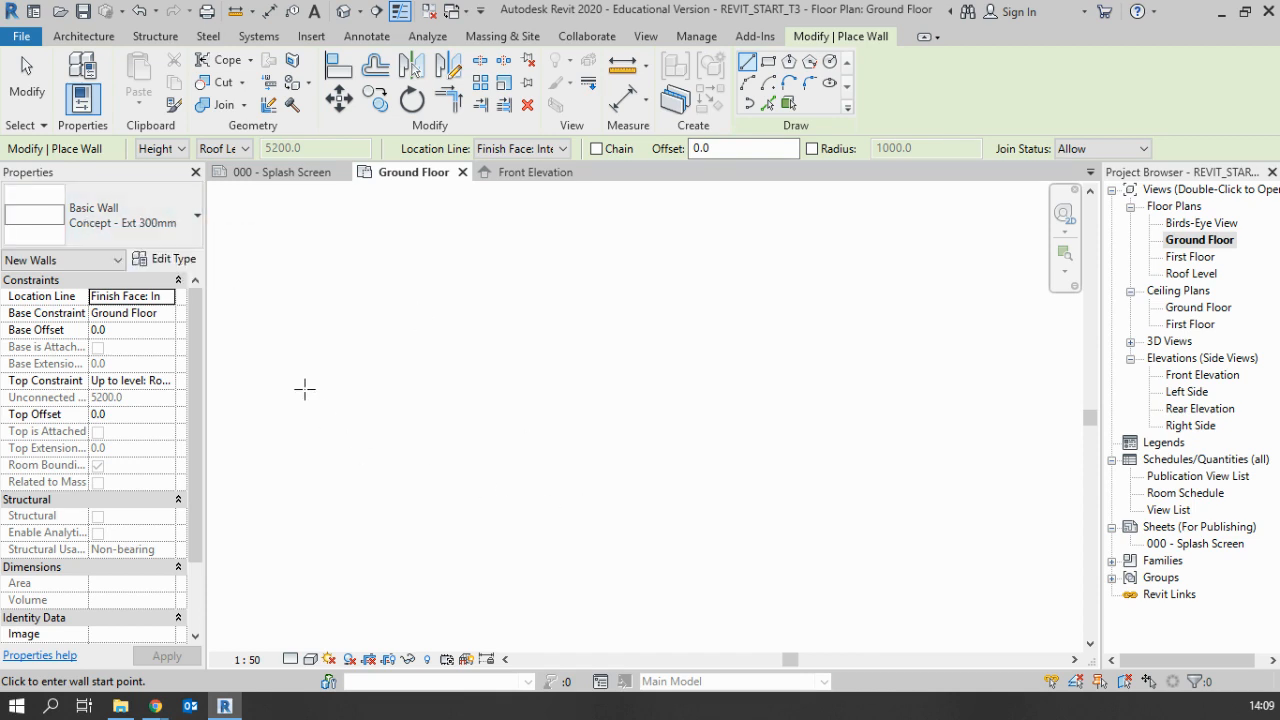
scroll(438, 432, "down", 2)
middle_click_drag(486, 432, 543, 332)
scroll(543, 333, "down", 1)
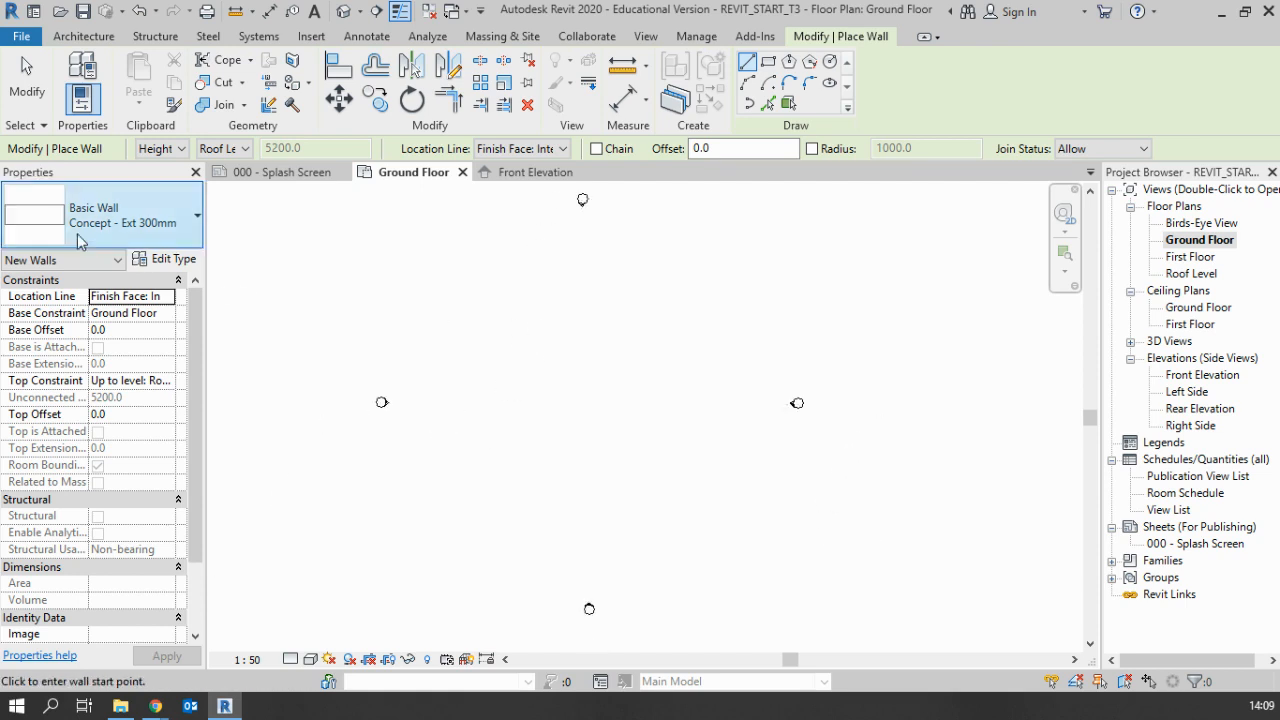
left_click(108, 222)
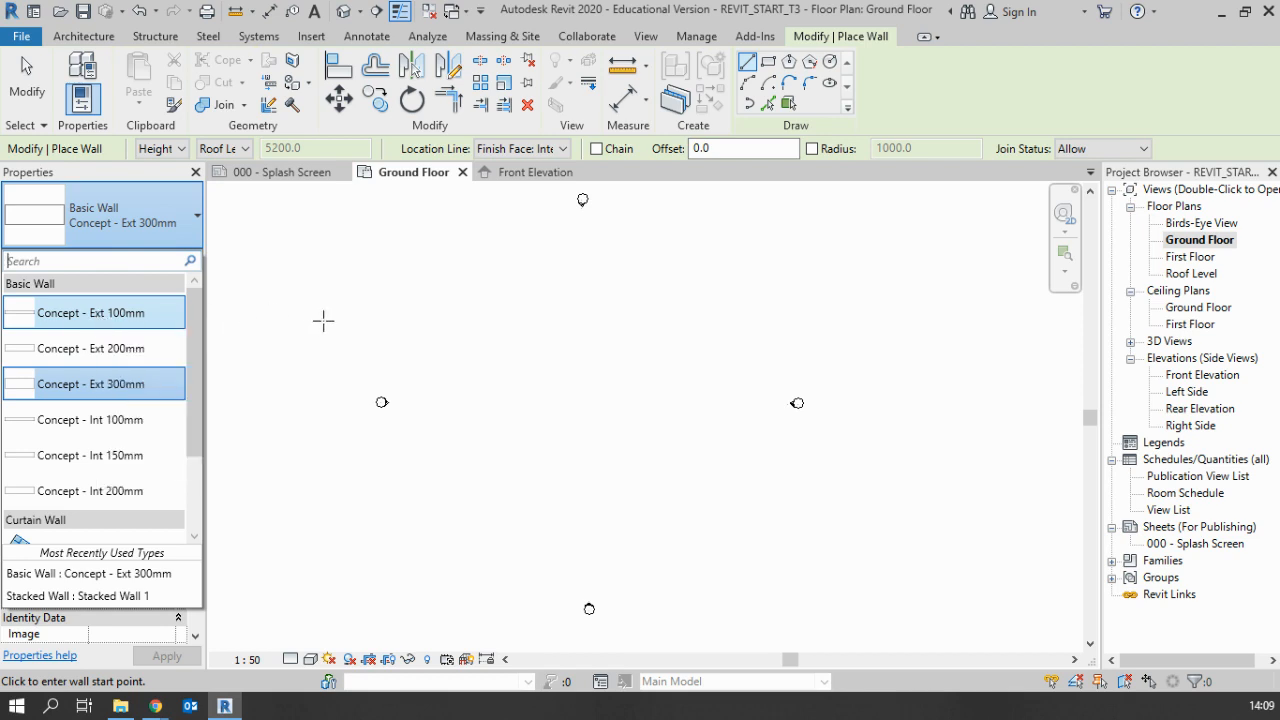
scroll(83, 465, "down", 1)
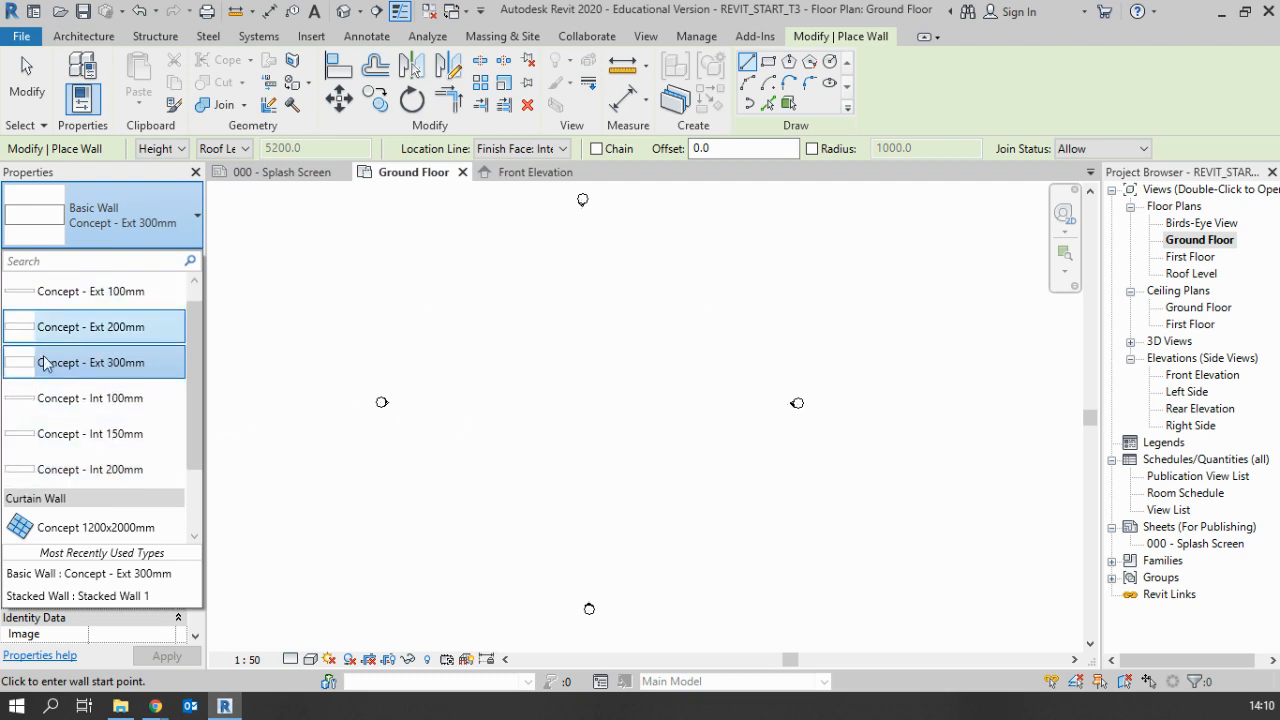
left_click(98, 370)
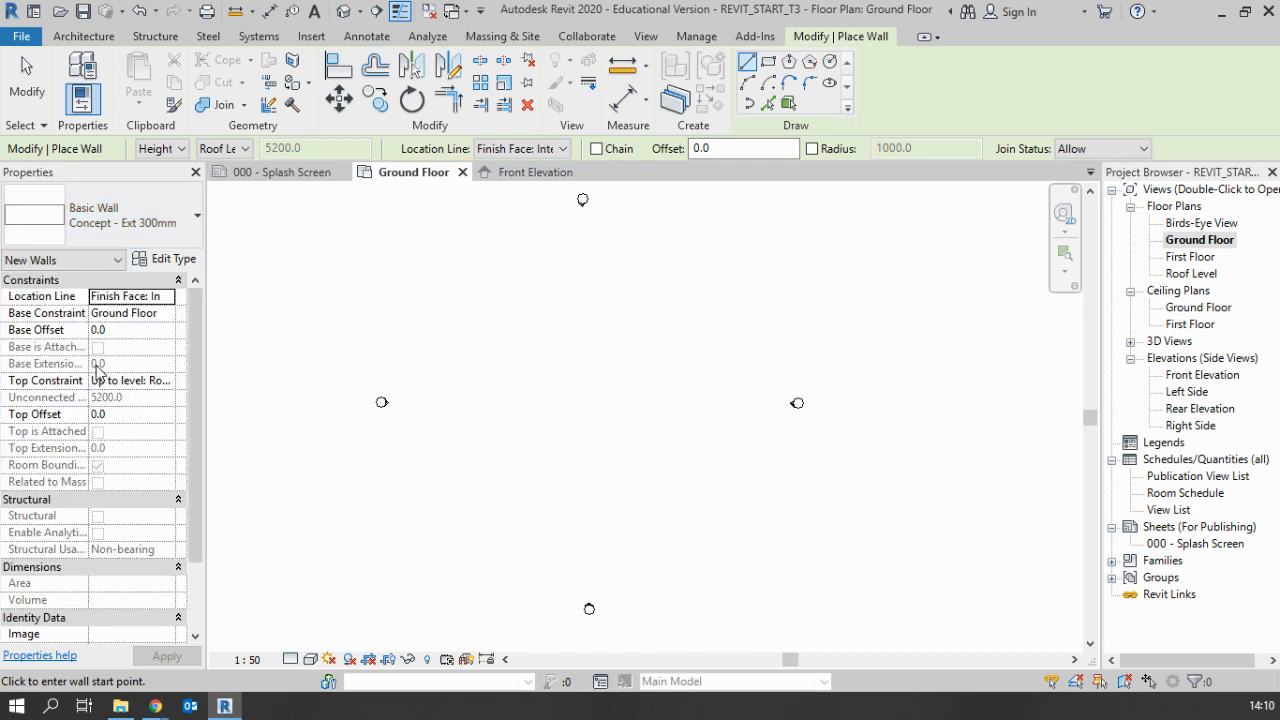
Keep the walls' base constraint at Ground Floor and top constraint at Roof Level, and set the base offset to -750
left_click(168, 316)
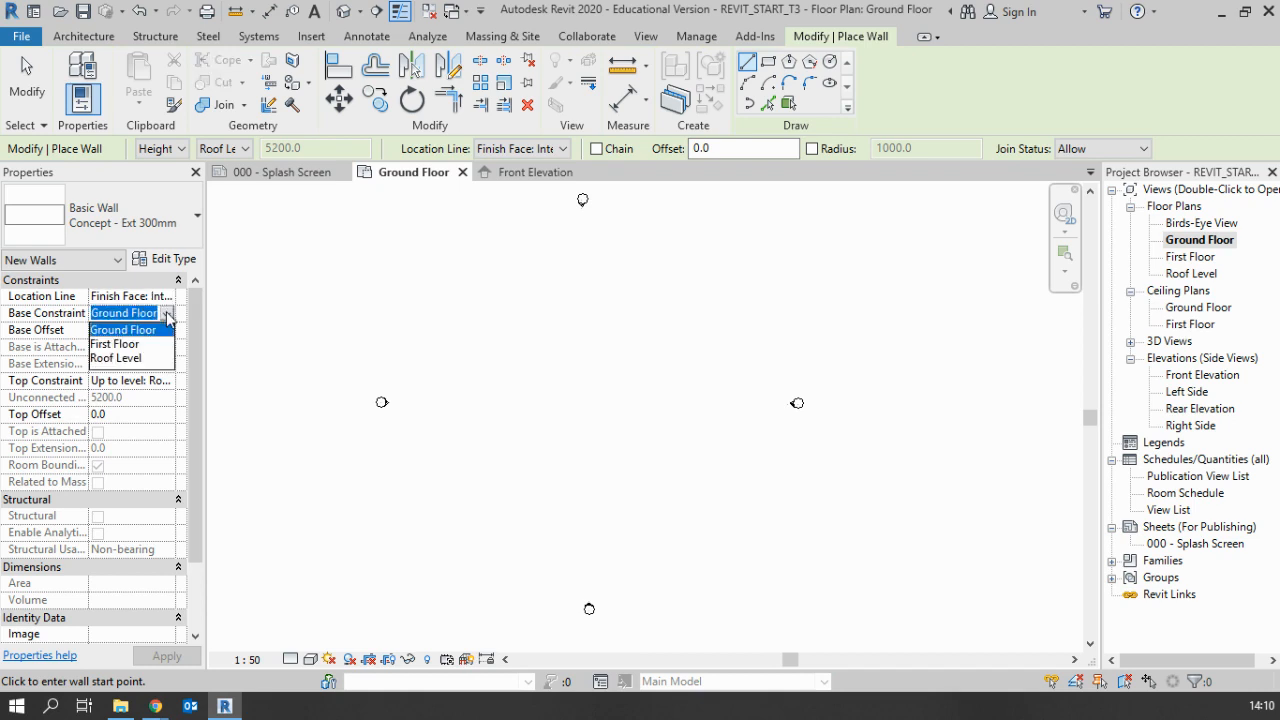
left_click(167, 316)
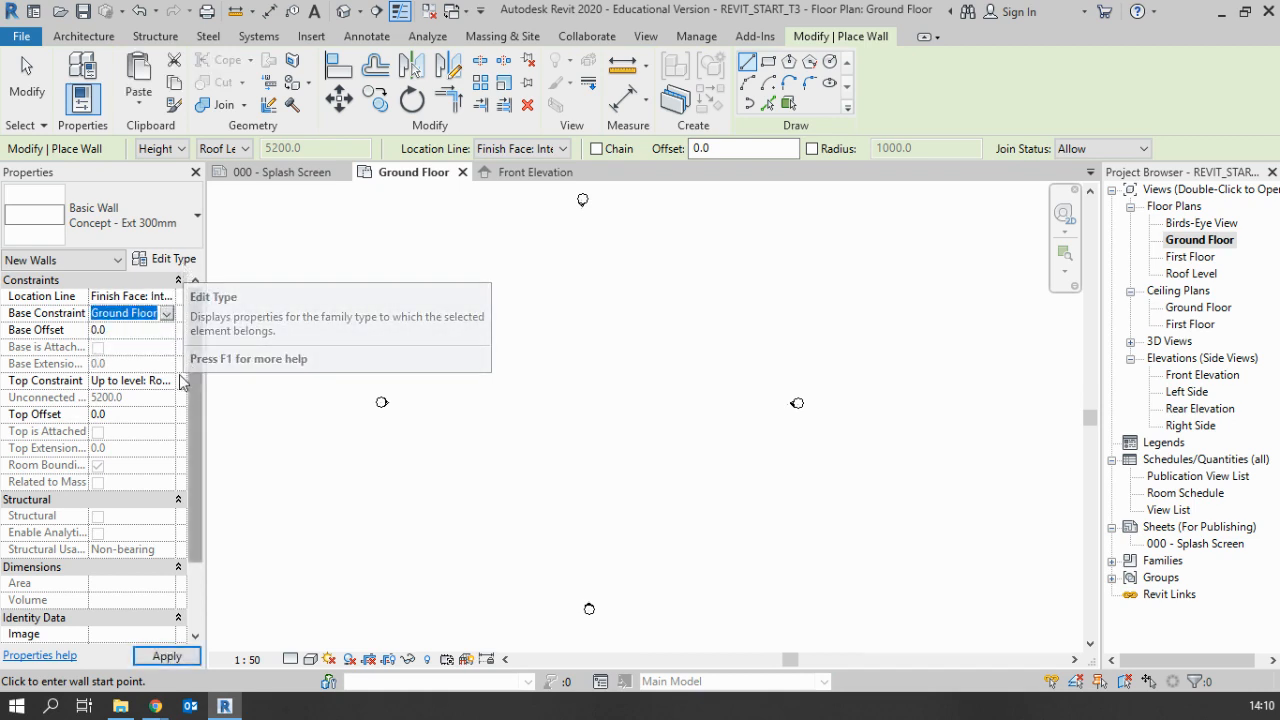
left_click(150, 381)
left_click(168, 381)
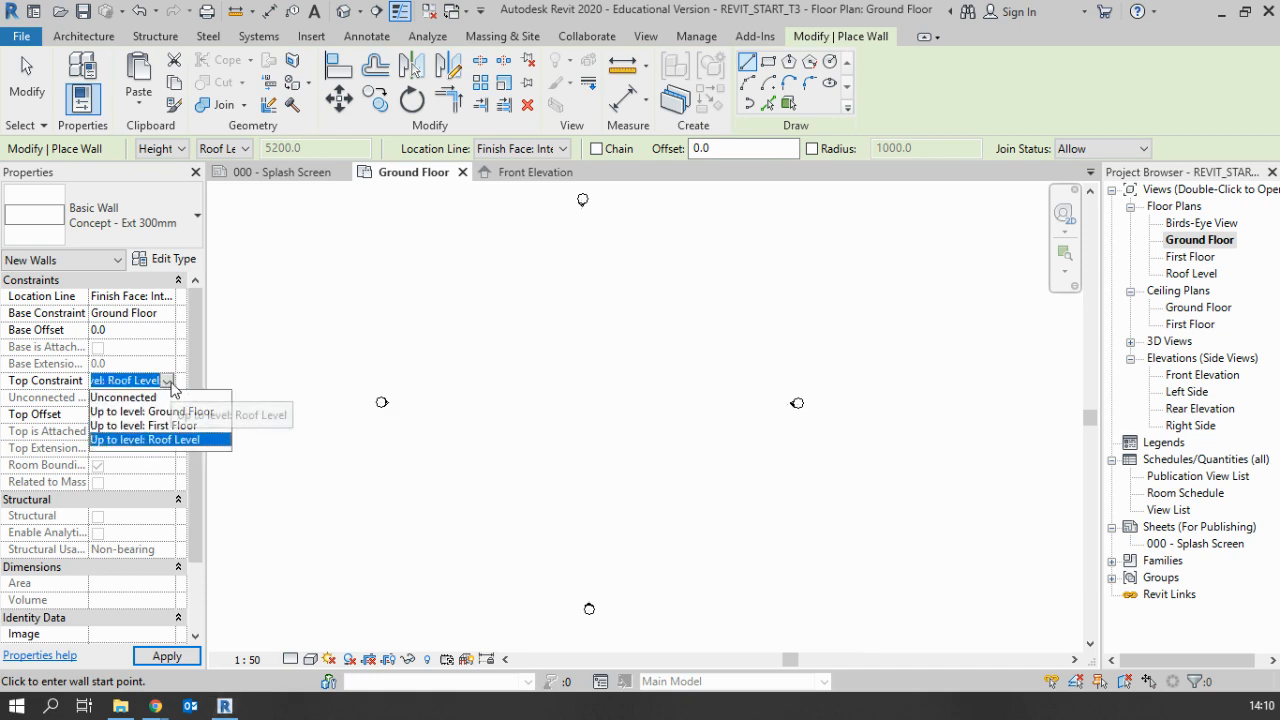
left_click(168, 381)
left_click(140, 334)
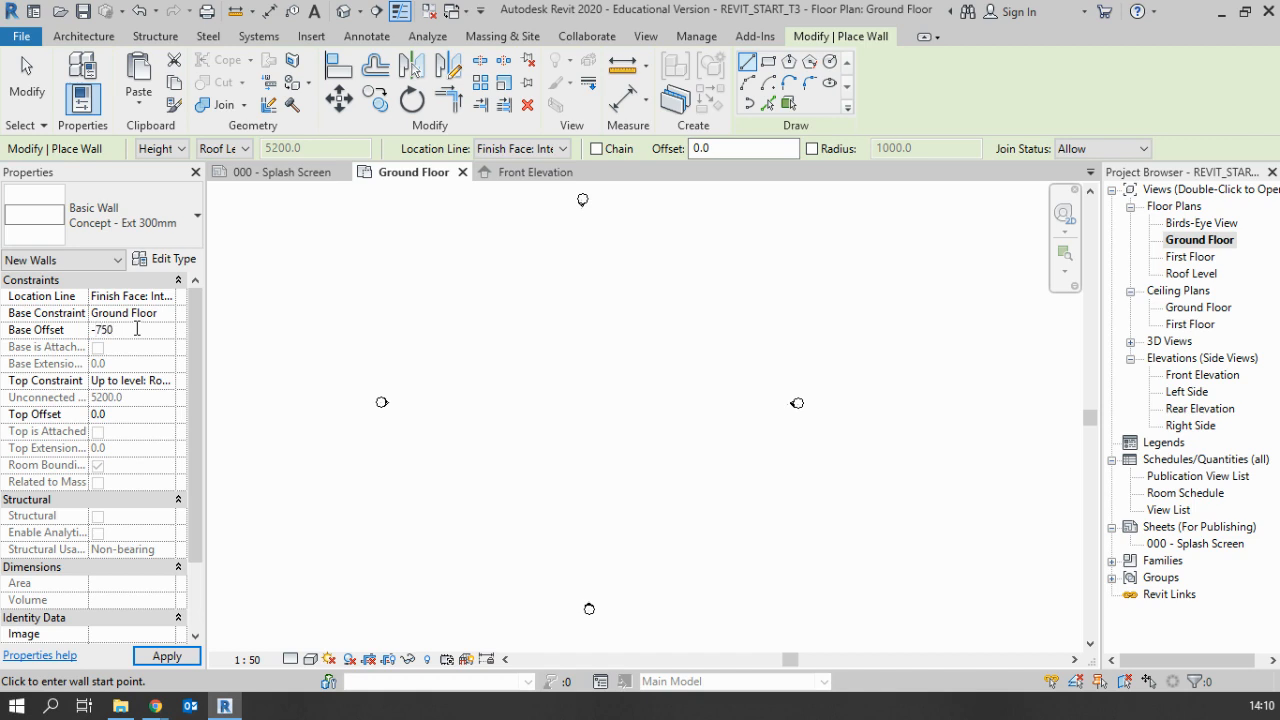
key("Return")
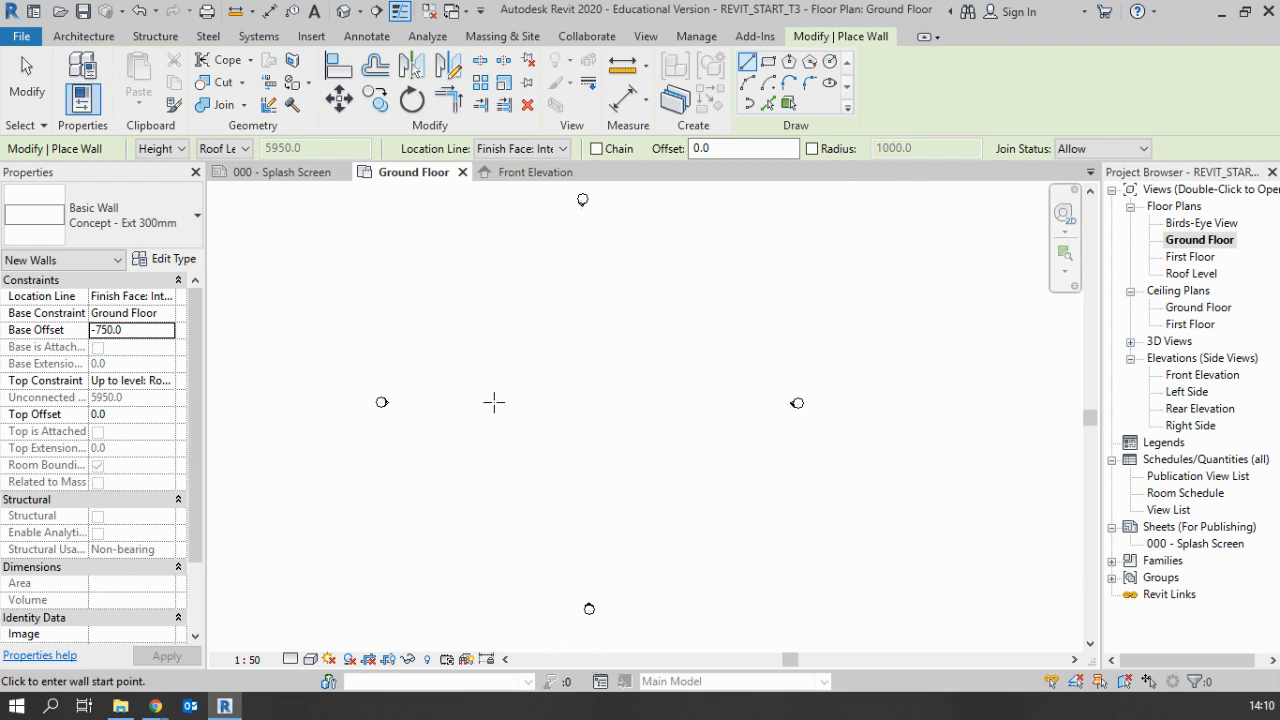
Enable chaining and draw the house's upper horizontal wall 4800 mm long between the elevation markers
left_click(597, 148)
left_click(83, 36)
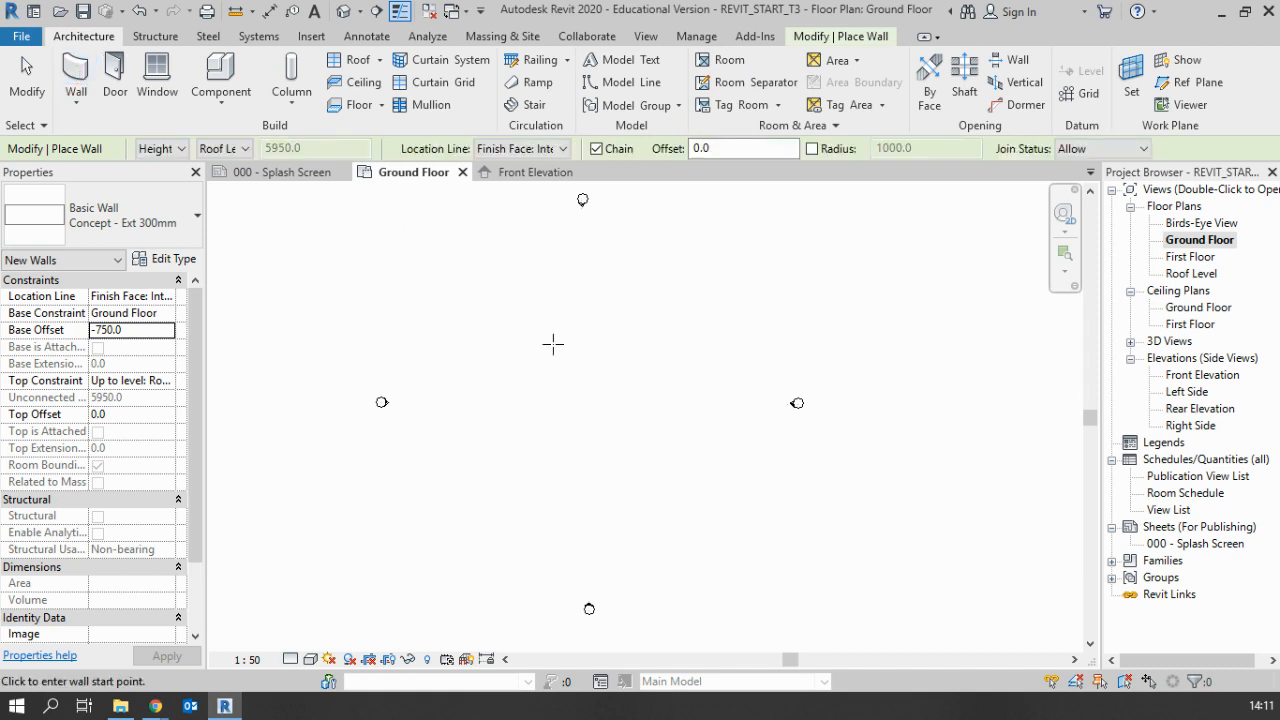
left_click(496, 305)
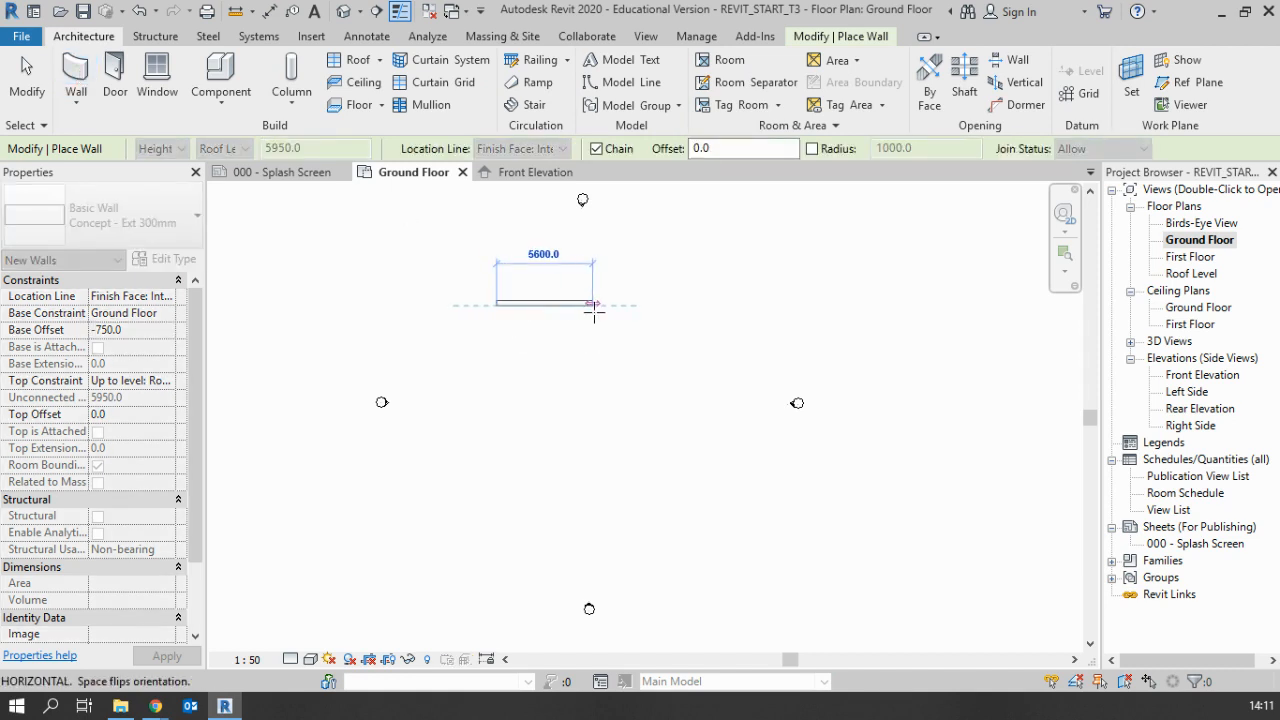
scroll(608, 312, "up", 2)
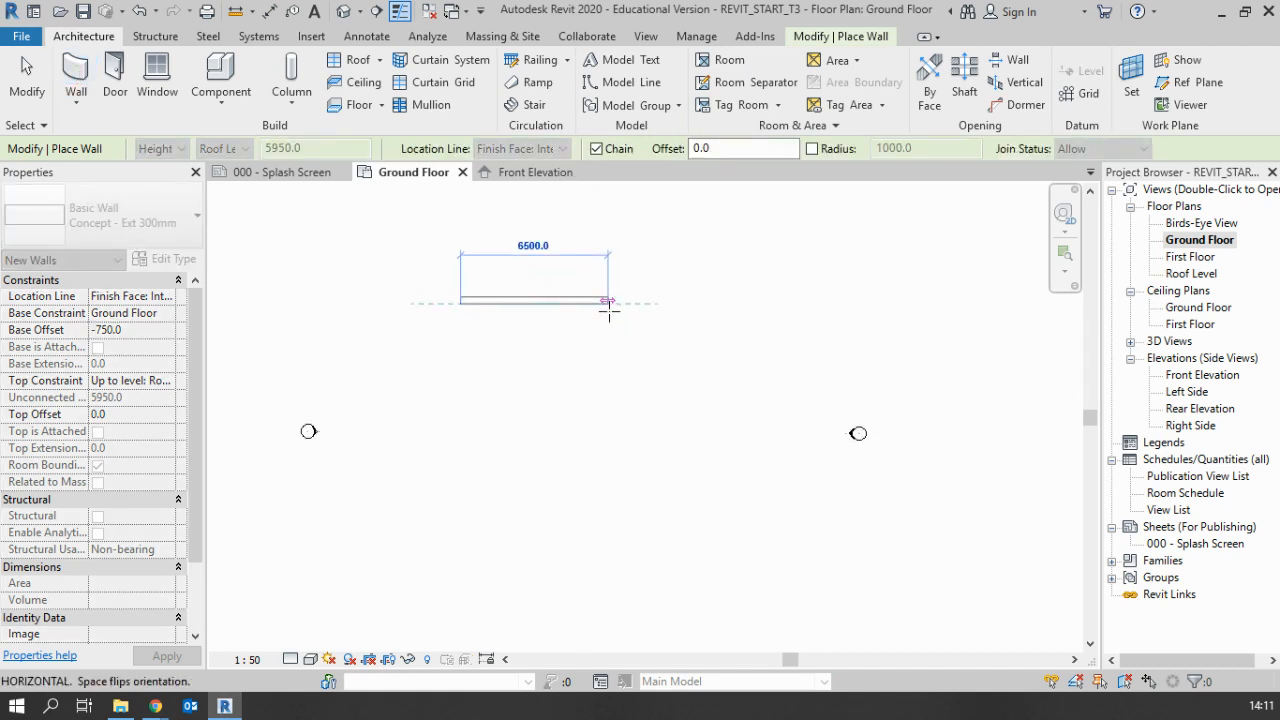
scroll(610, 302, "down", 1)
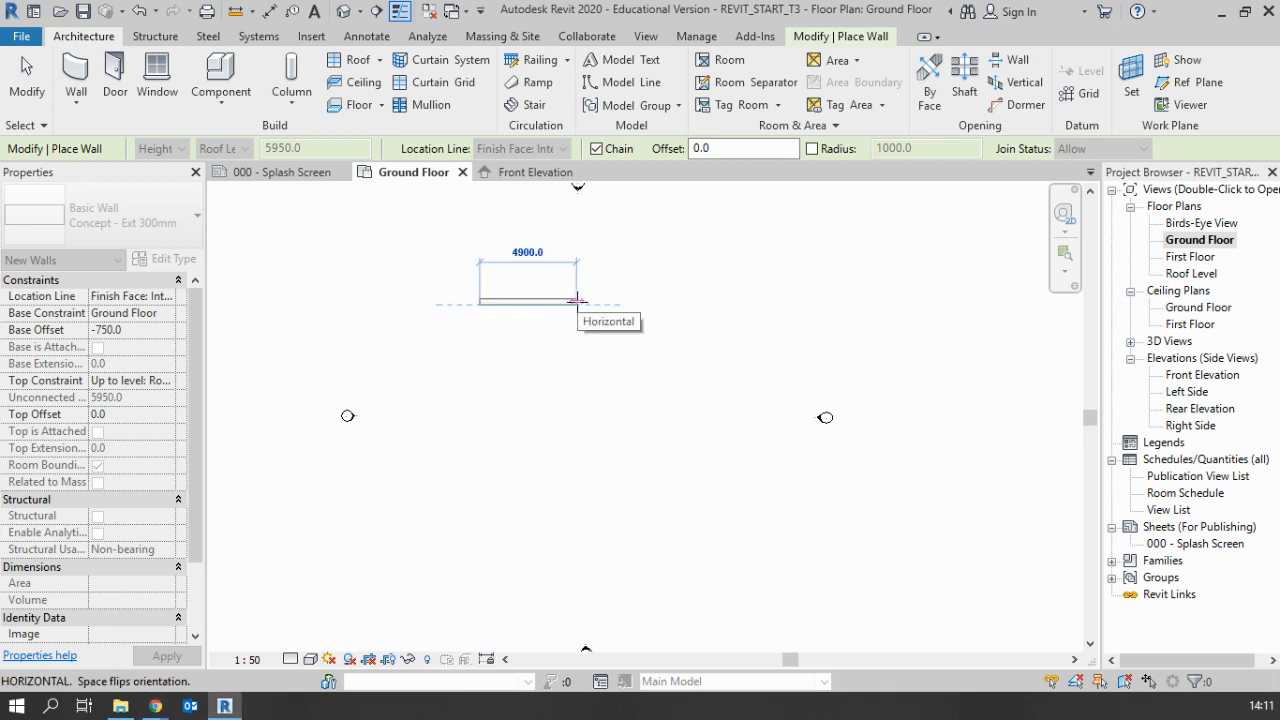
scroll(575, 300, "up", 2)
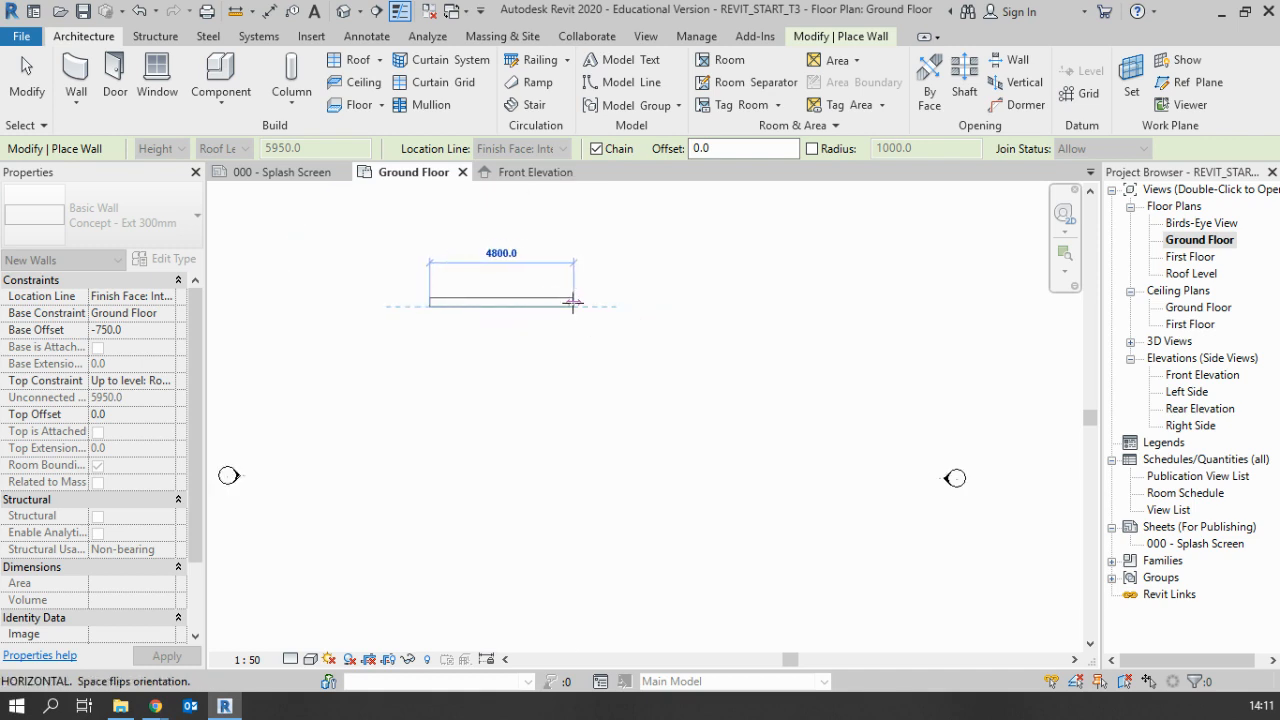
left_click(574, 302)
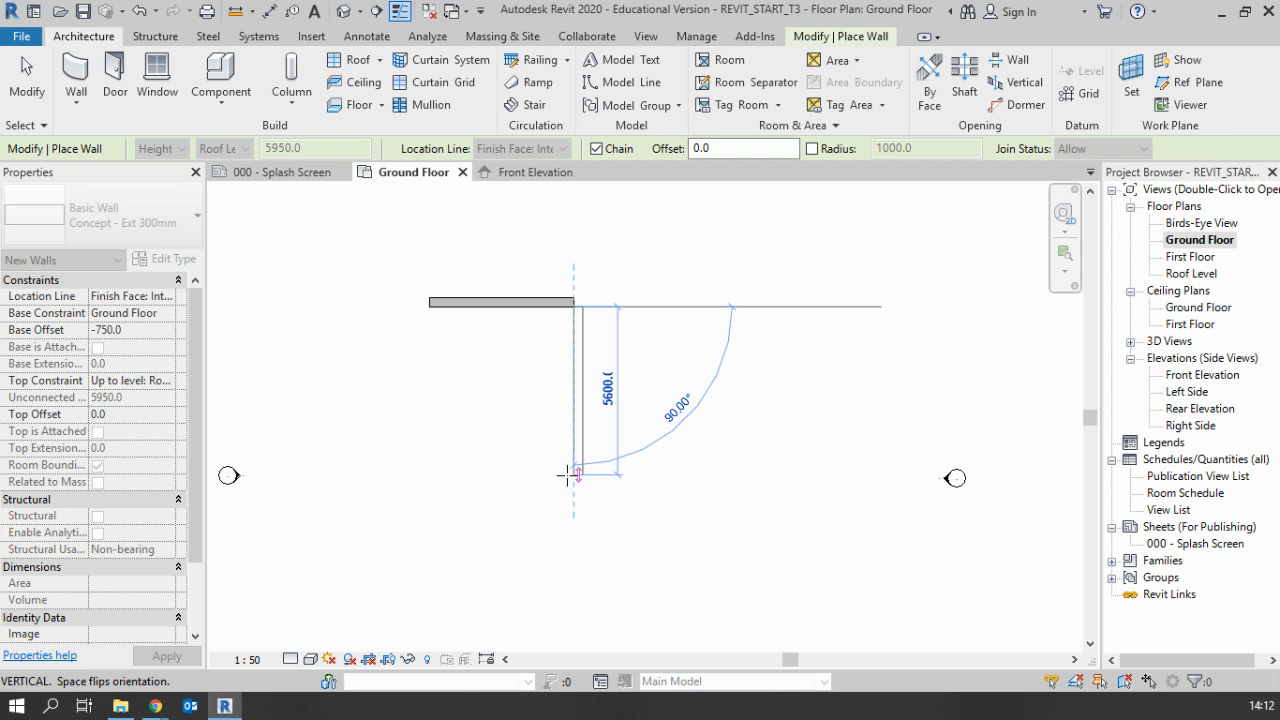
Continue the chain with an 8000 mm wall straight down, then a 4800 mm wall back in line with the first wall's start
type("8000")
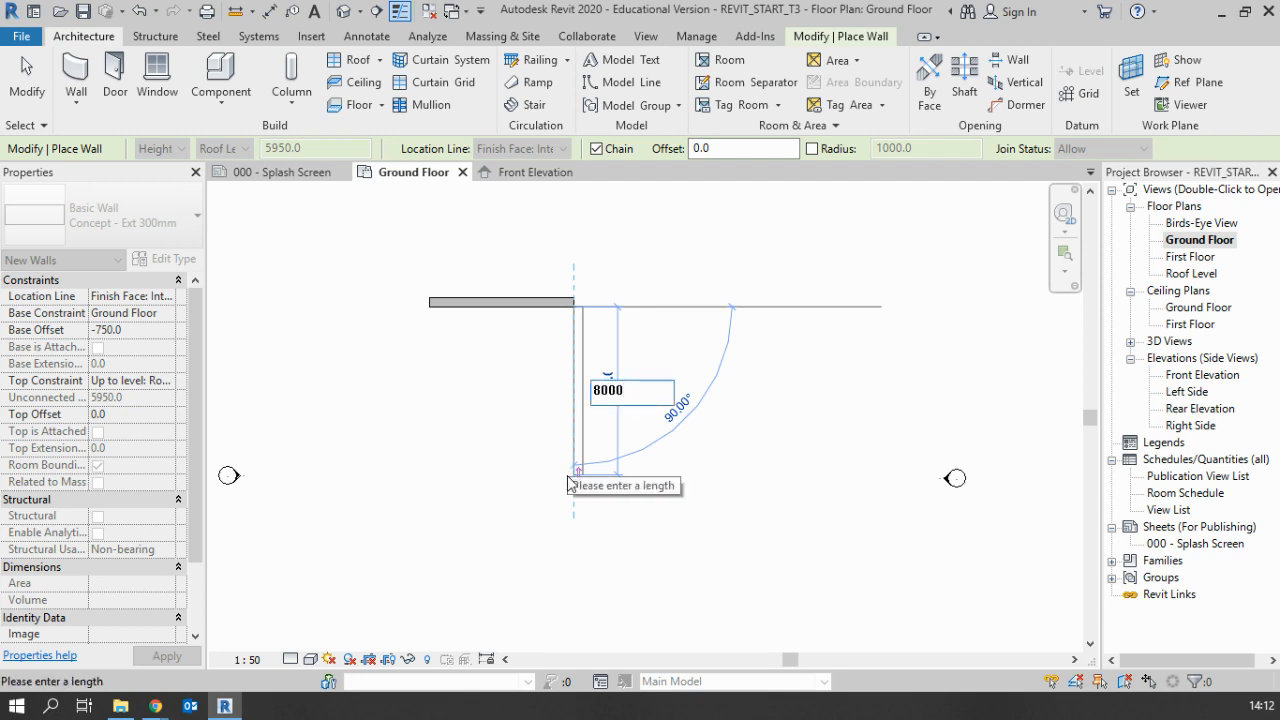
key("Return")
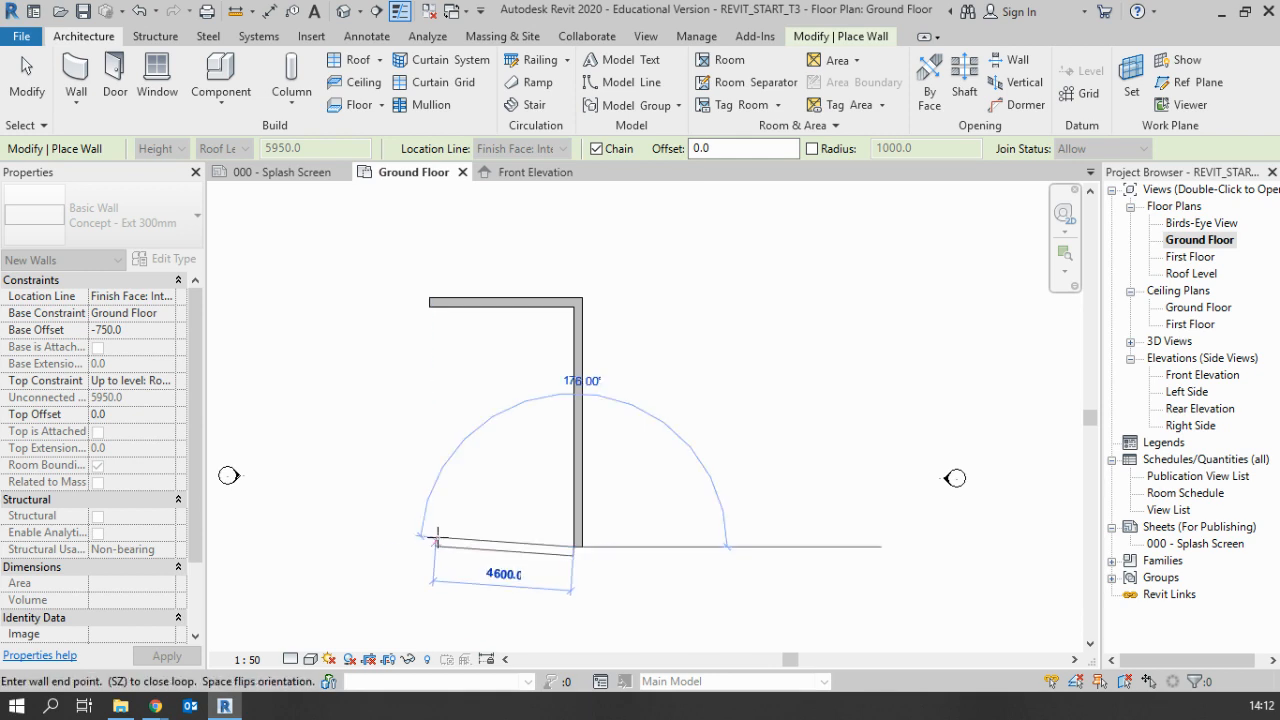
scroll(430, 547, "up", 2)
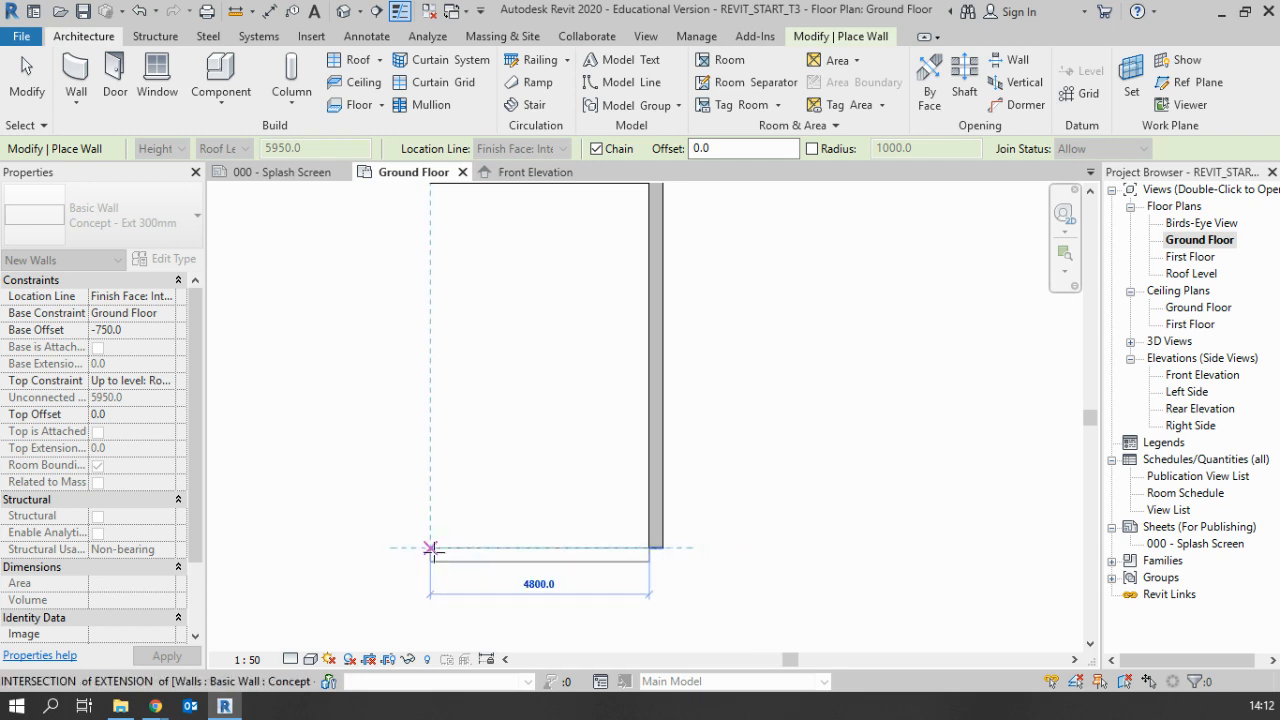
scroll(471, 537, "down", 2)
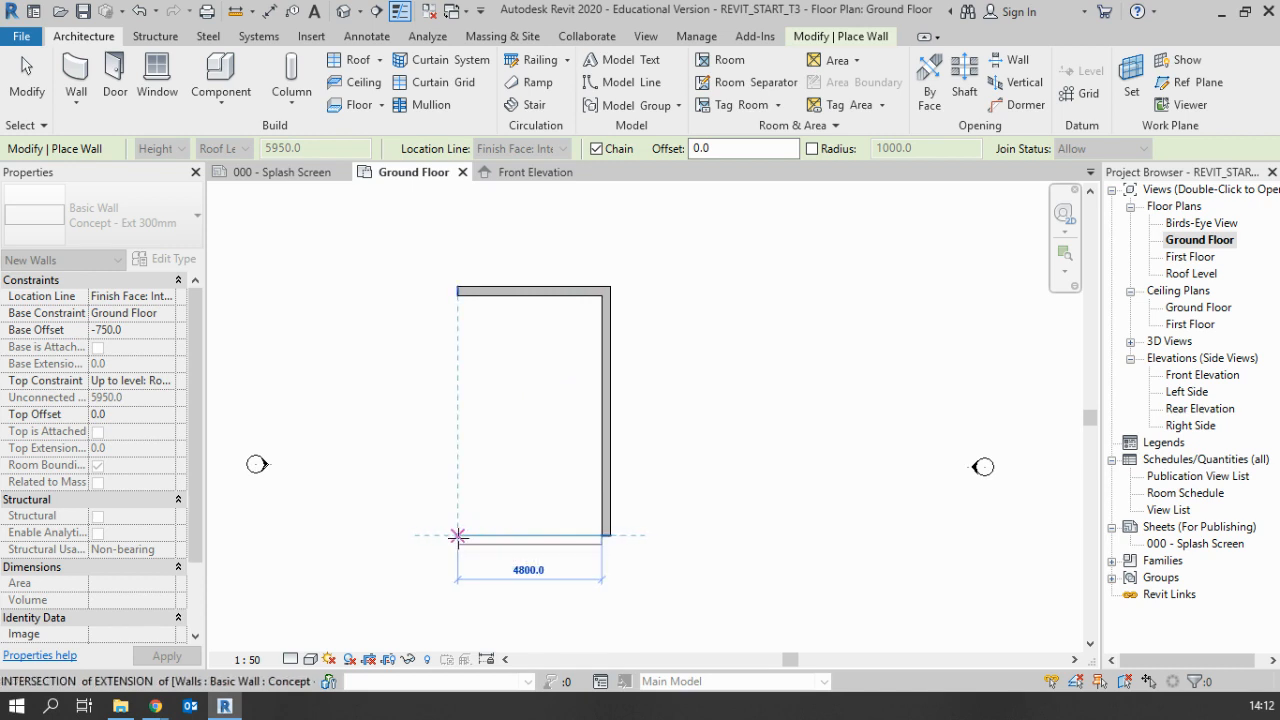
left_click(457, 535)
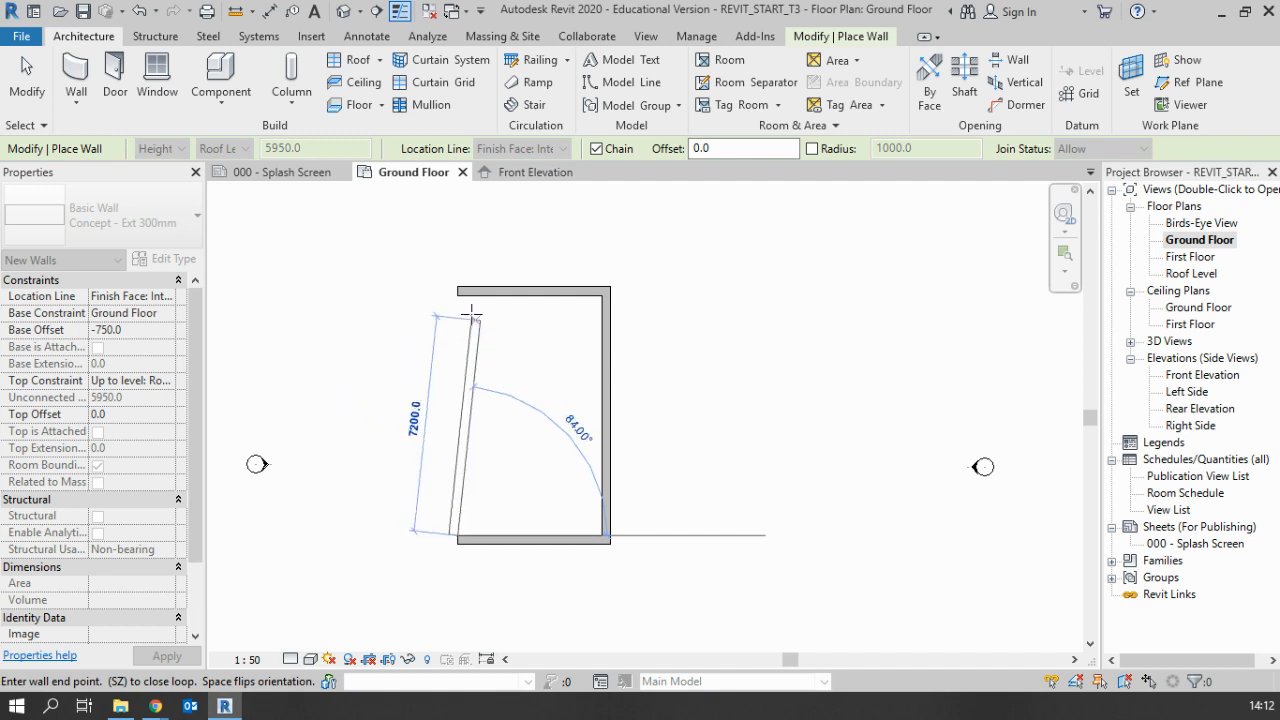
Examine the endpoint, midpoint and extension snaps along the upper horizontal wall for the closing wall's end
scroll(456, 293, "up", 2)
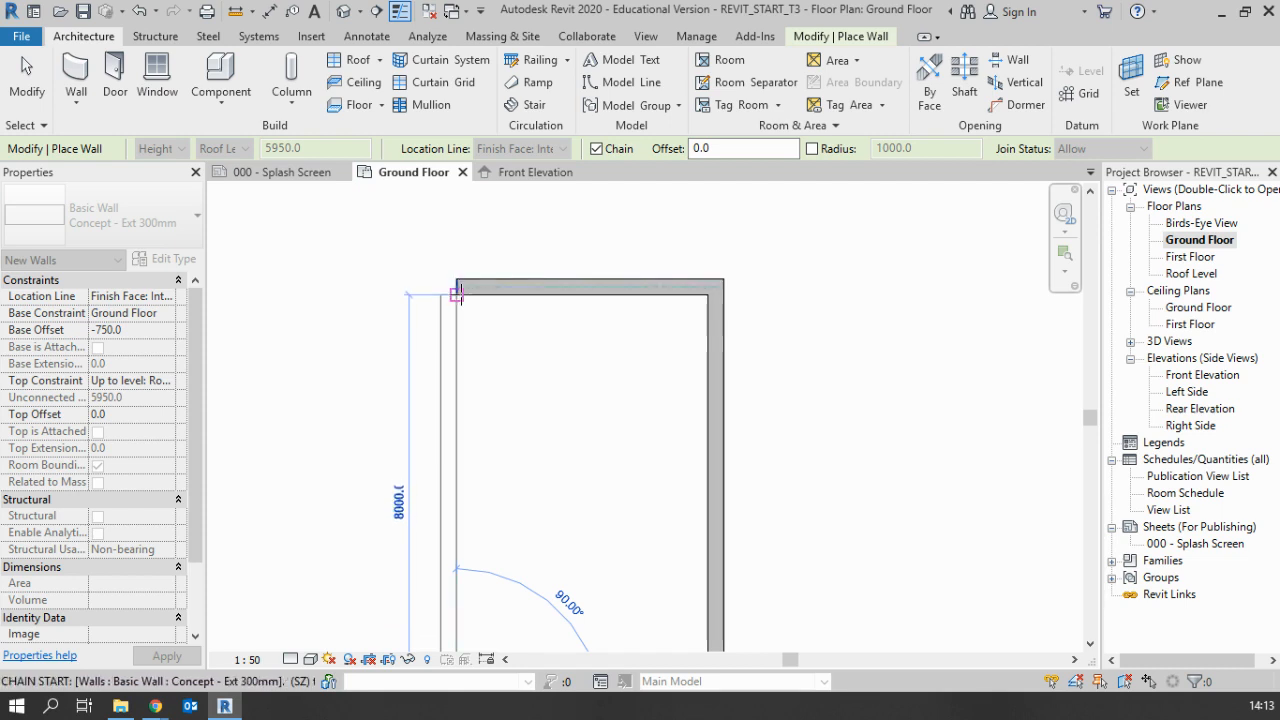
scroll(455, 290, "up", 5)
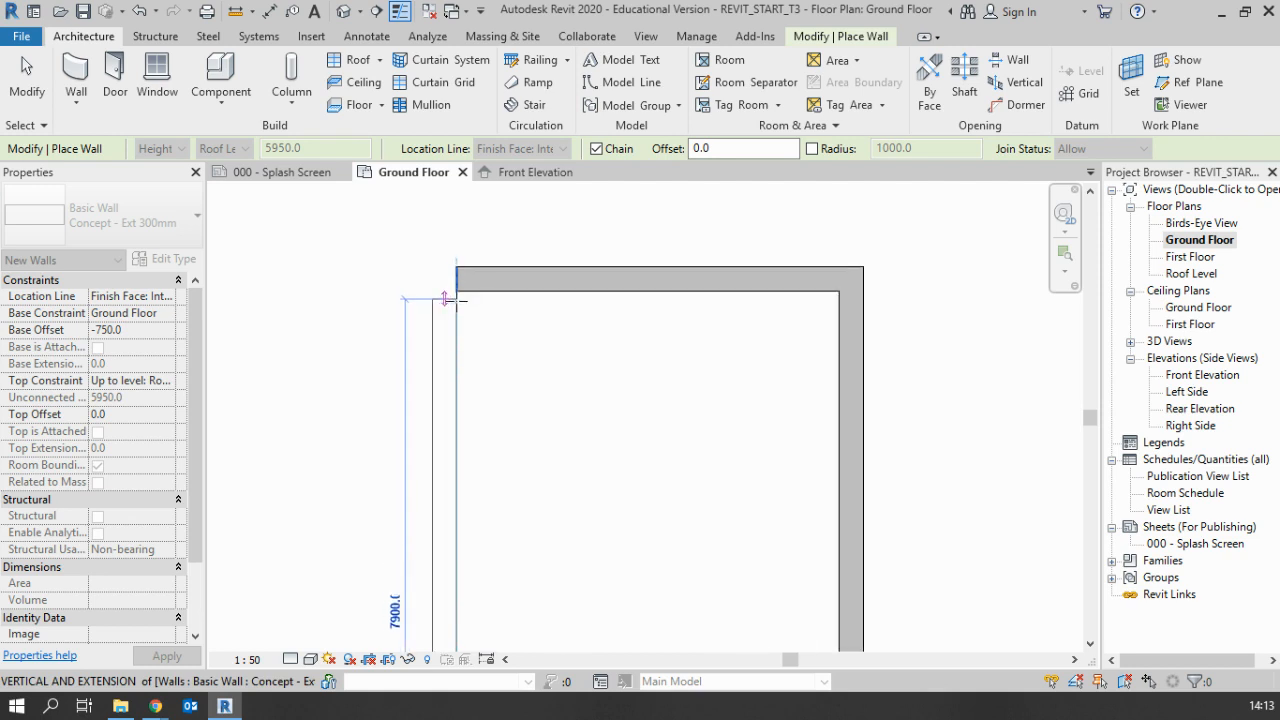
scroll(456, 286, "up", 2)
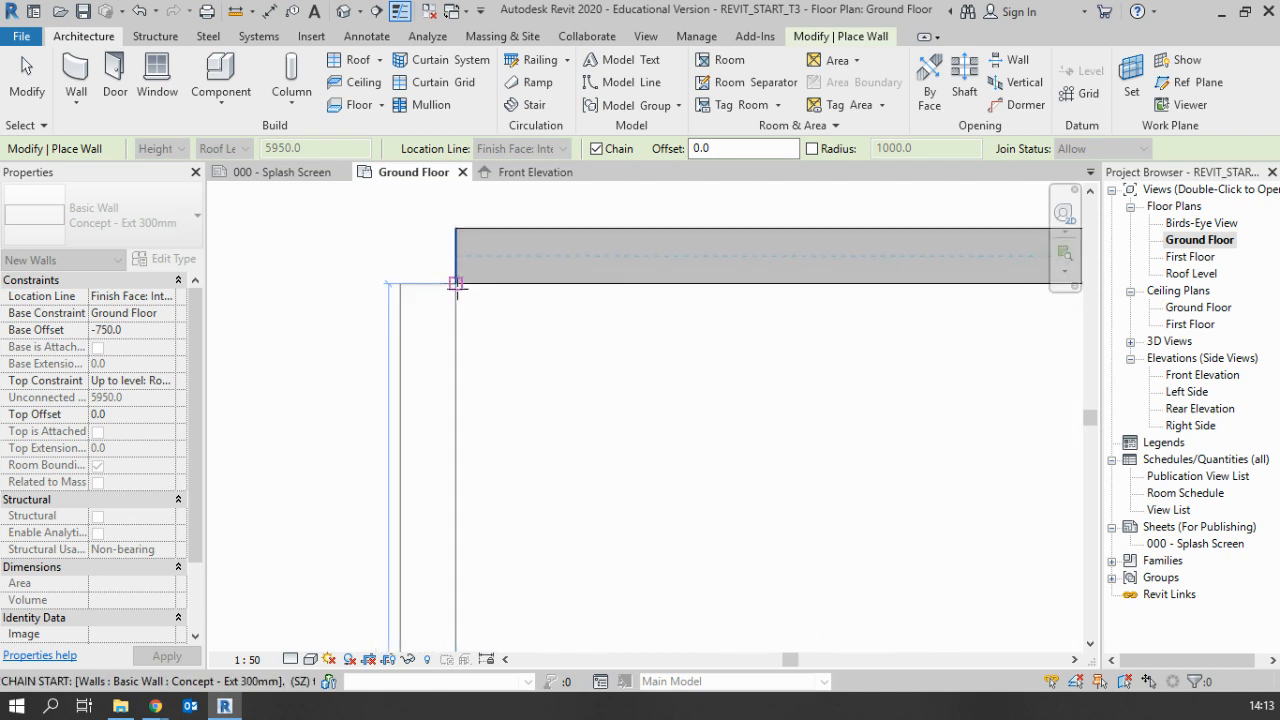
scroll(456, 291, "up", 2)
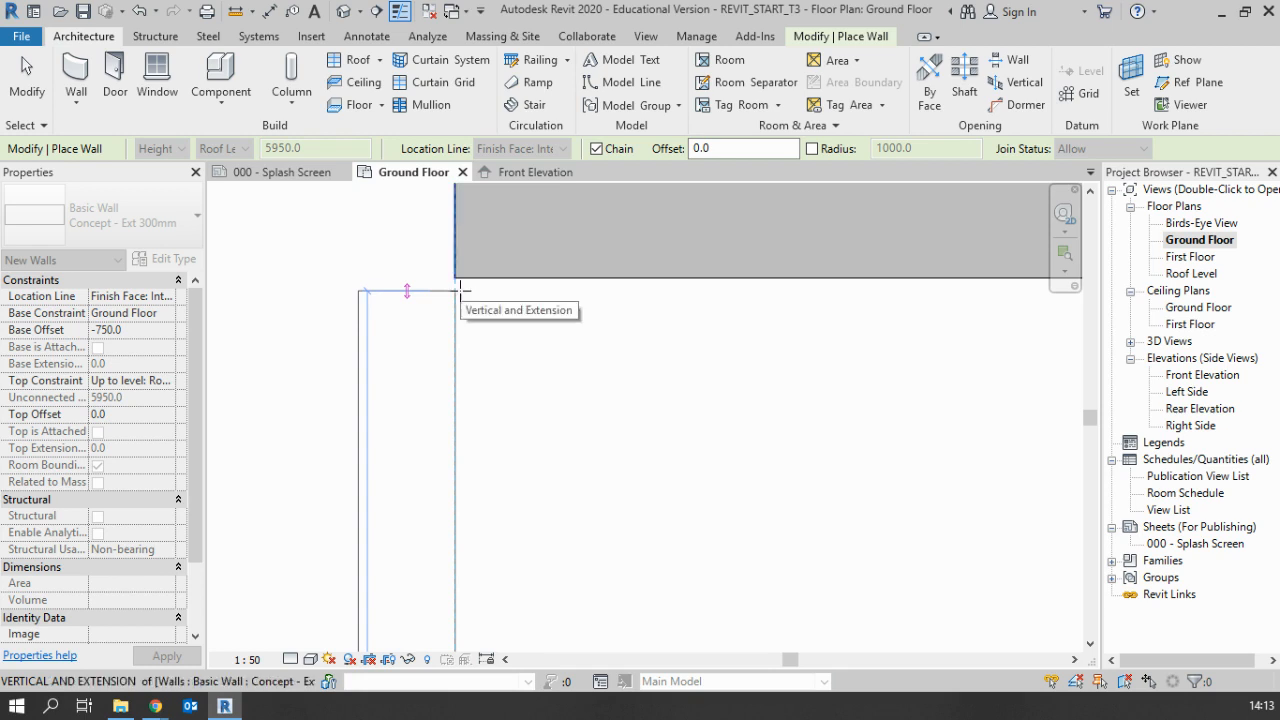
scroll(456, 289, "down", 2)
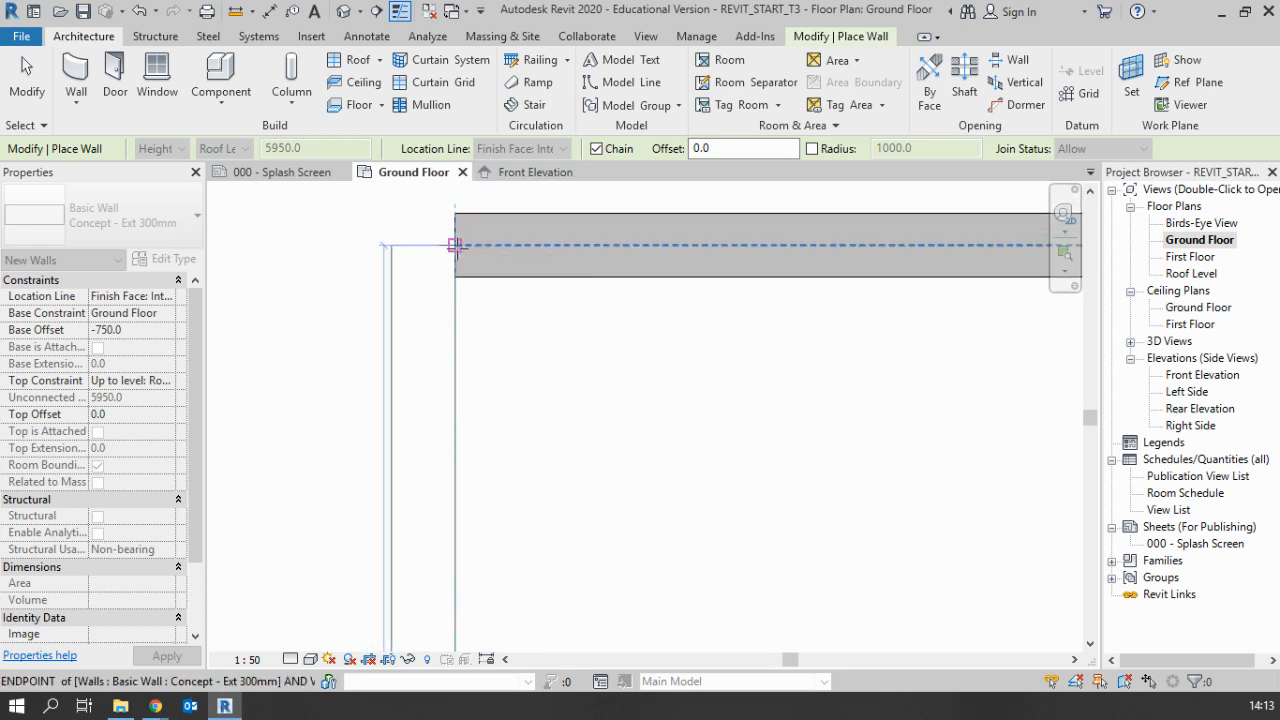
scroll(456, 250, "down", 1)
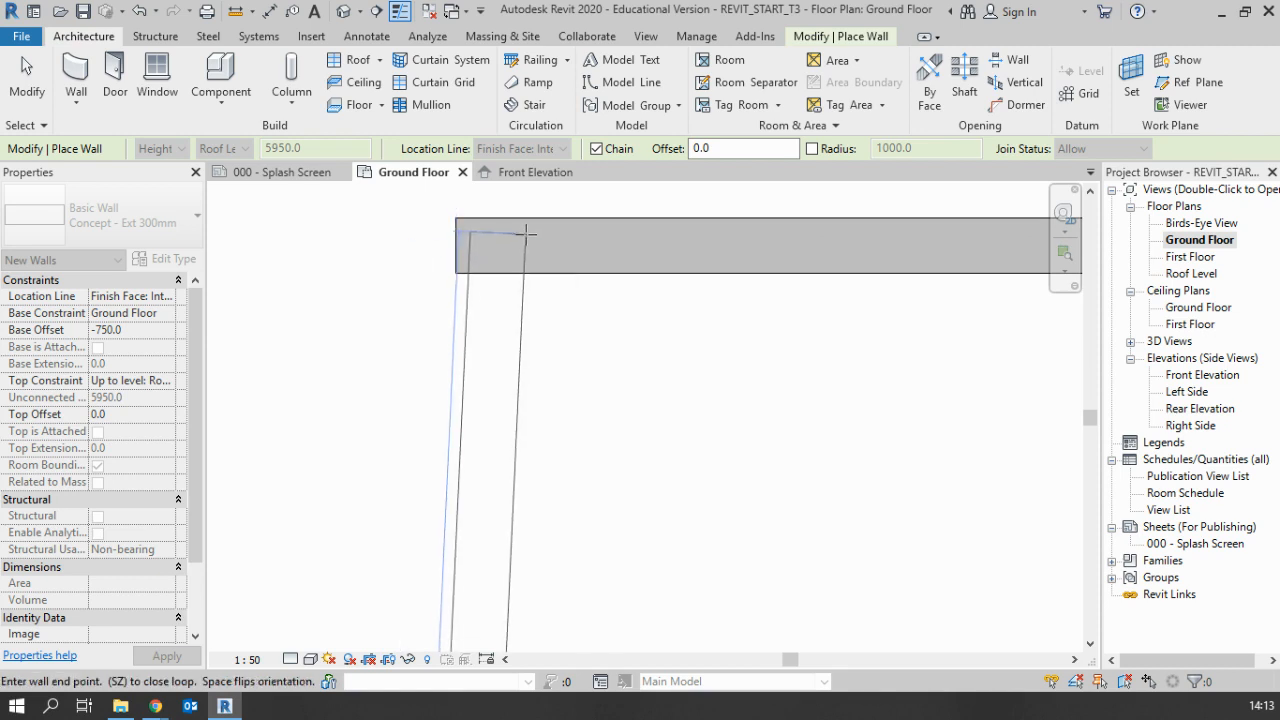
scroll(590, 275, "down", 3)
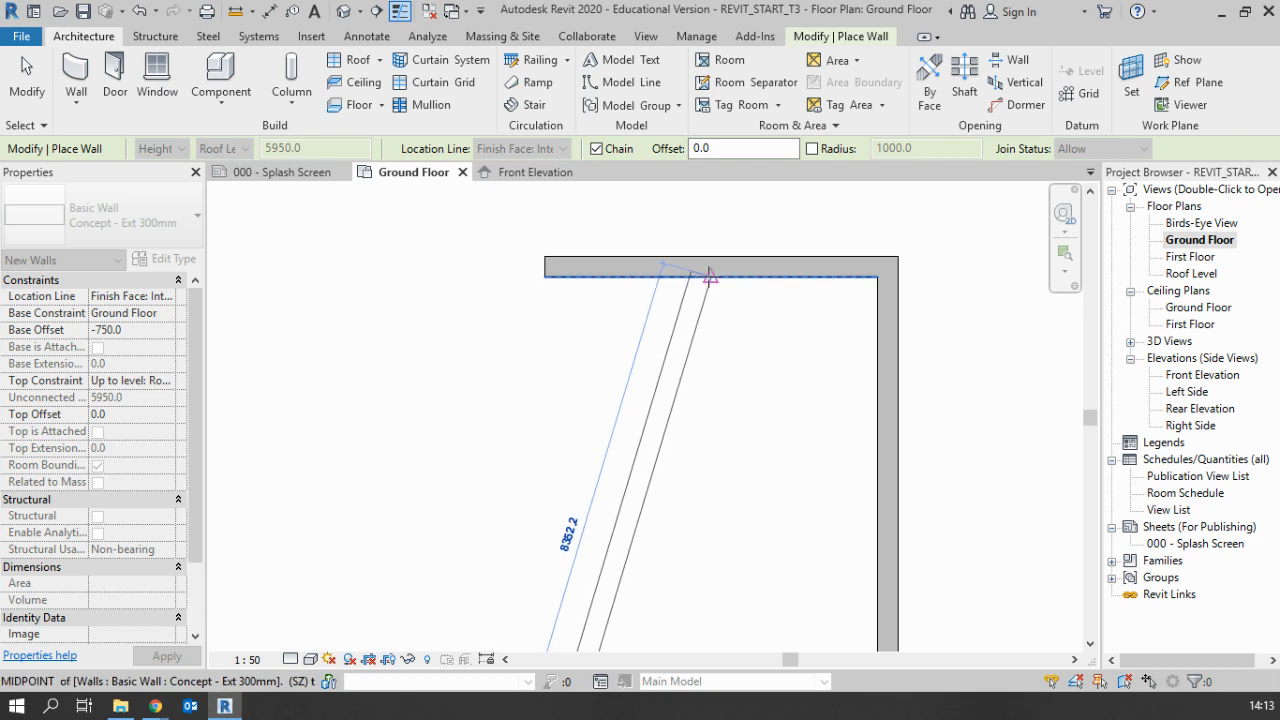
scroll(710, 276, "up", 2)
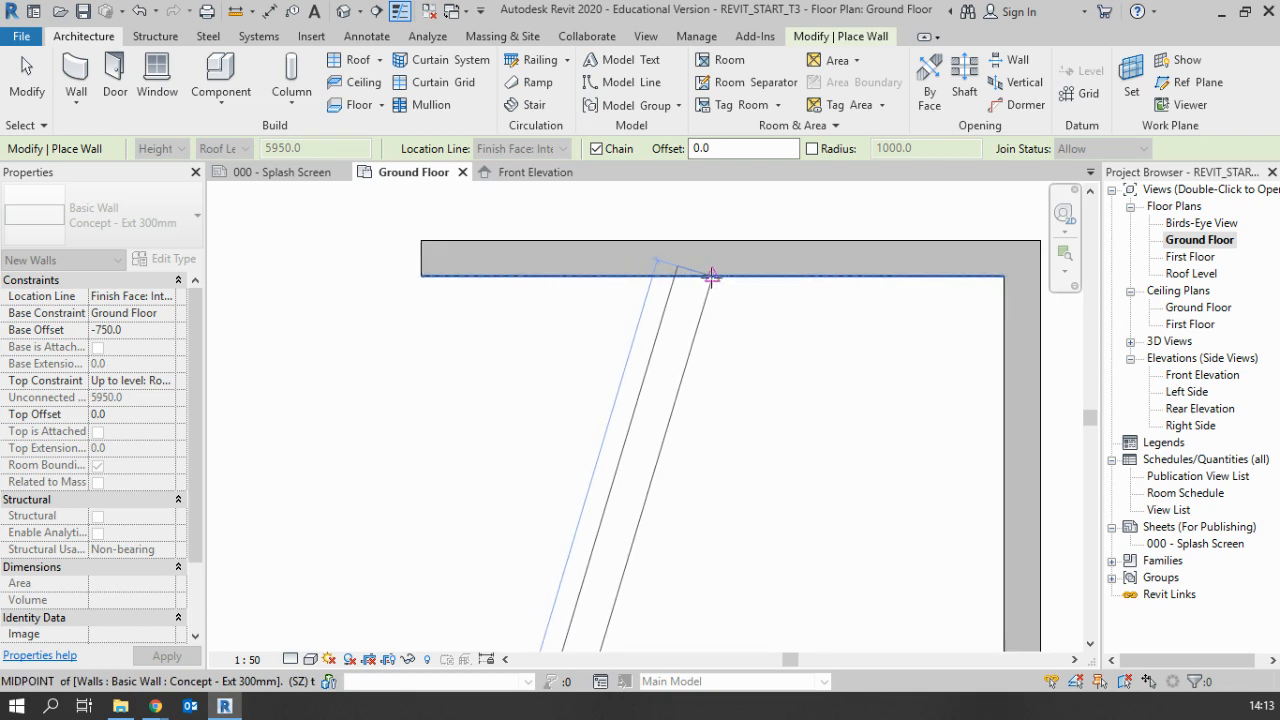
scroll(712, 276, "down", 2)
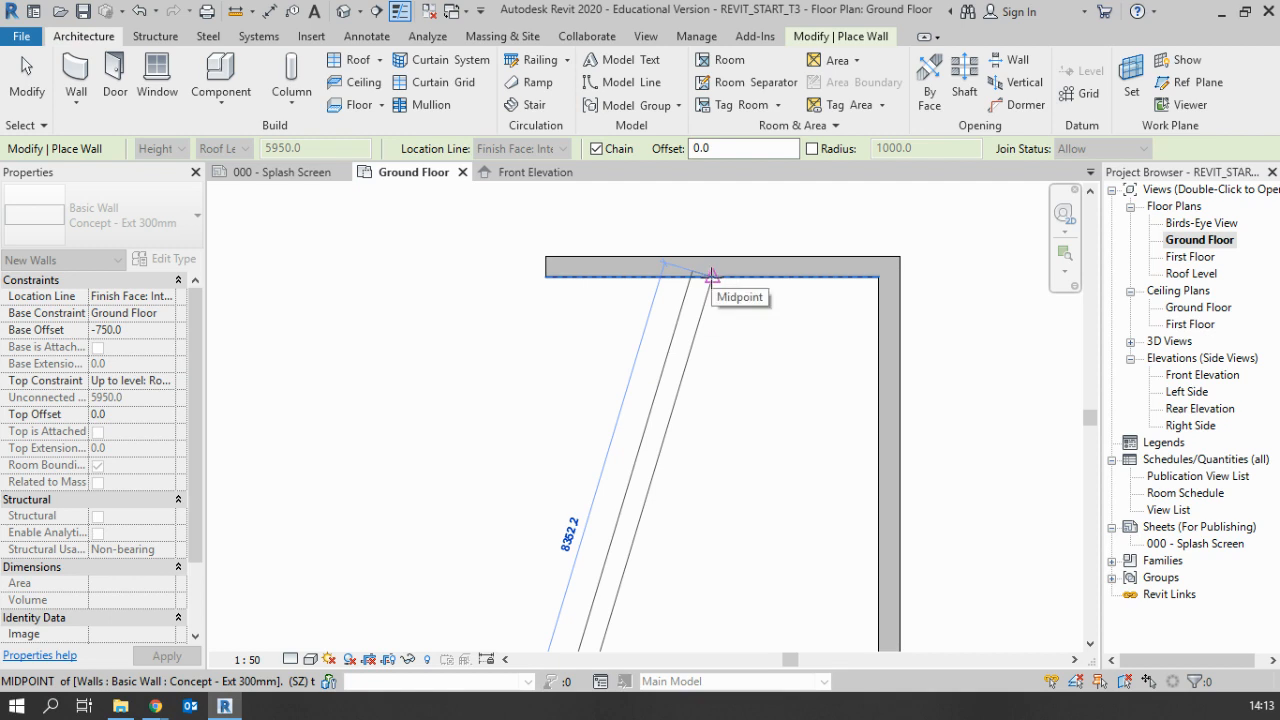
scroll(712, 276, "down", 2)
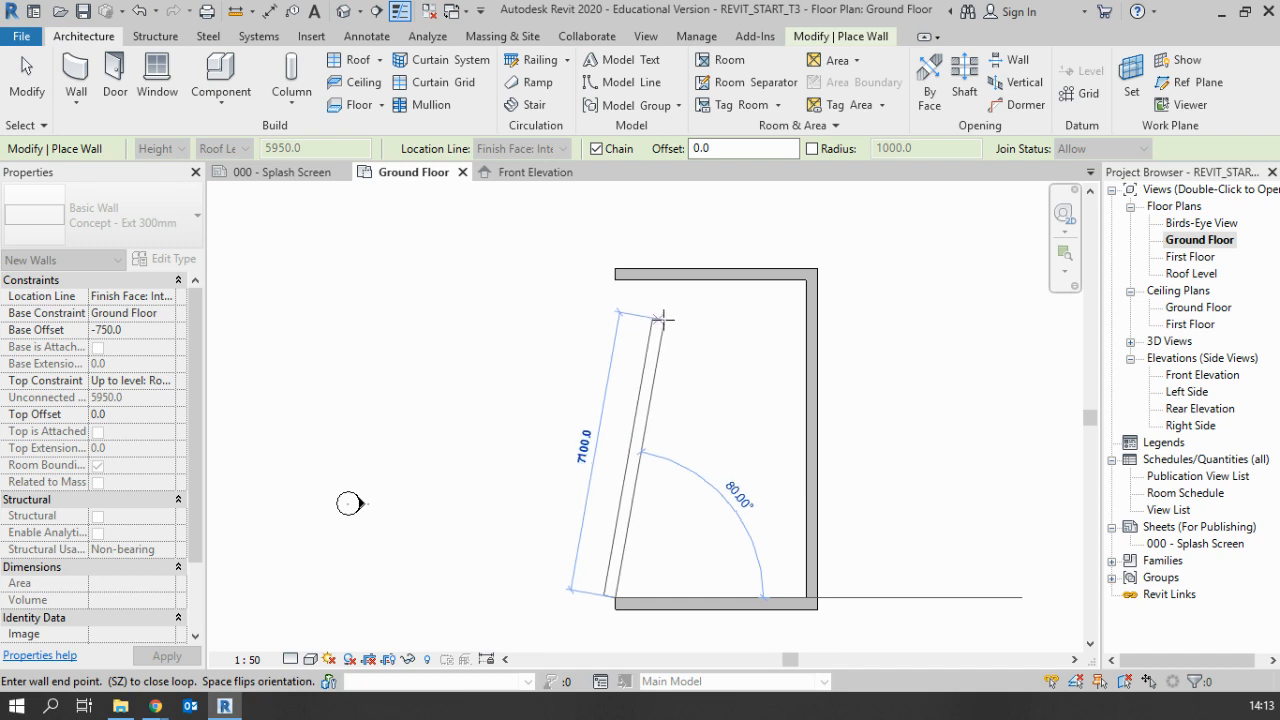
Try to draw the closing wall as a slanted 7000 mm segment at about 80 degrees, and undo it
type("7000")
key("Return")
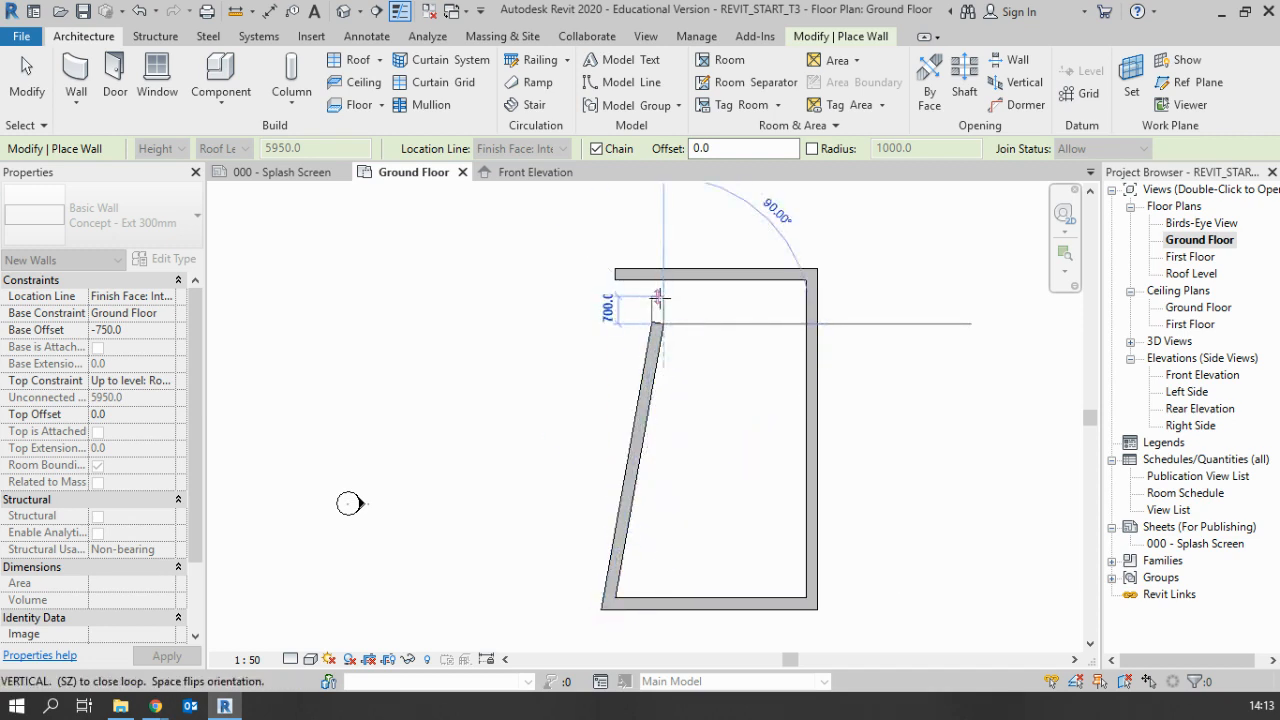
key("Escape")
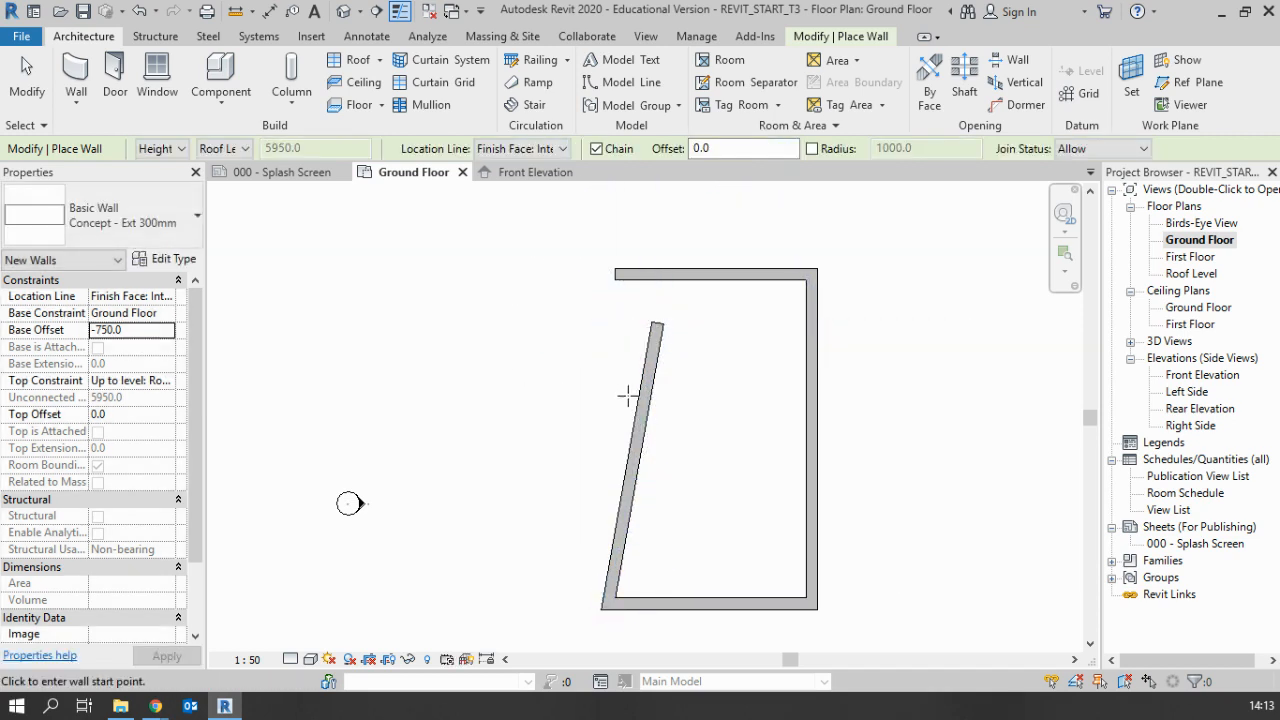
key("ctrl+z")
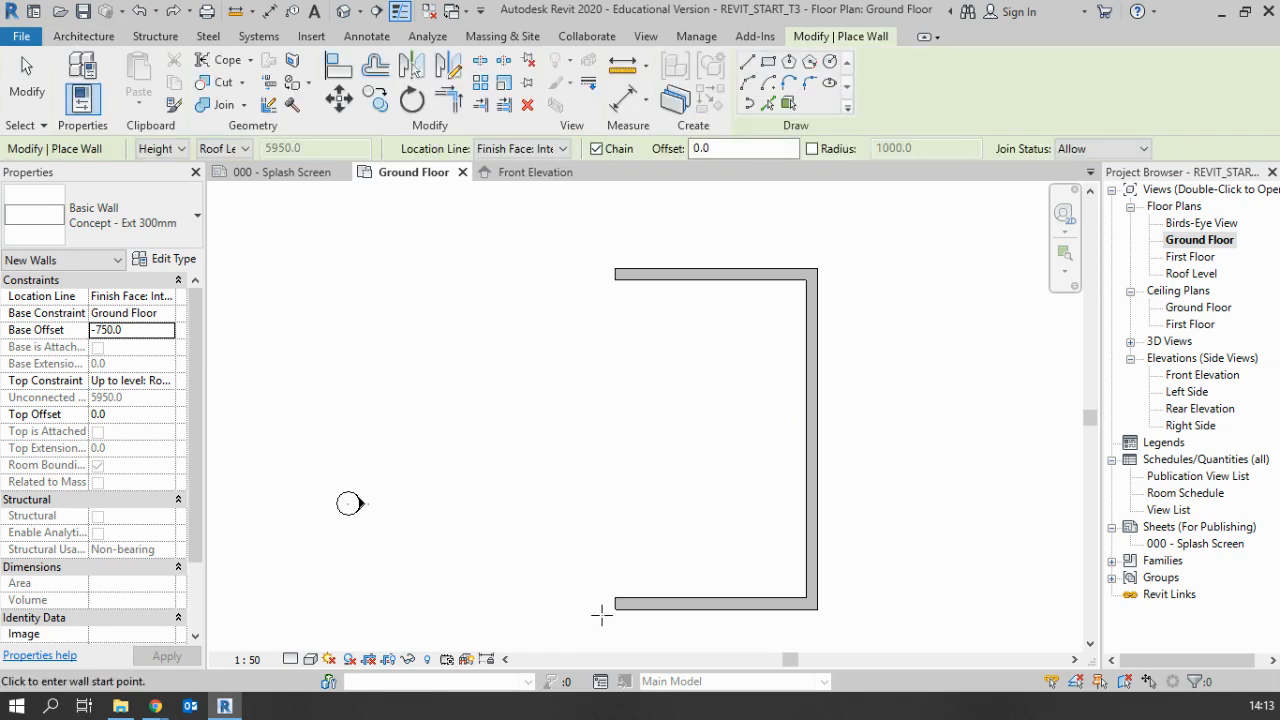
Close the outline with an 8000 mm vertical wall from the lower wall's open inner corner to the upper wall's endpoint, ending the wall command
left_click(614, 598)
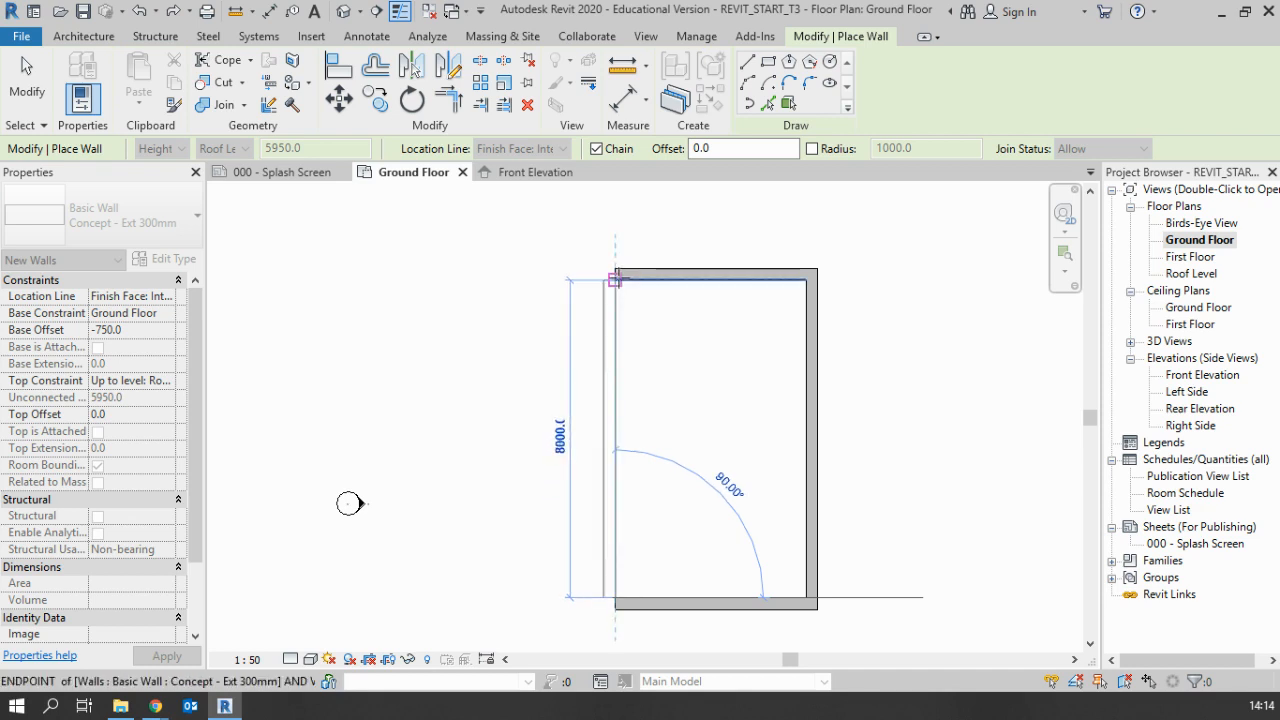
left_click(615, 279)
key("Escape")
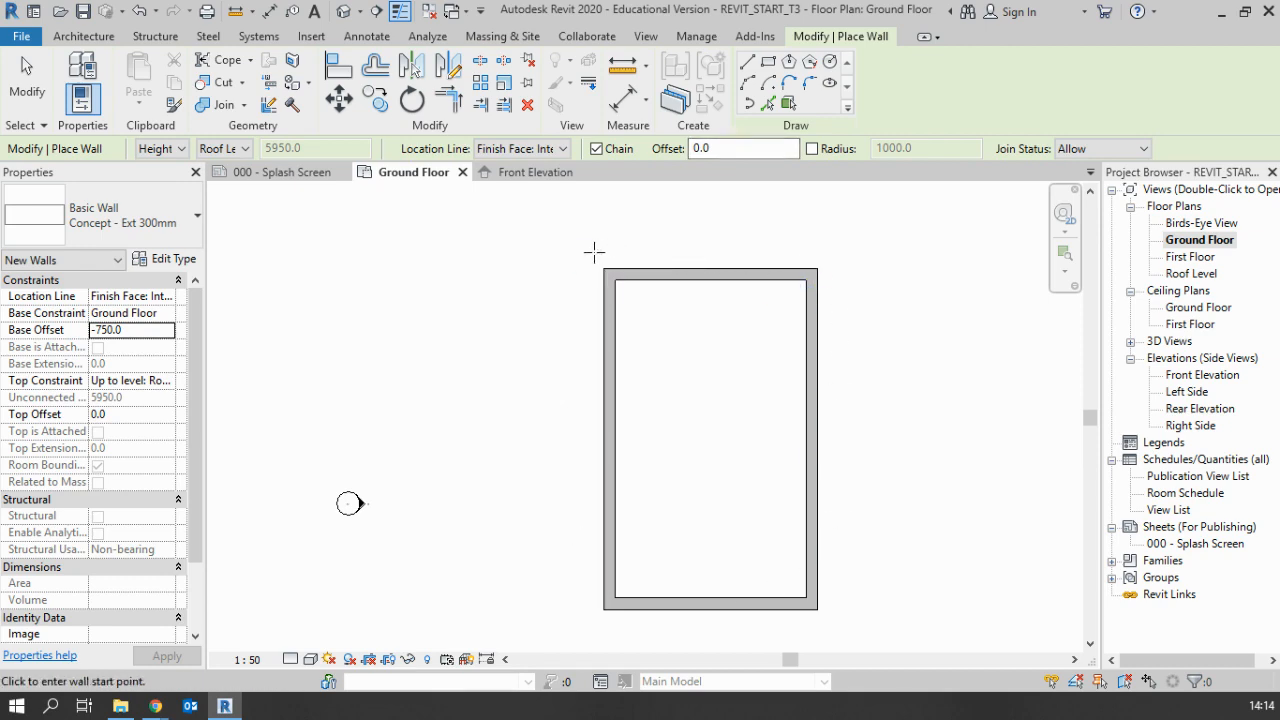
key("Escape")
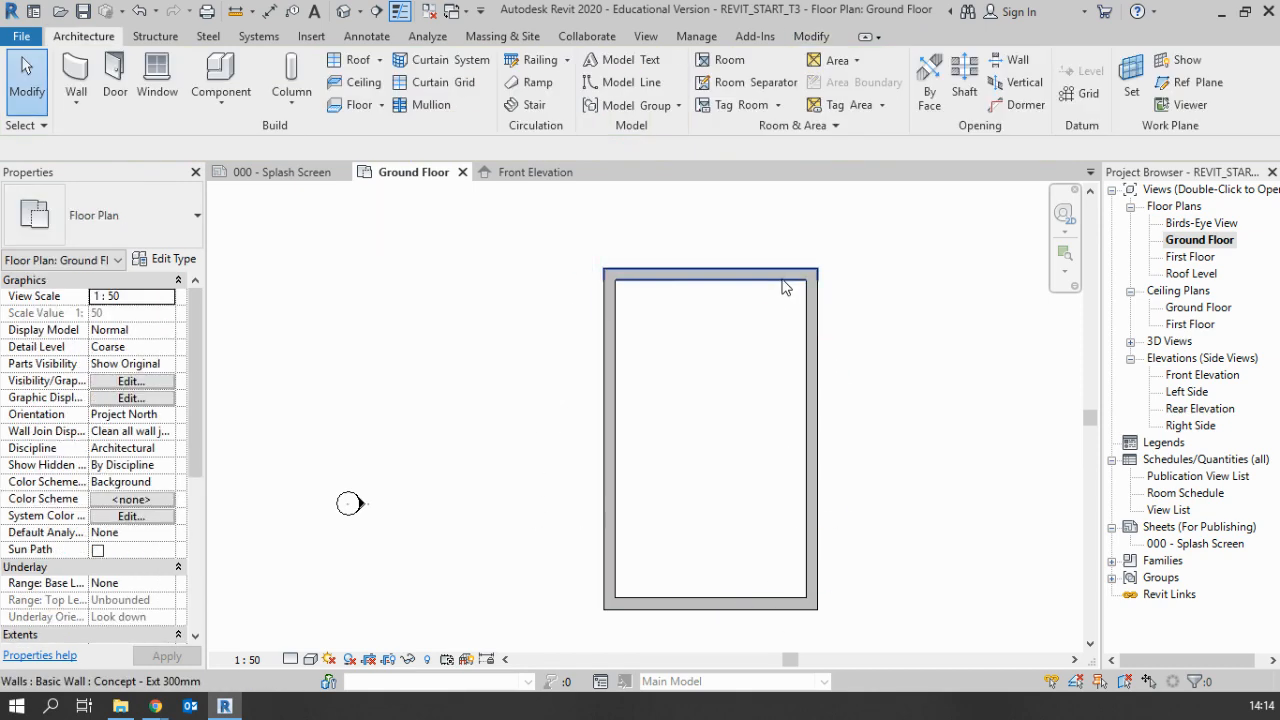
Set the upper horizontal wall's distance from the lower wall to 5000 mm, and return it to 8000 mm
left_click(783, 284)
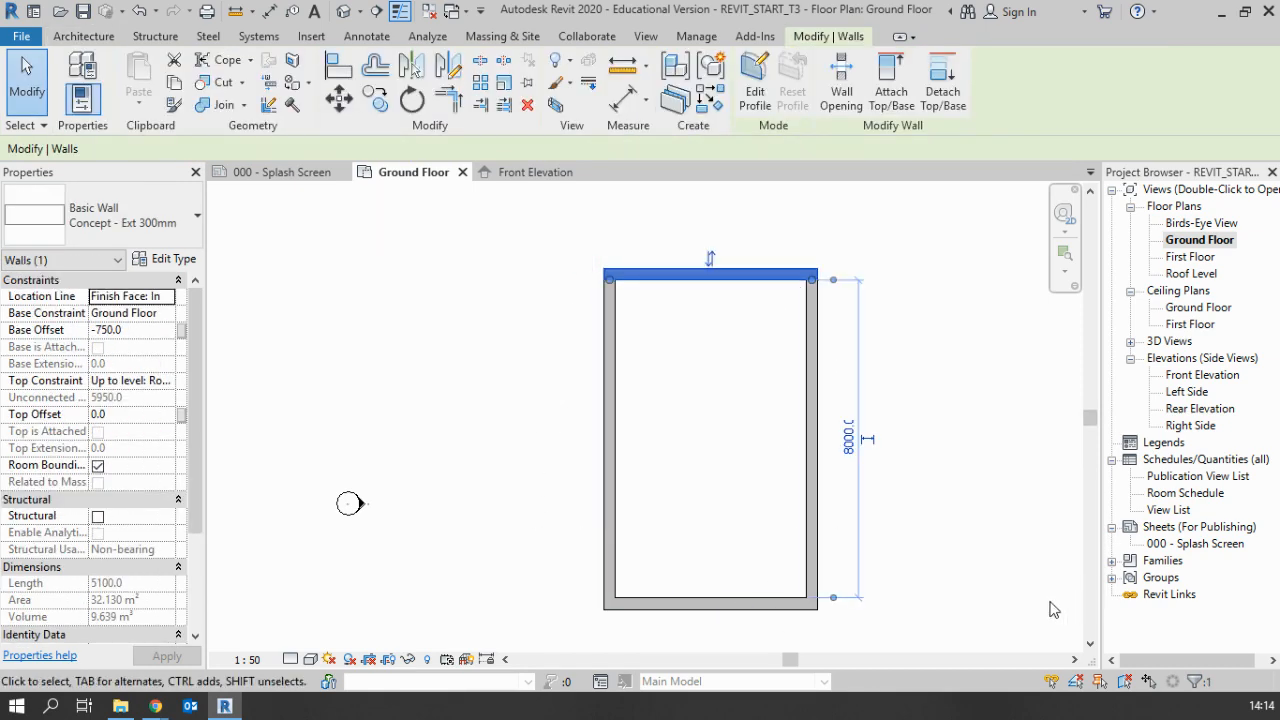
key("Escape")
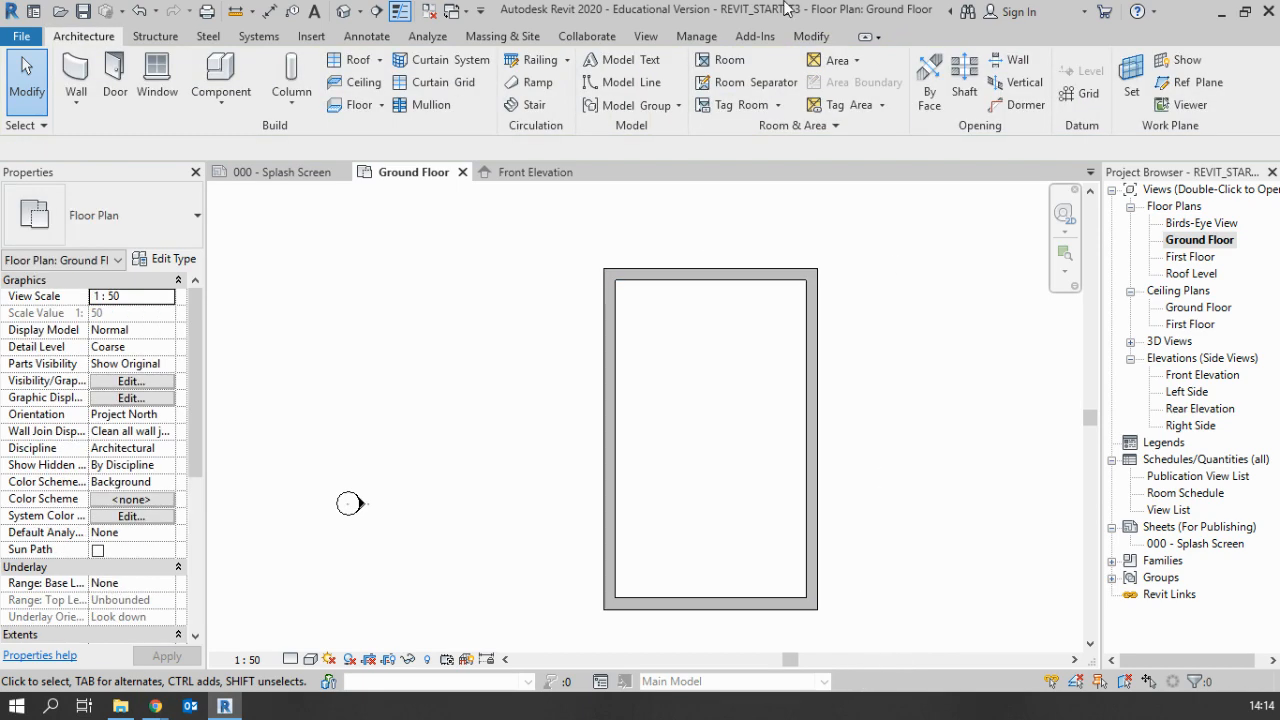
left_click(723, 285)
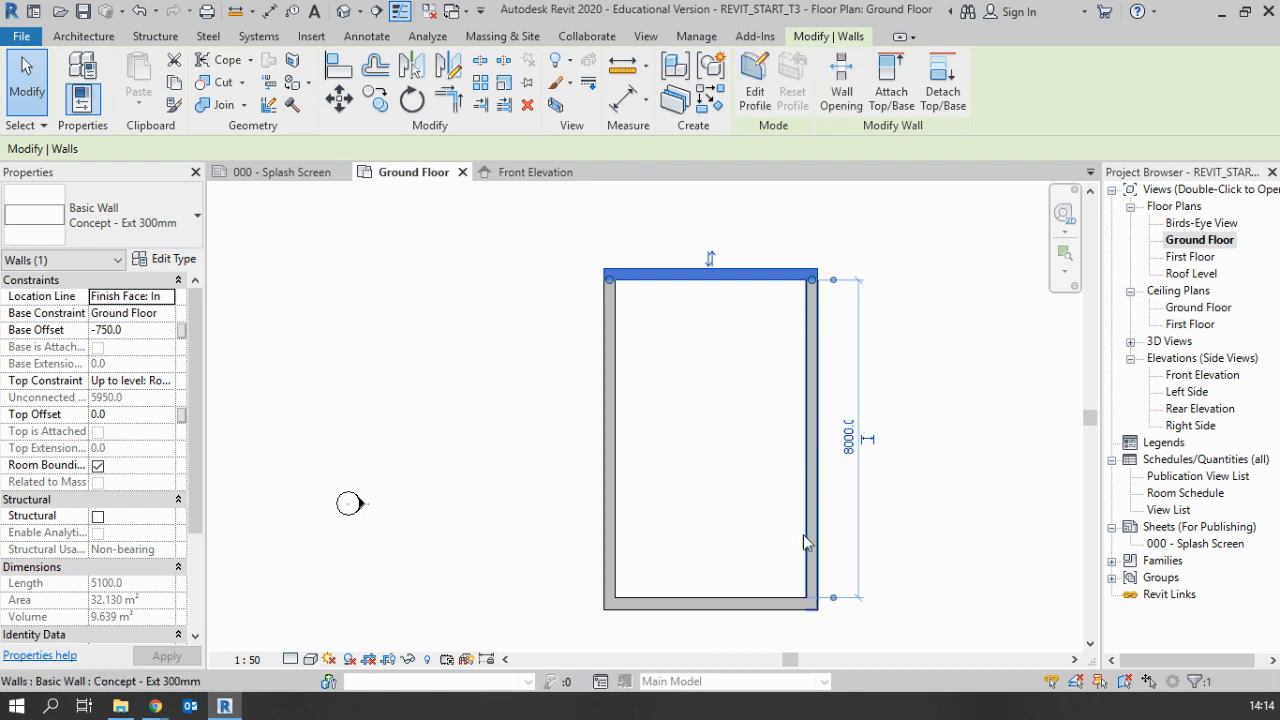
left_click(851, 440)
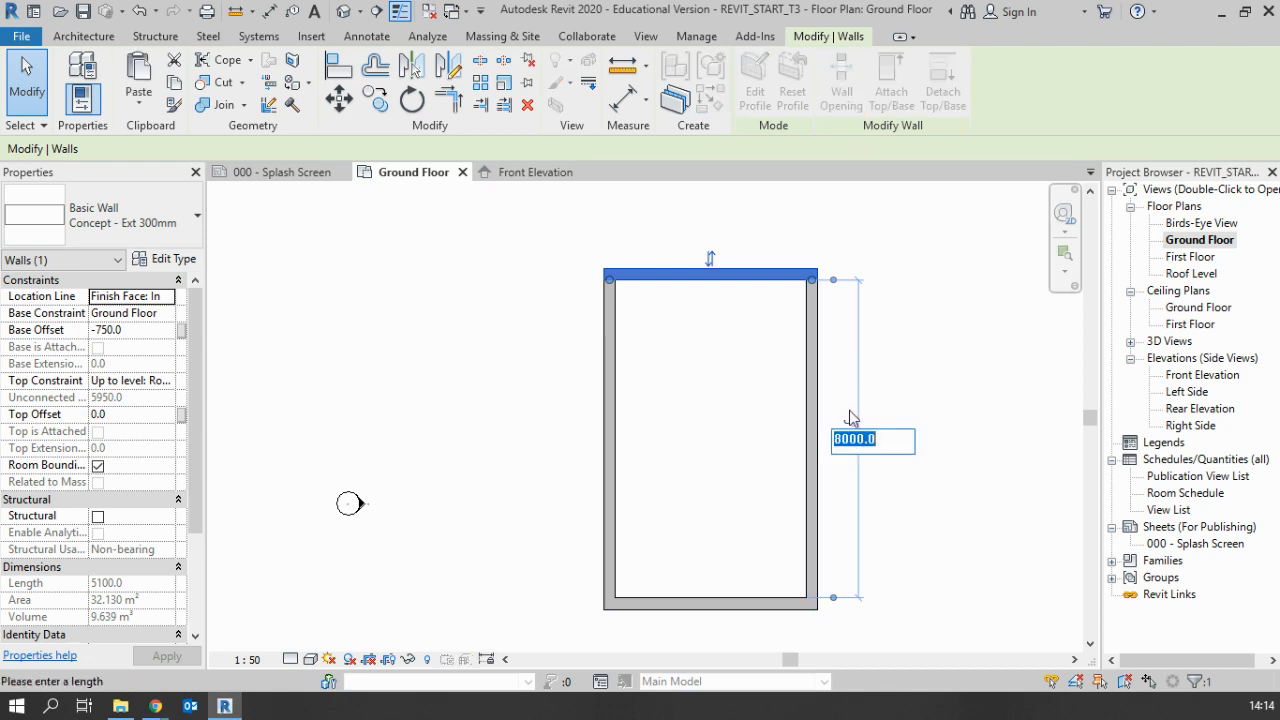
type("5000")
key("Return")
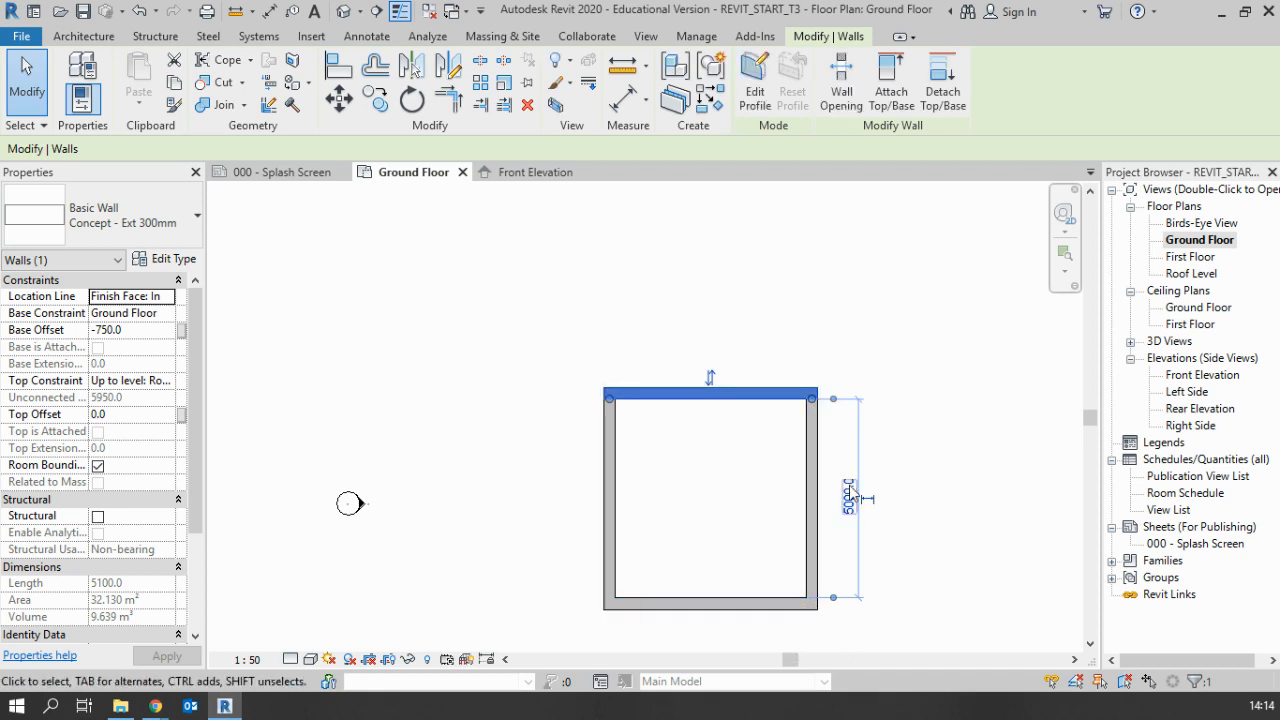
left_click(849, 495)
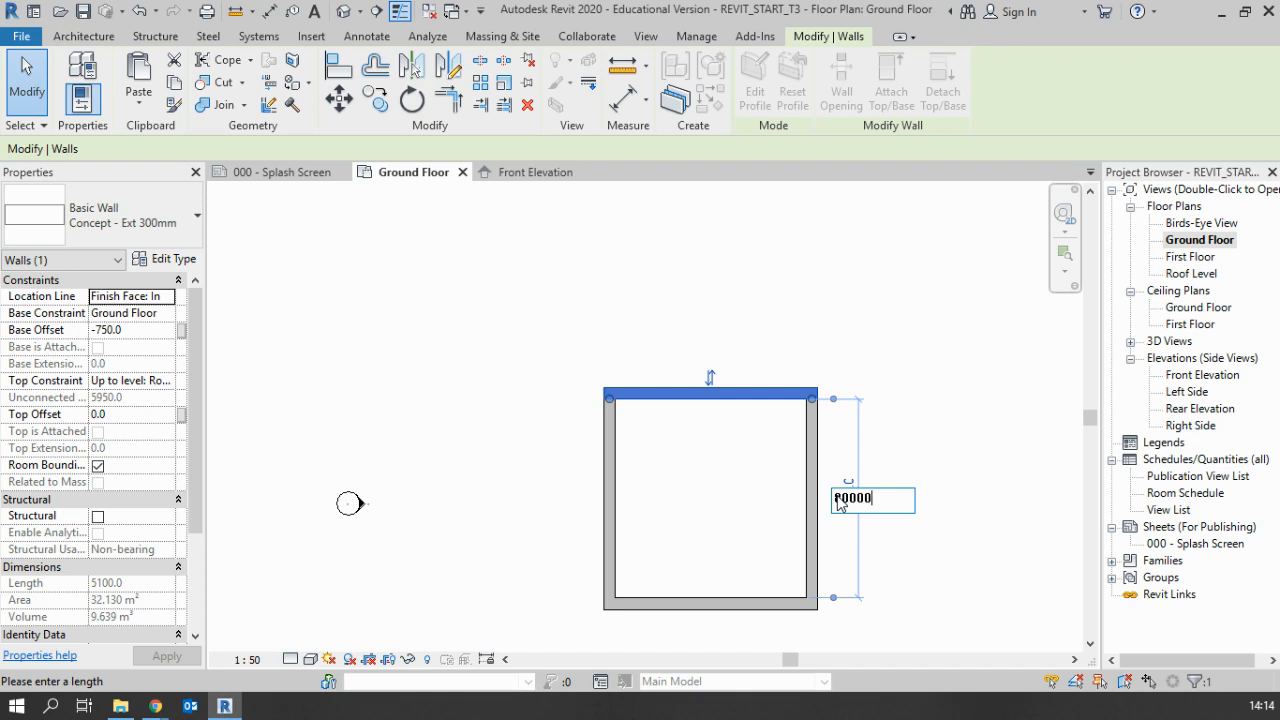
type("8000")
key("Return")
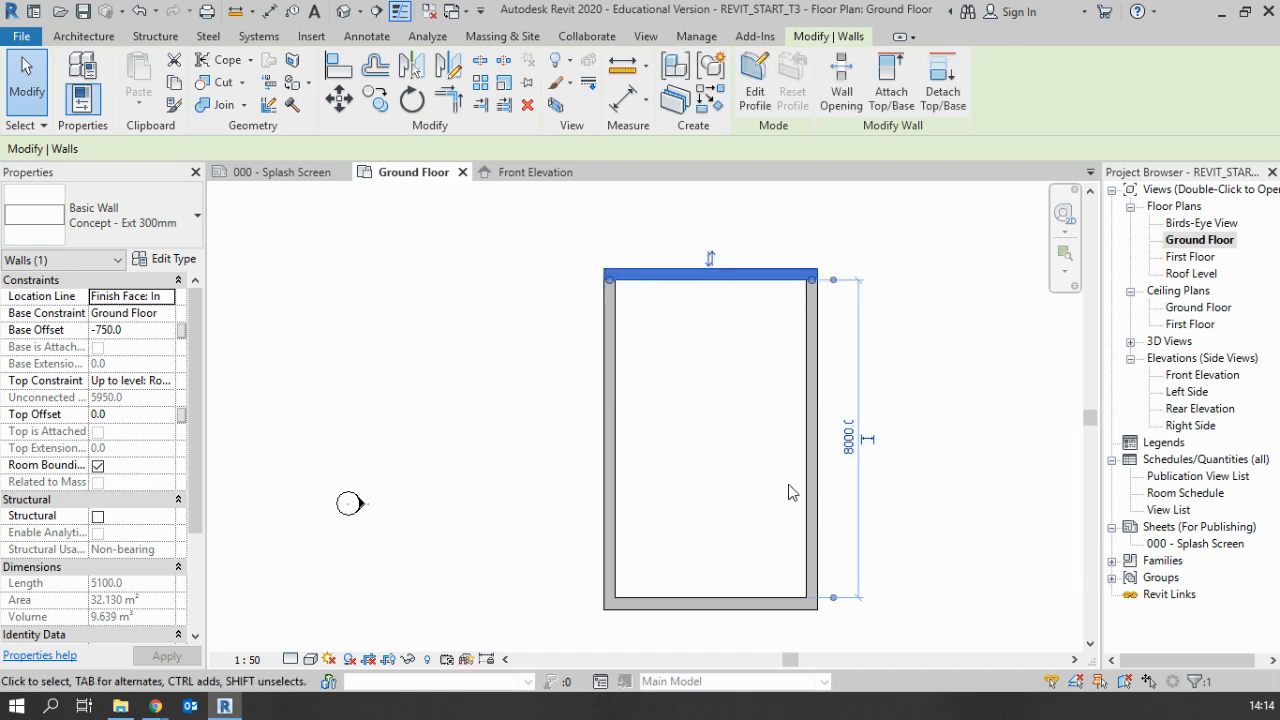
Repeat the upper wall's distance change with values in metres, setting 5 m and returning to 8 m
left_click(849, 450)
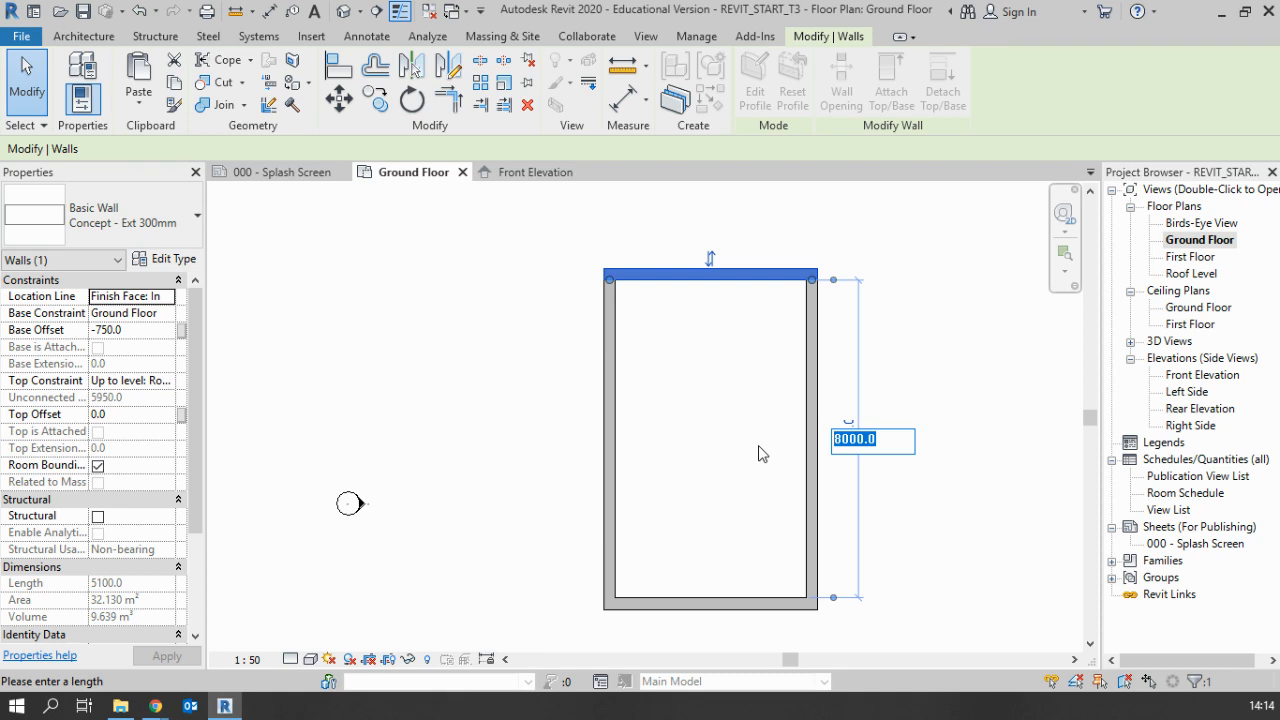
type("5m")
key("Return")
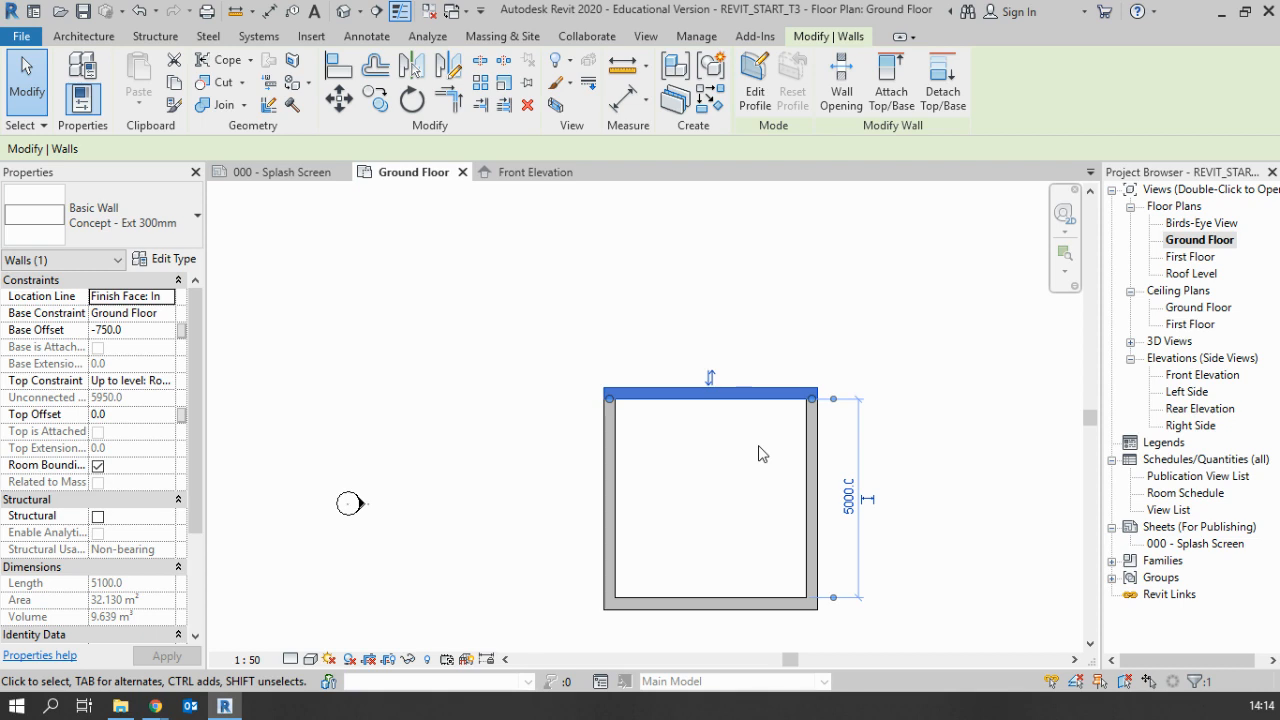
left_click(847, 505)
type("8m")
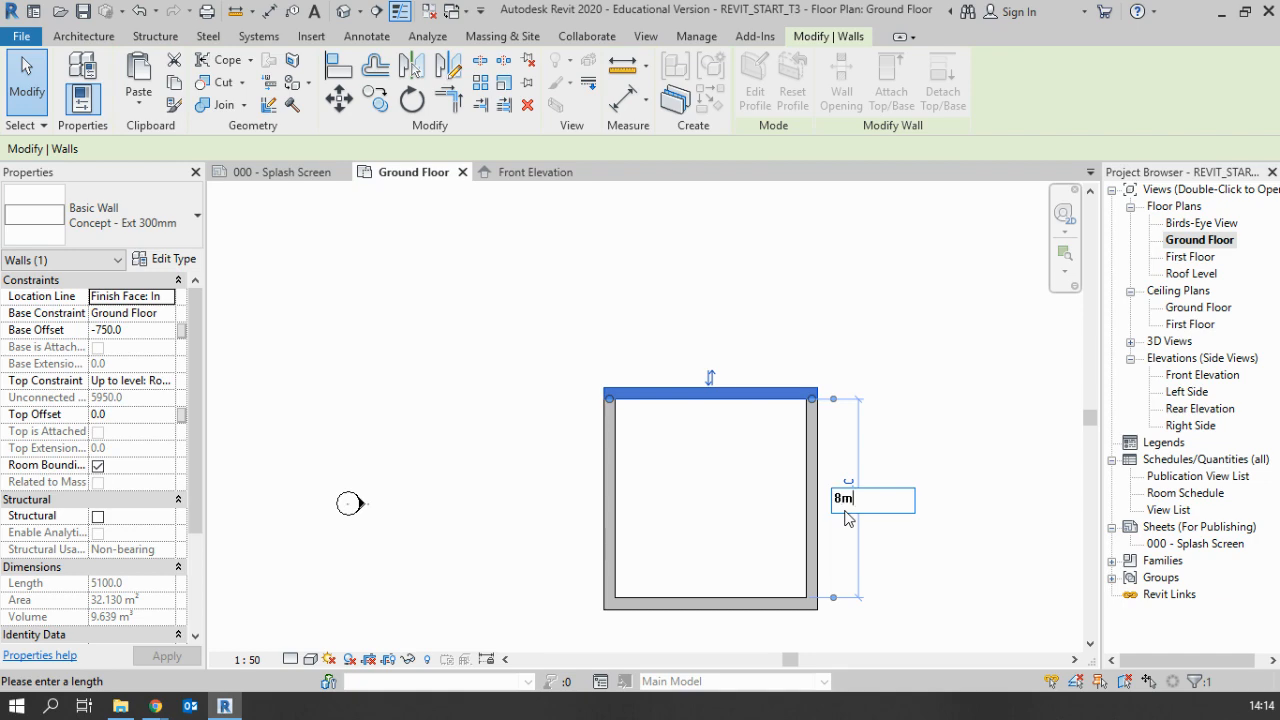
key("Return")
key("Escape")
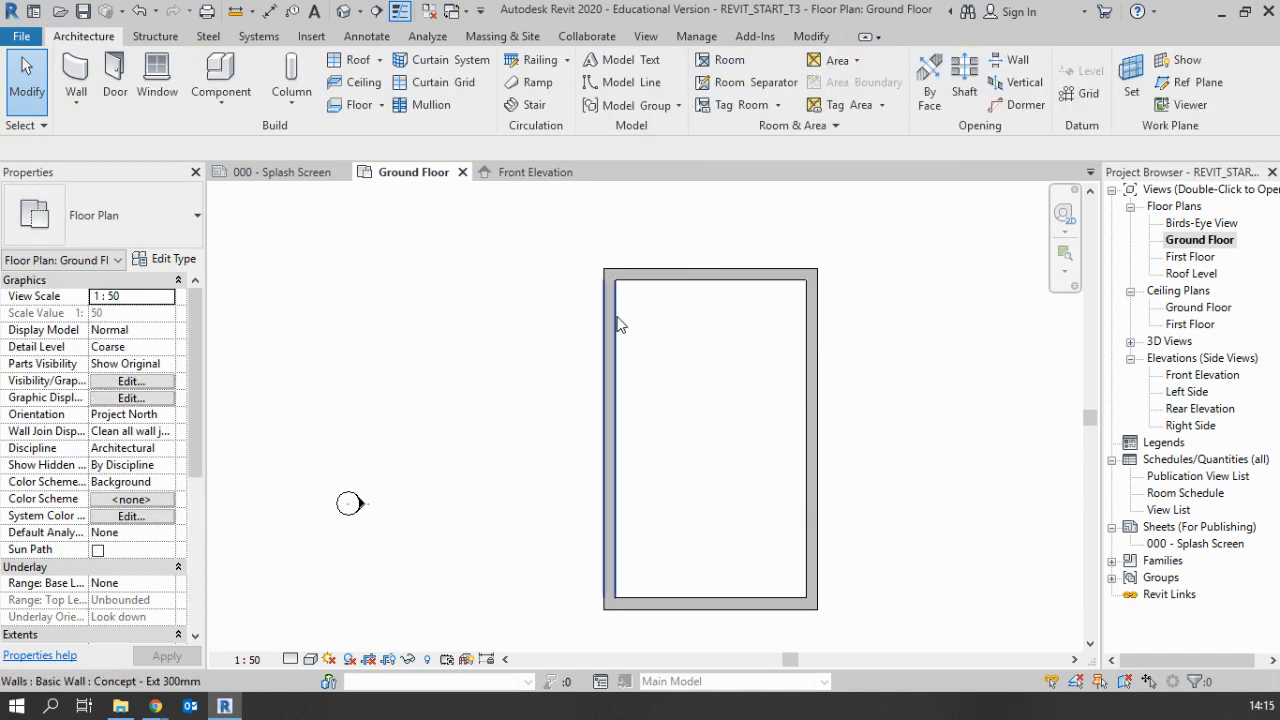
Check the internal width on the PDF house plan and set the left-hand vertical wall's distance from the opposite wall to 4850 mm
left_click(612, 320)
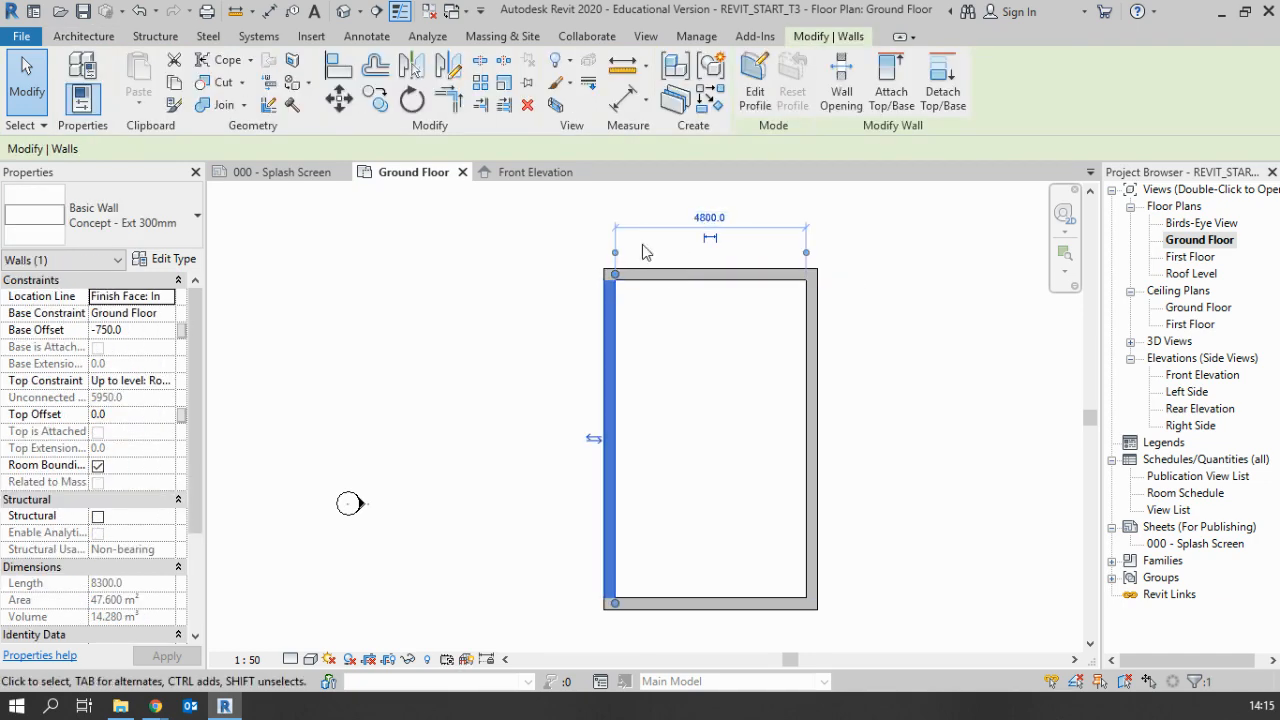
scroll(617, 258, "up", 1)
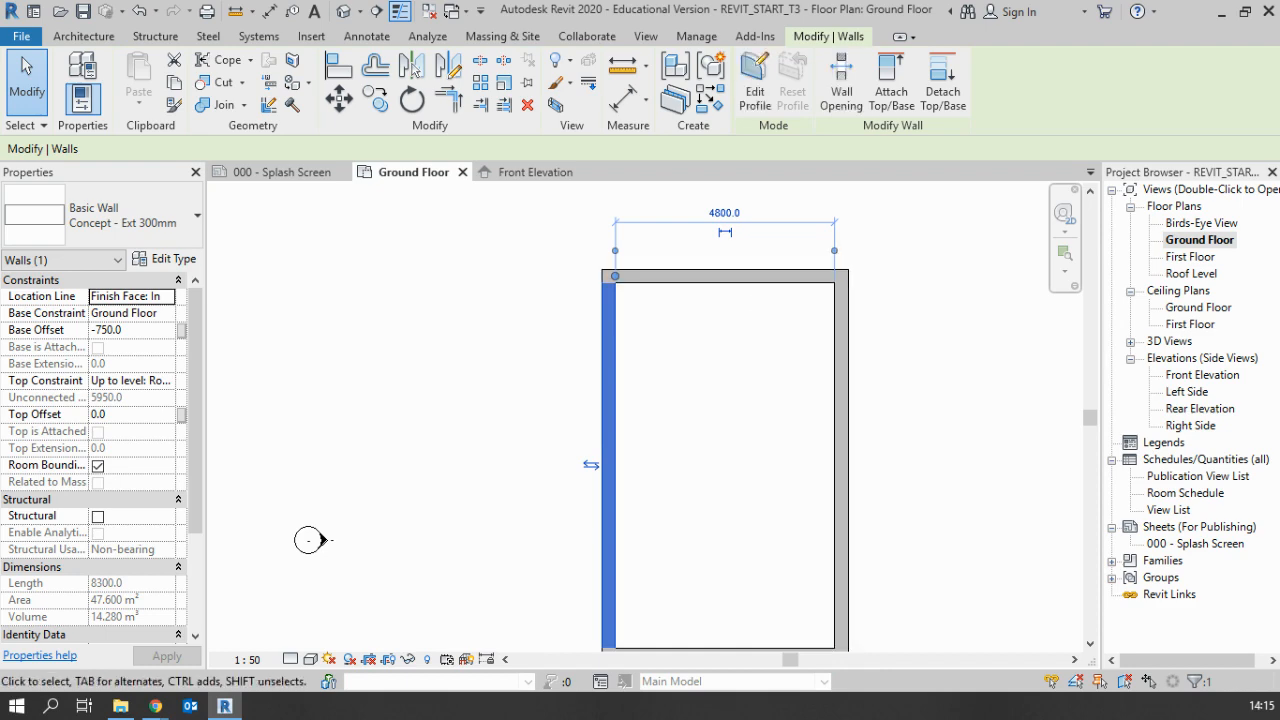
left_click_drag(0, 130, 574, 34)
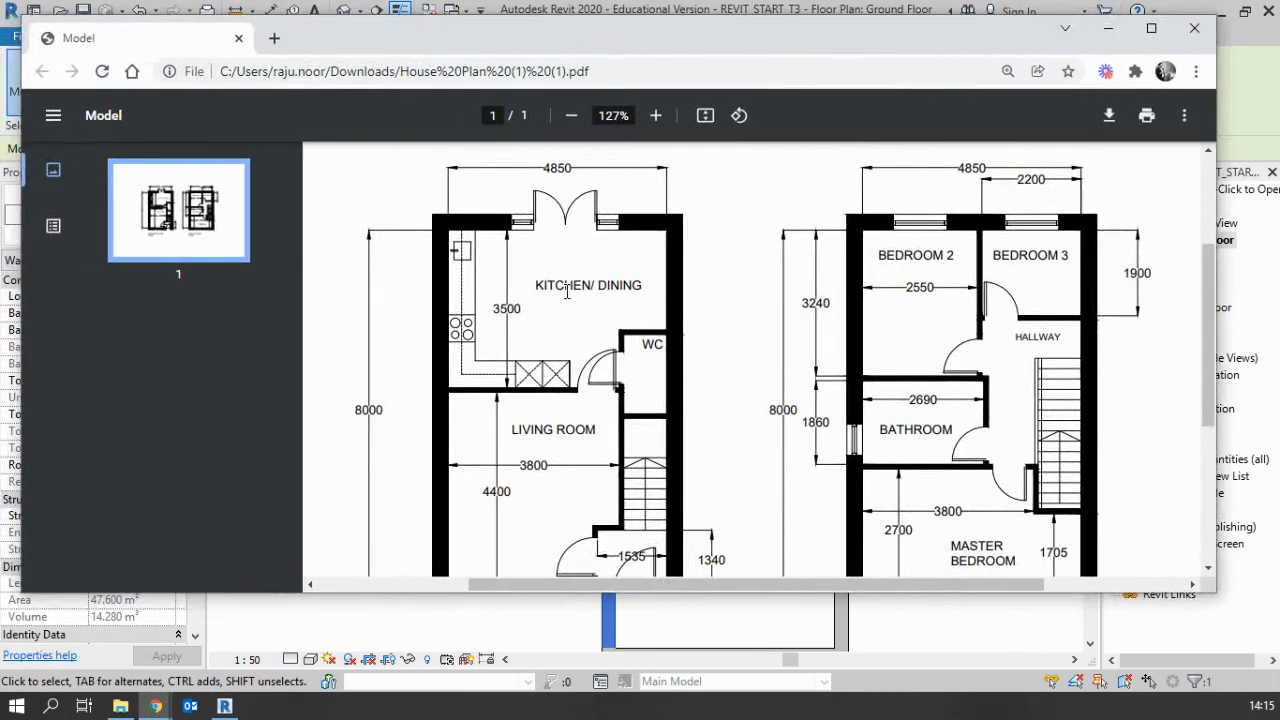
left_click_drag(660, 35, 5, 70)
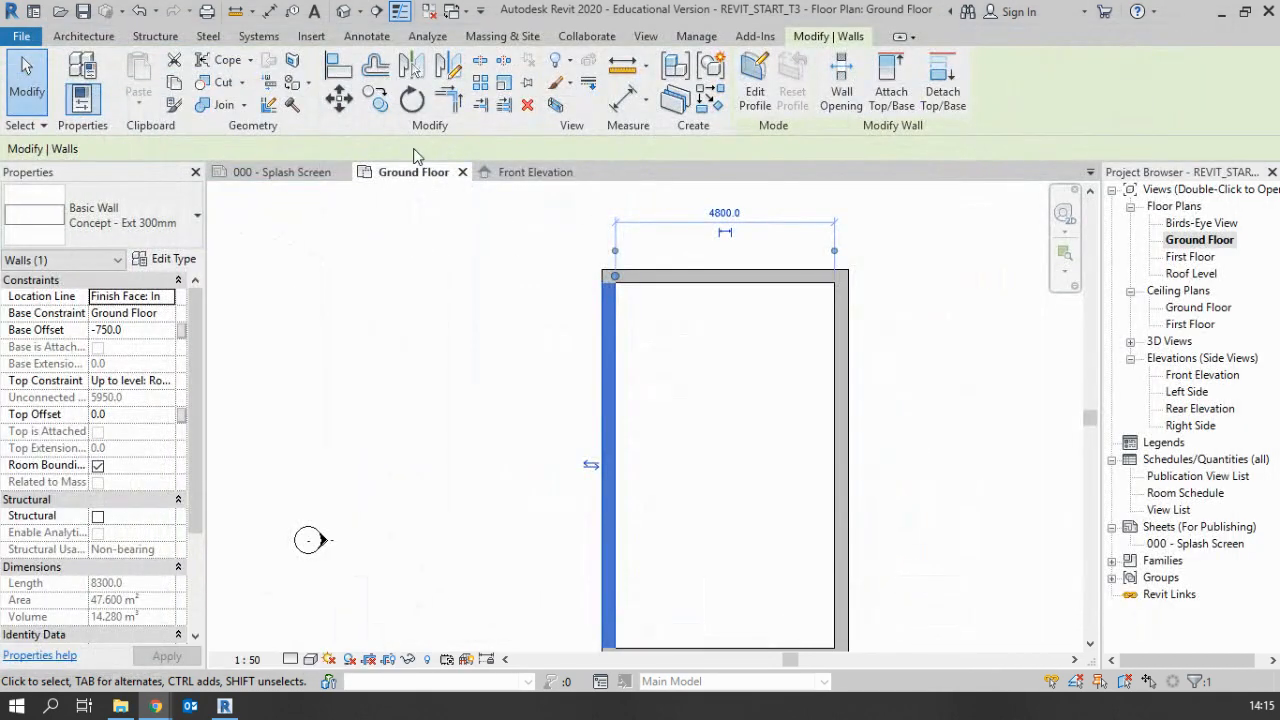
left_click(724, 210)
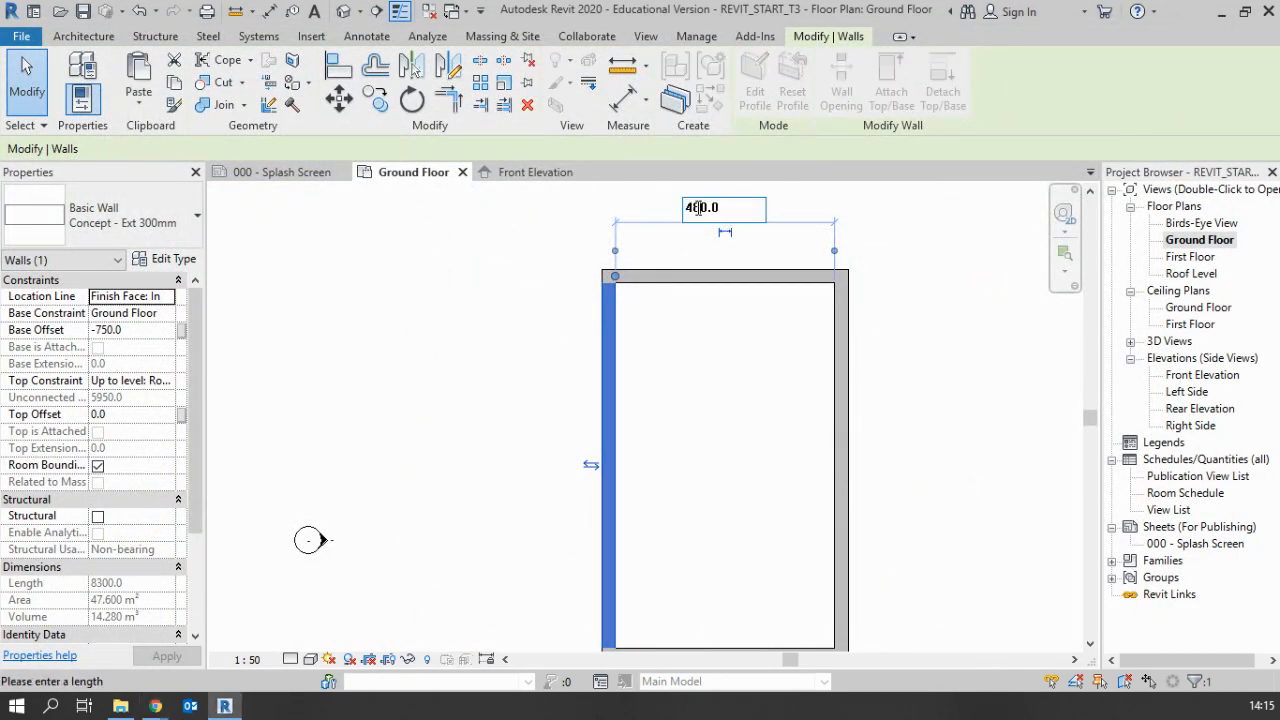
type("4850.0")
key("Return")
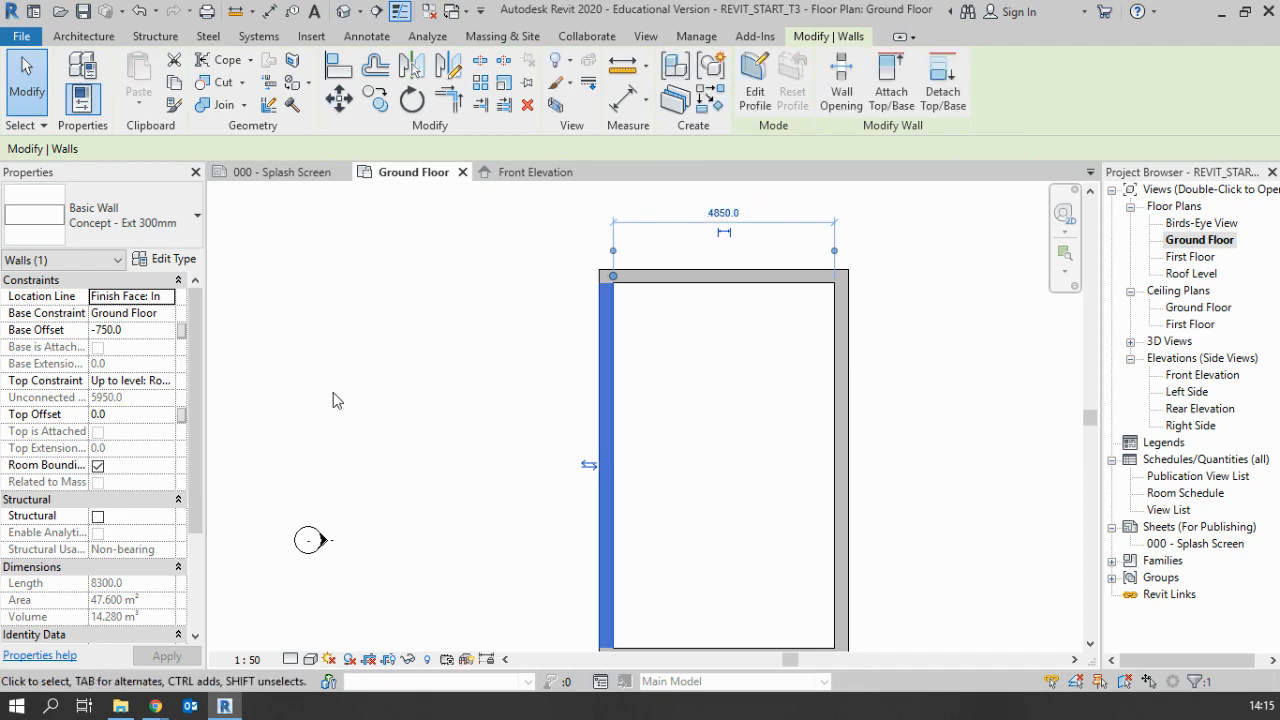
Select the right-hand vertical wall and check its distance from the opposite wall within the whole outline
left_click(705, 432)
left_click(841, 440)
scroll(840, 420, "down", 2)
middle_click_drag(828, 422, 670, 343)
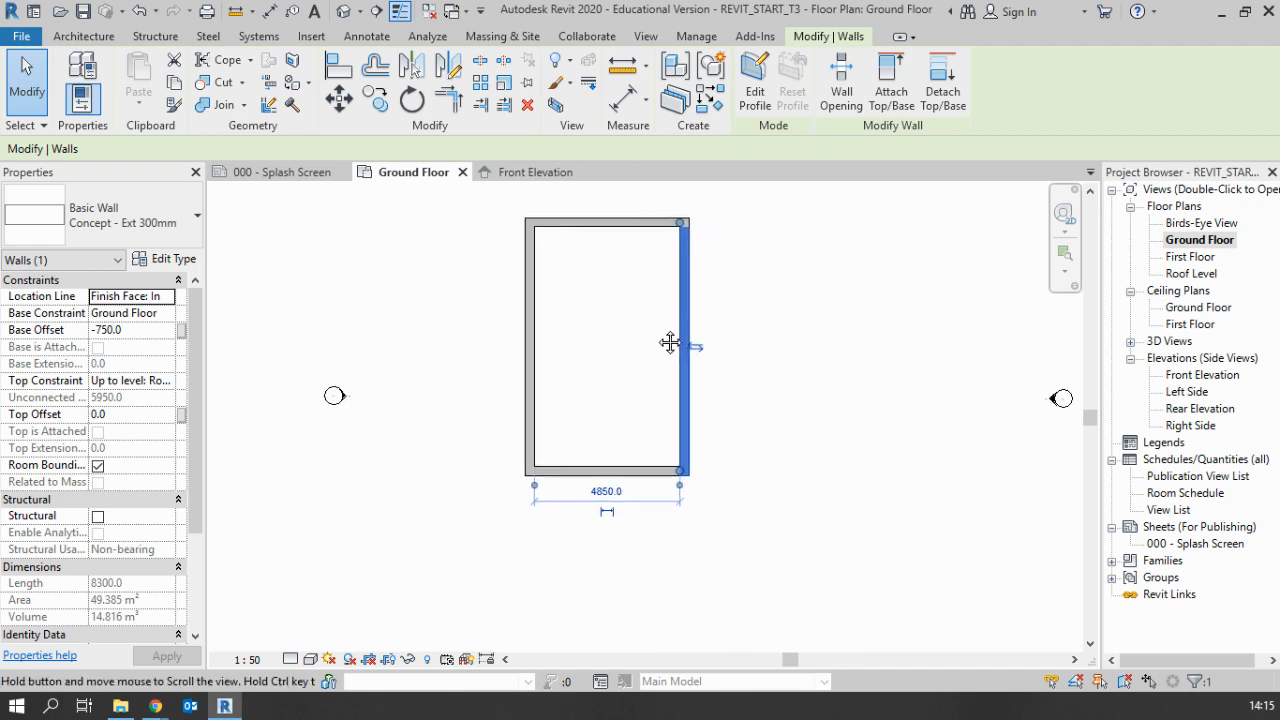
scroll(665, 340, "down", 2)
scroll(613, 370, "up", 2)
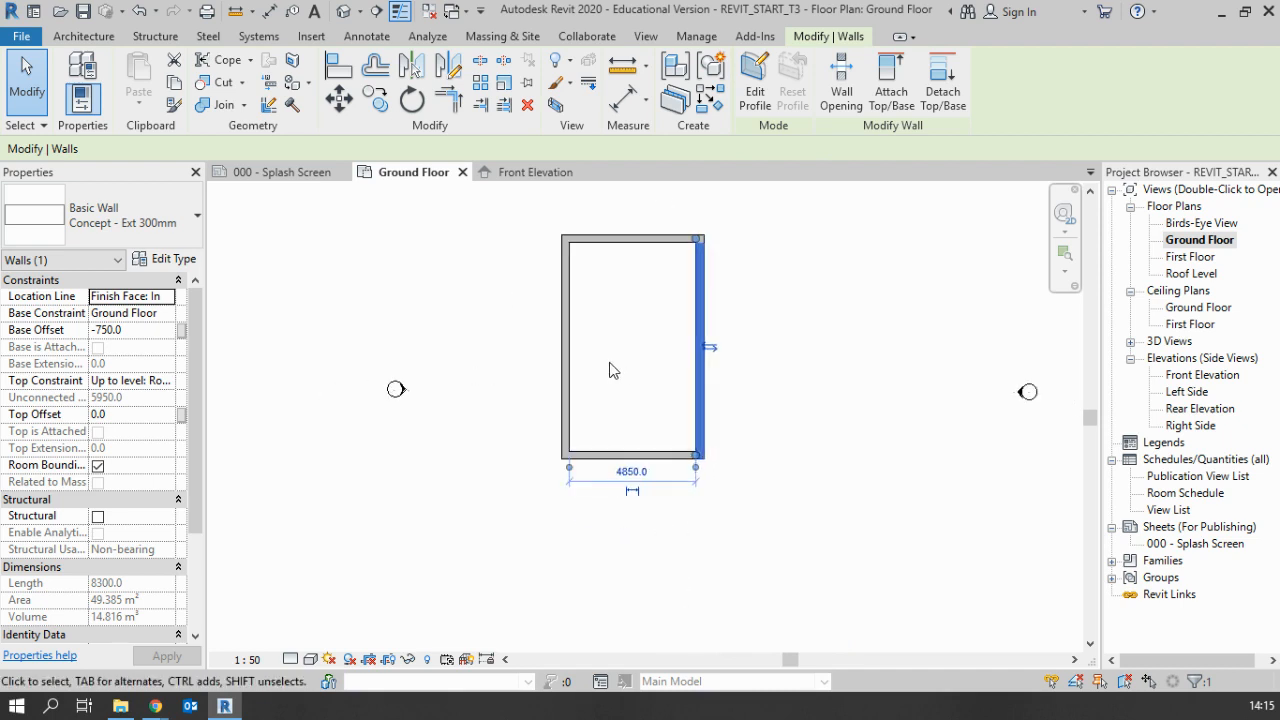
Clear the wall selection and open the default {3D} view of the model
left_click(785, 409)
scroll(798, 346, "down", 1)
middle_click_drag(798, 346, 798, 370)
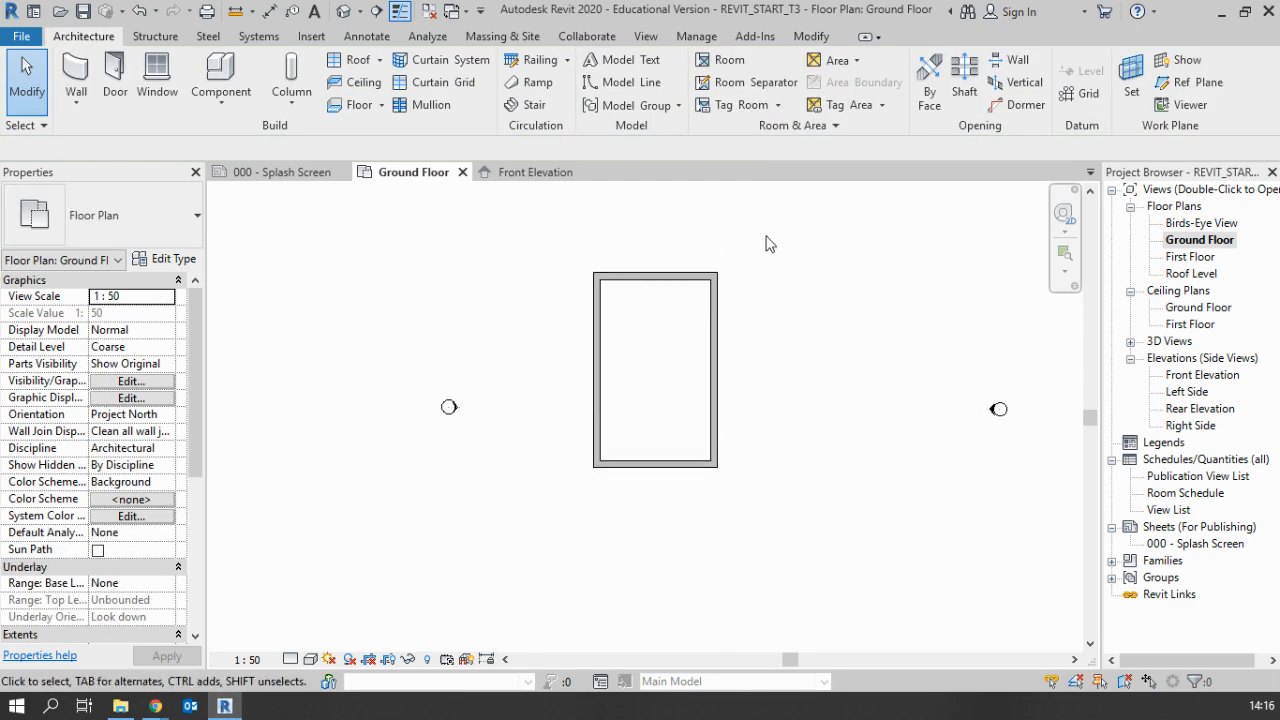
scroll(797, 296, "down", 2)
middle_click_drag(817, 320, 754, 345)
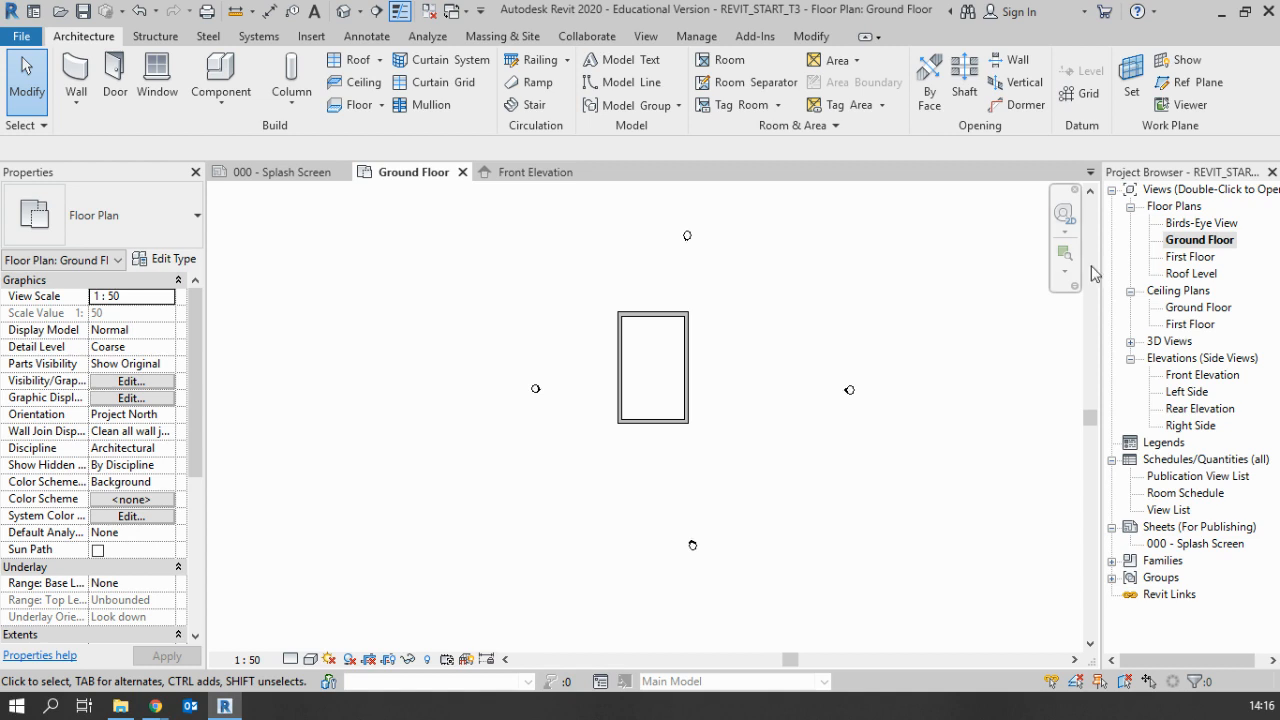
left_click(1131, 343)
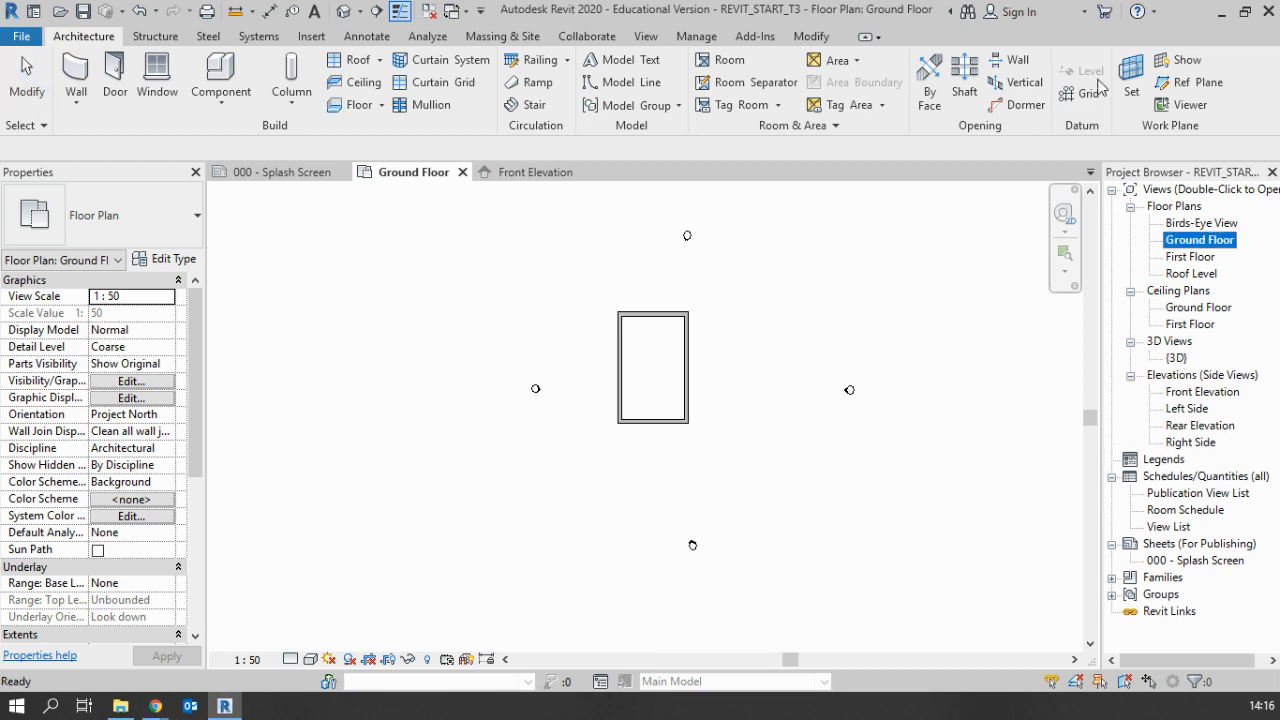
left_click(1180, 358)
double_click(1178, 358)
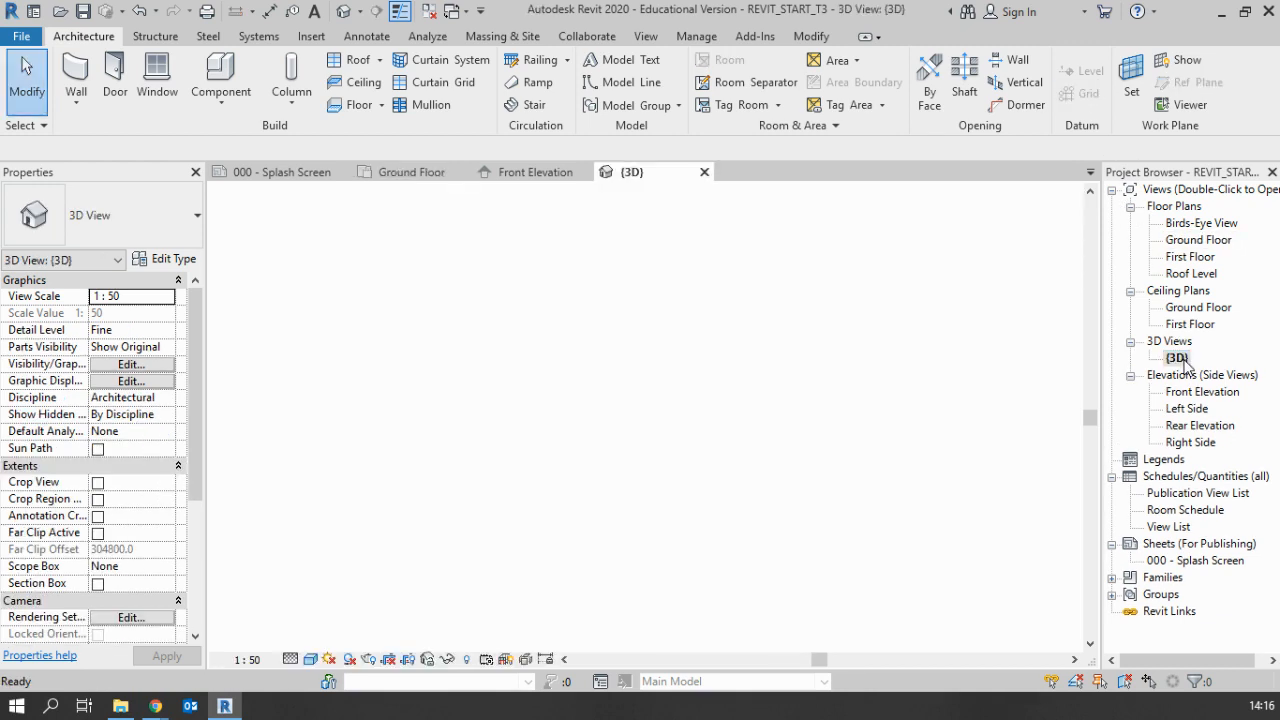
Examine the four external walls in 3D from above and from below, including the underside of one long wall
middle_click_drag(749, 476, 880, 427, "shift")
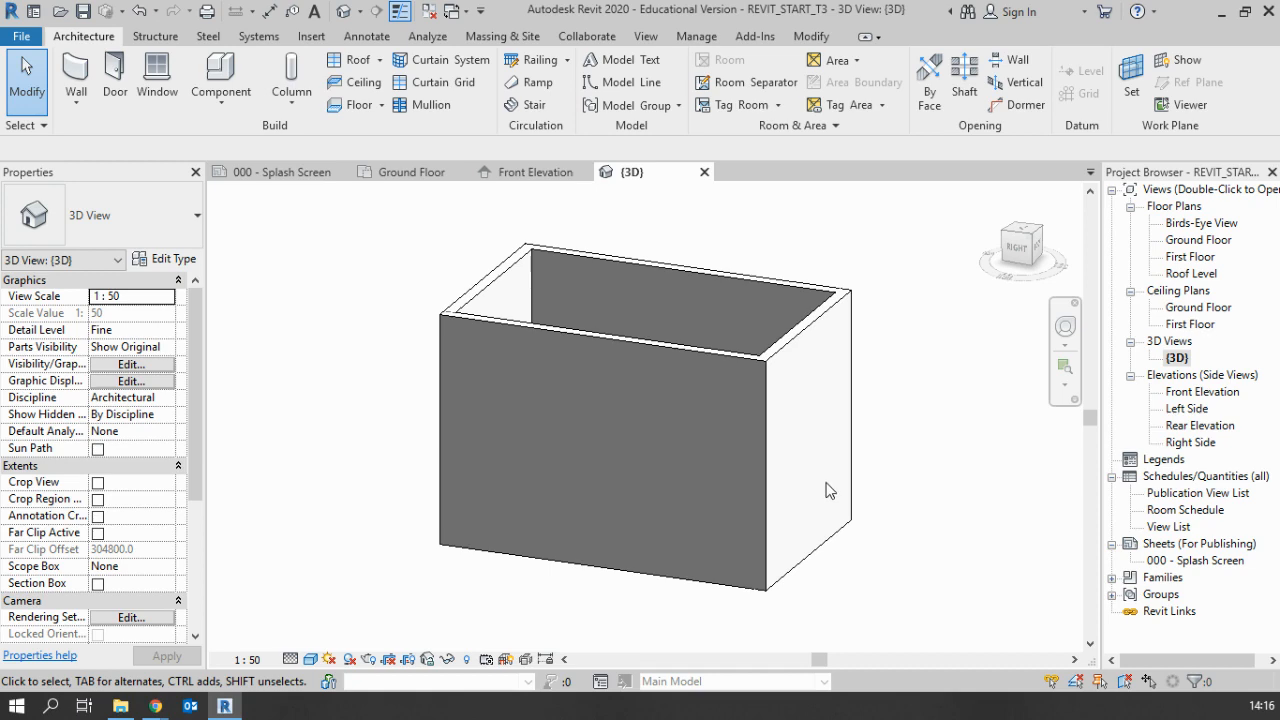
middle_click_drag(848, 470, 526, 517, "shift")
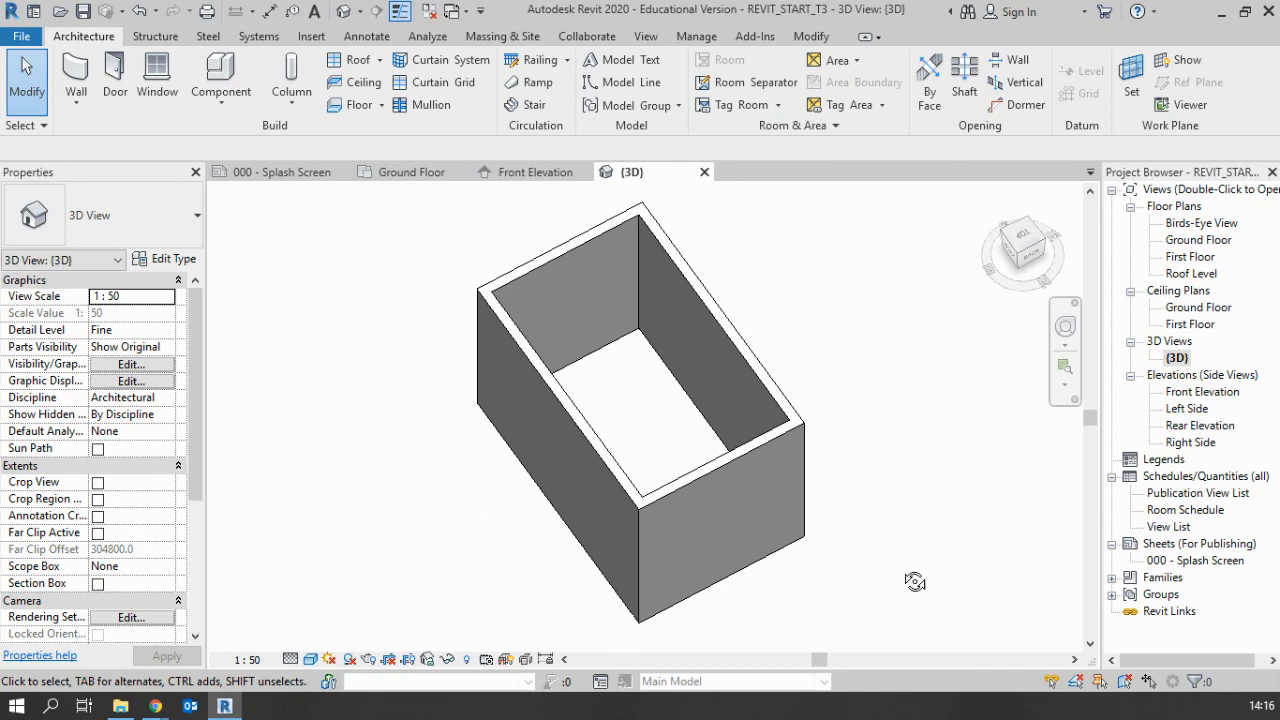
middle_click_drag(918, 503, 868, 215, "shift")
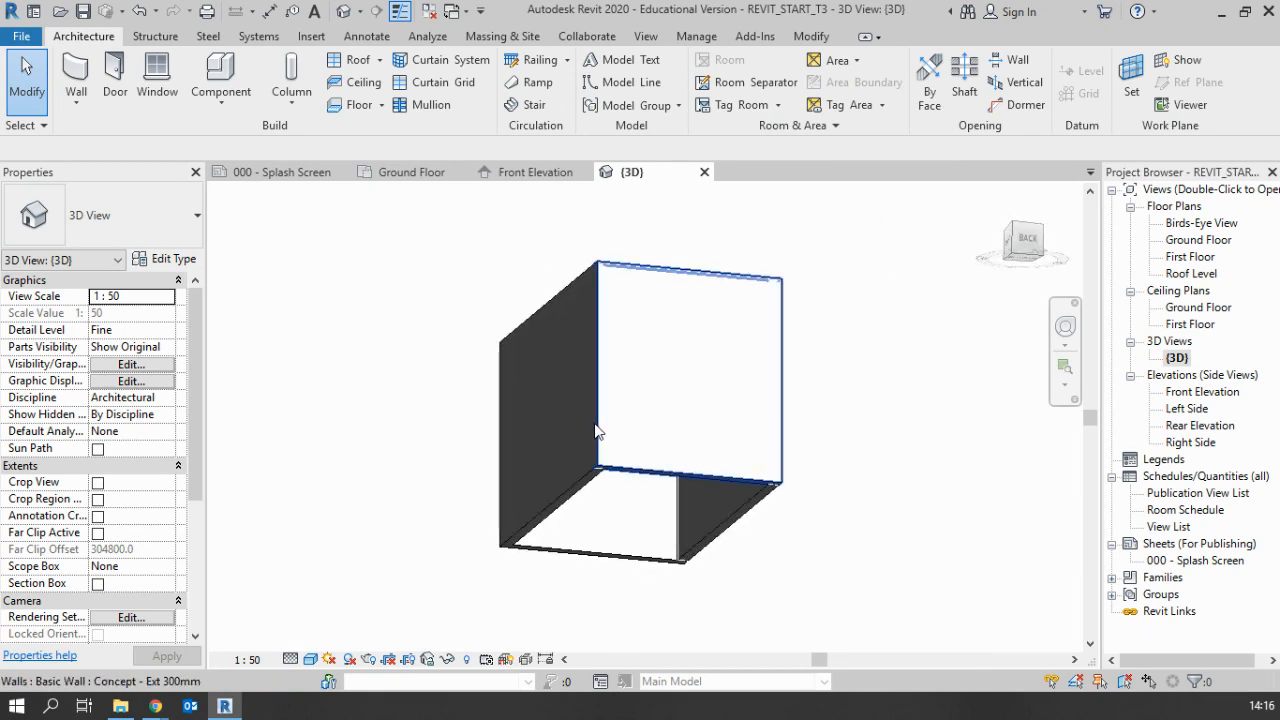
left_click(575, 505)
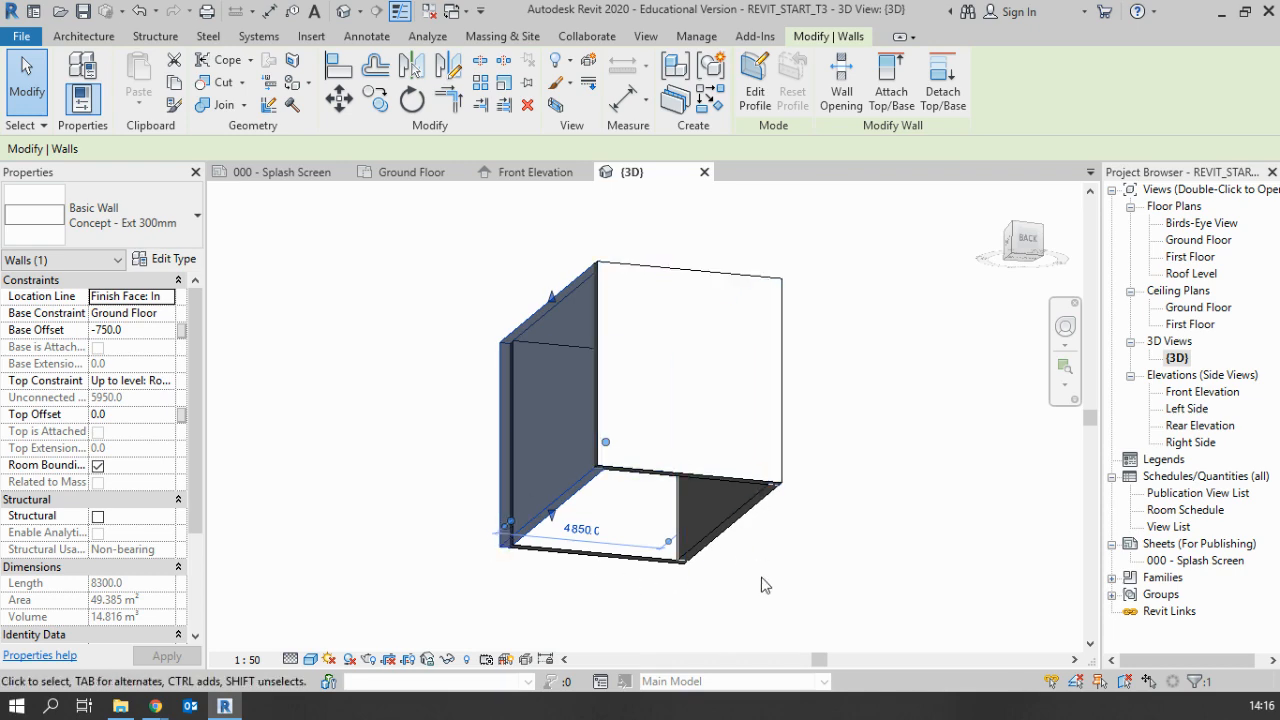
left_click(800, 410)
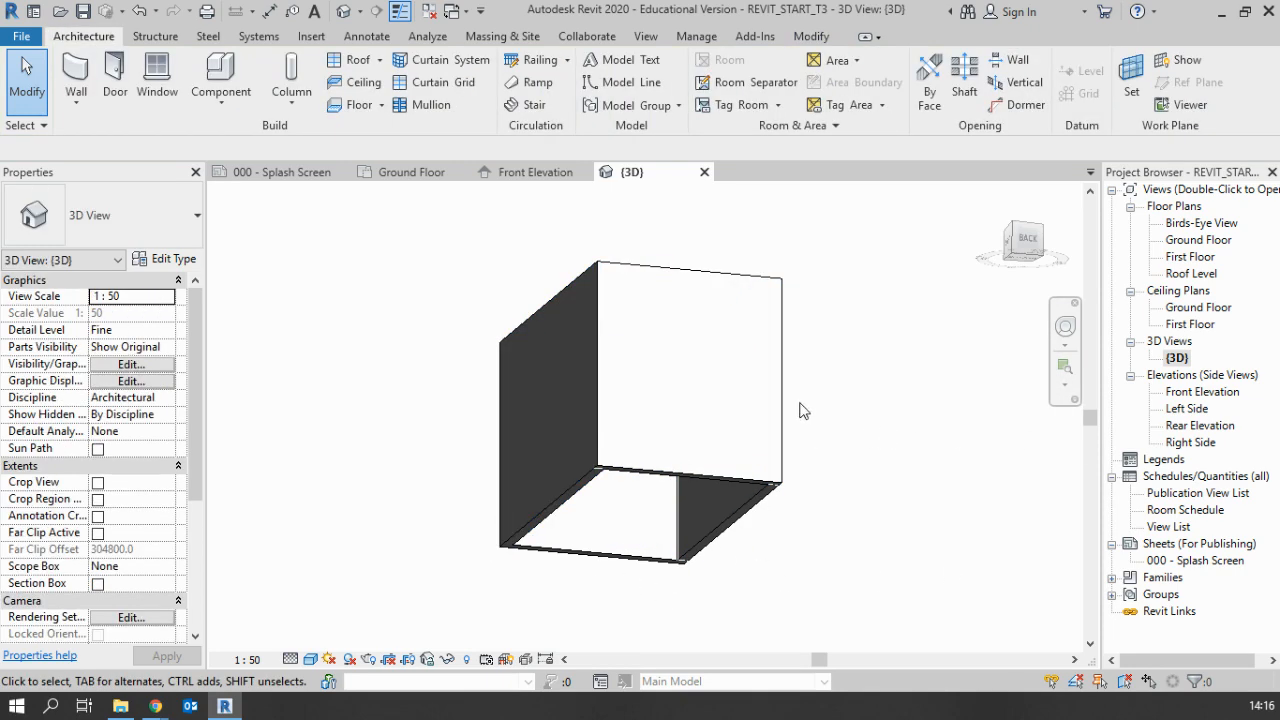
middle_click_drag(806, 410, 851, 529, "shift")
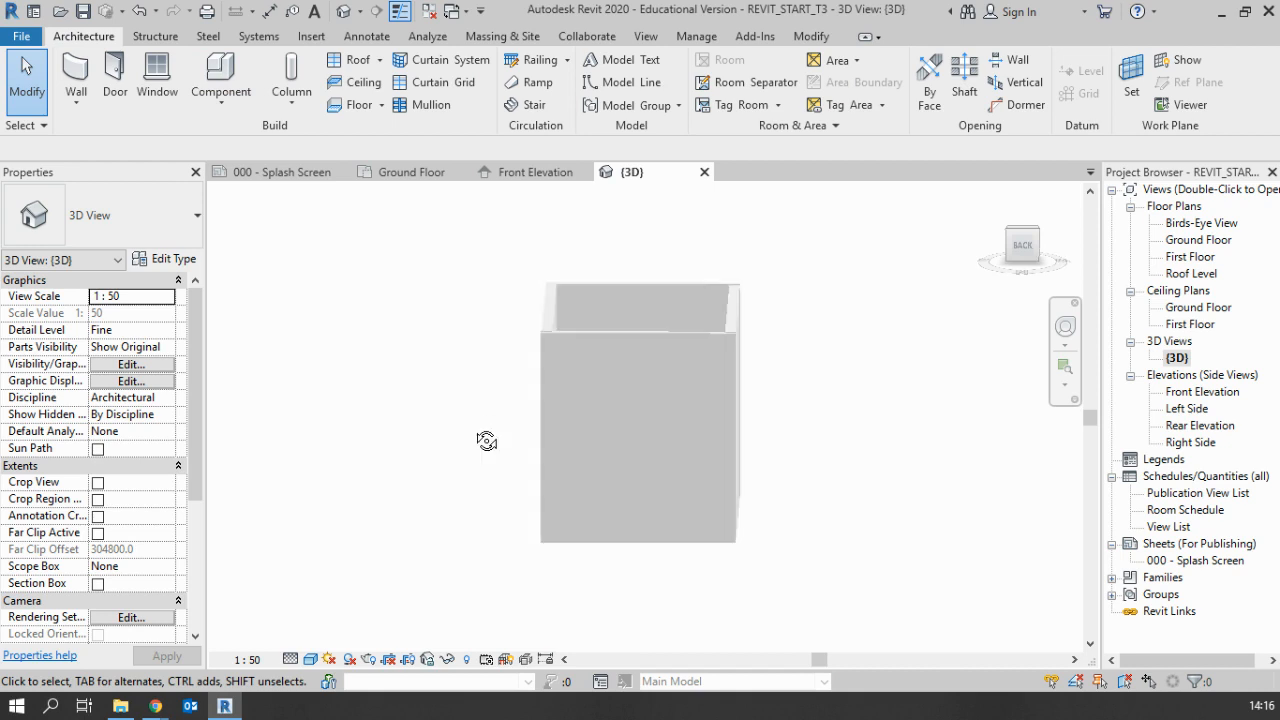
middle_click_drag(486, 441, 543, 520, "shift")
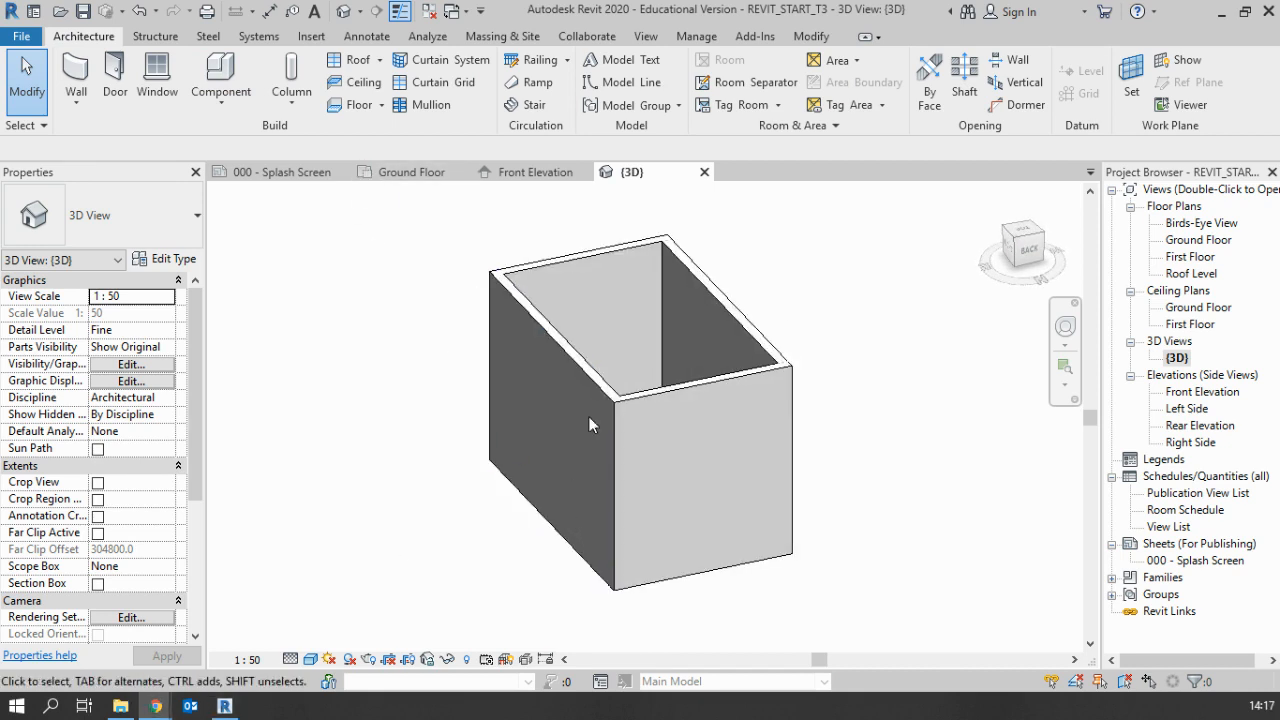
Place a Concept 750x275mm wall foundation under the short wall on the Back side, and end the command
left_click(160, 37)
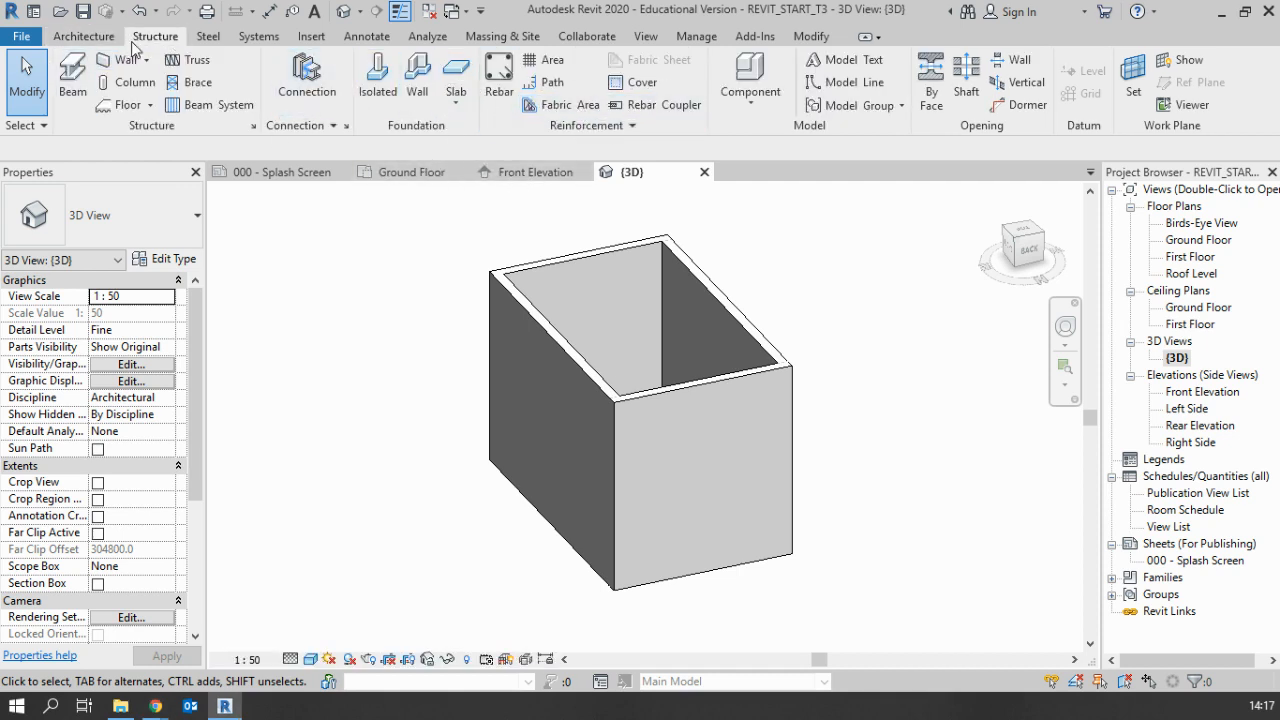
left_click(419, 92)
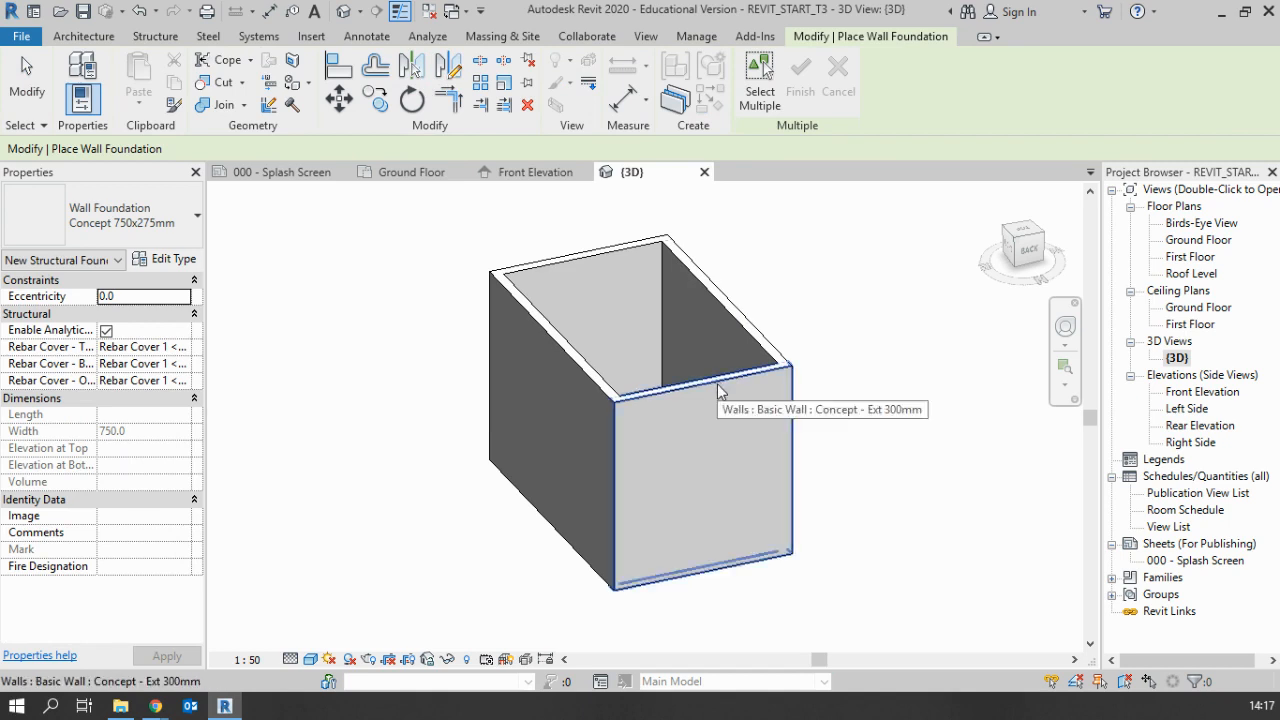
left_click(716, 384)
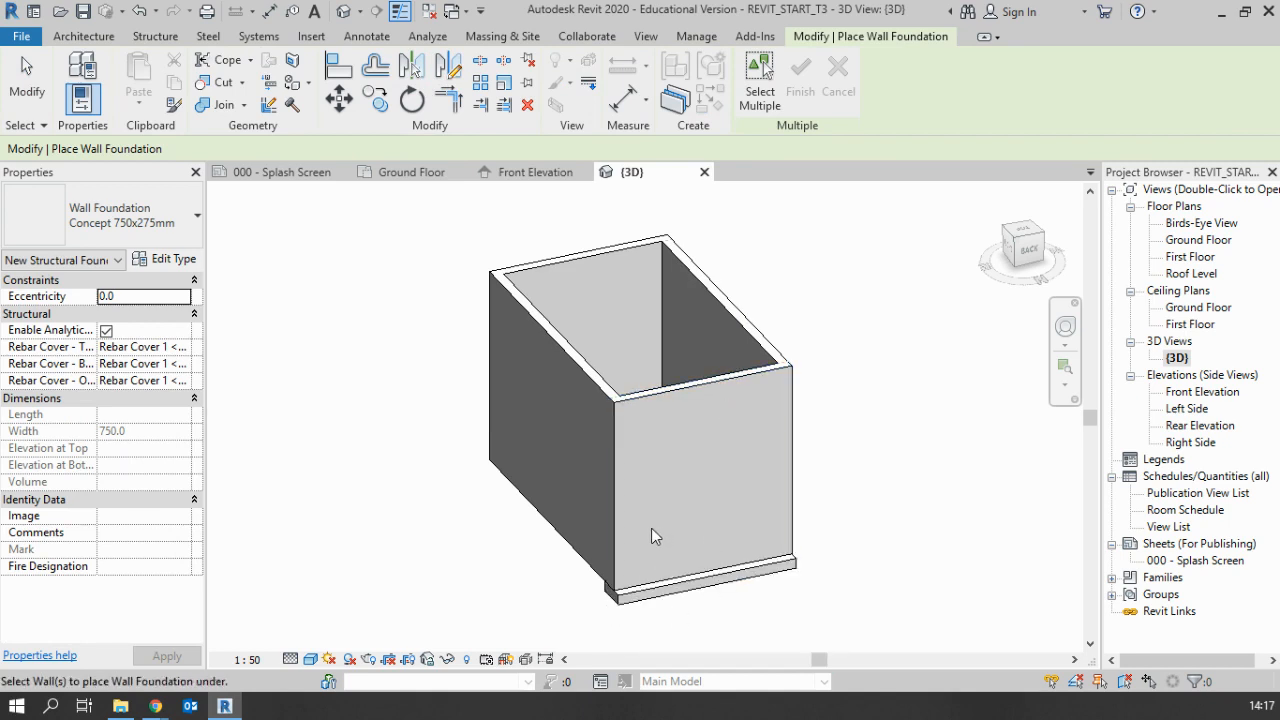
key("Escape")
key("Escape")
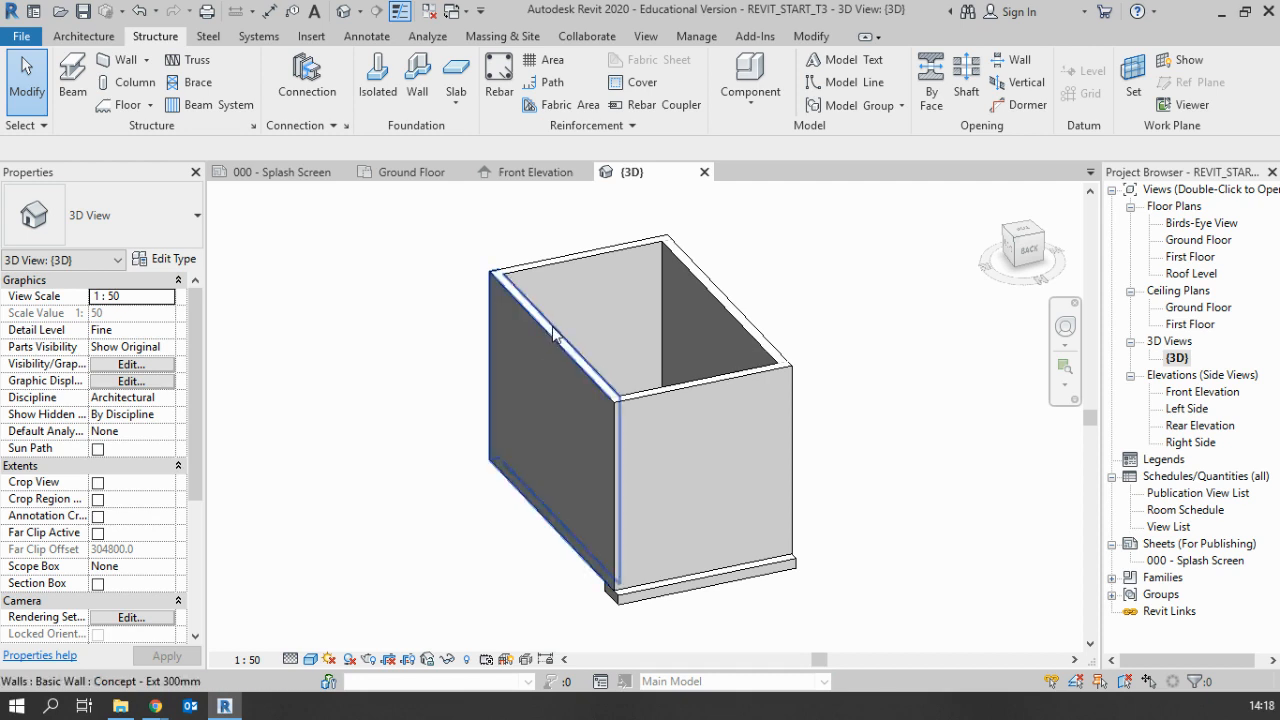
Select the whole chain of four connected external walls, starting from one long wall
key("Tab")
key("Tab")
key("Tab")
key("Tab")
key("Tab")
key("Tab")
key("Tab")
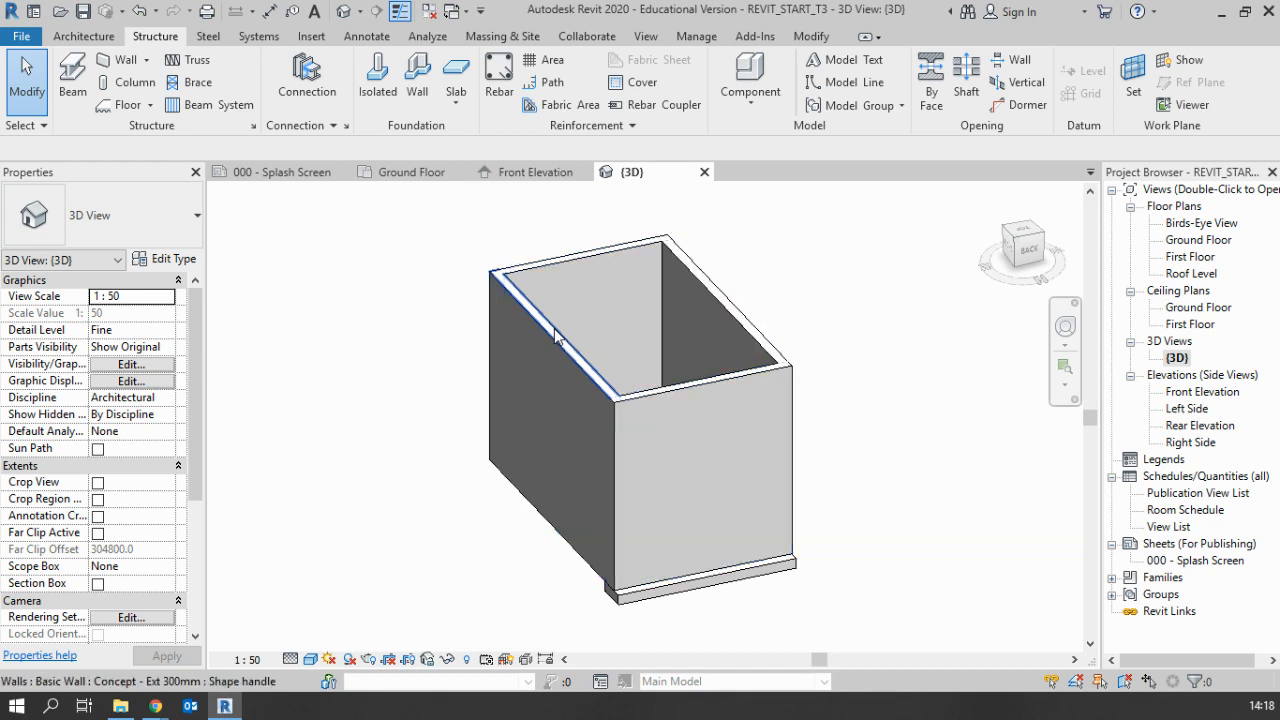
key("Tab")
key("Tab")
key("Tab")
key("Tab")
key("Tab")
key("Tab")
key("Tab")
key("Tab")
key("Tab")
key("Tab")
key("Tab")
key("Tab")
key("Tab")
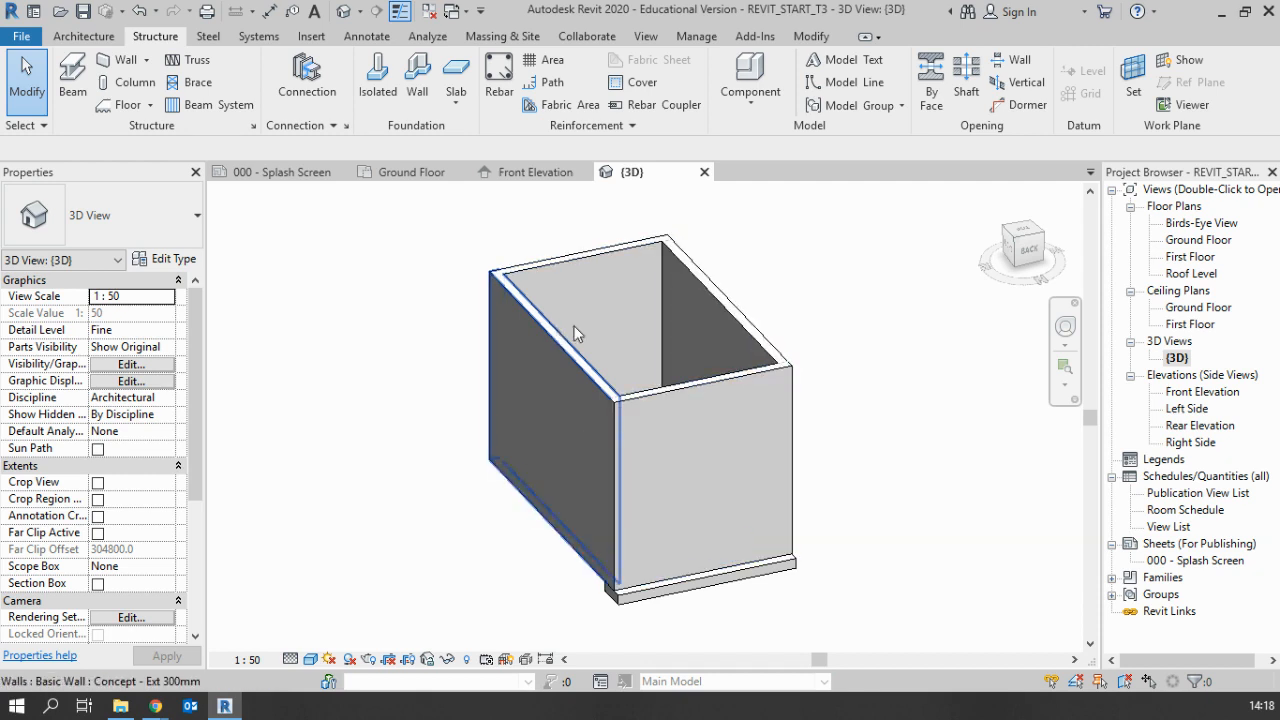
left_click(551, 335)
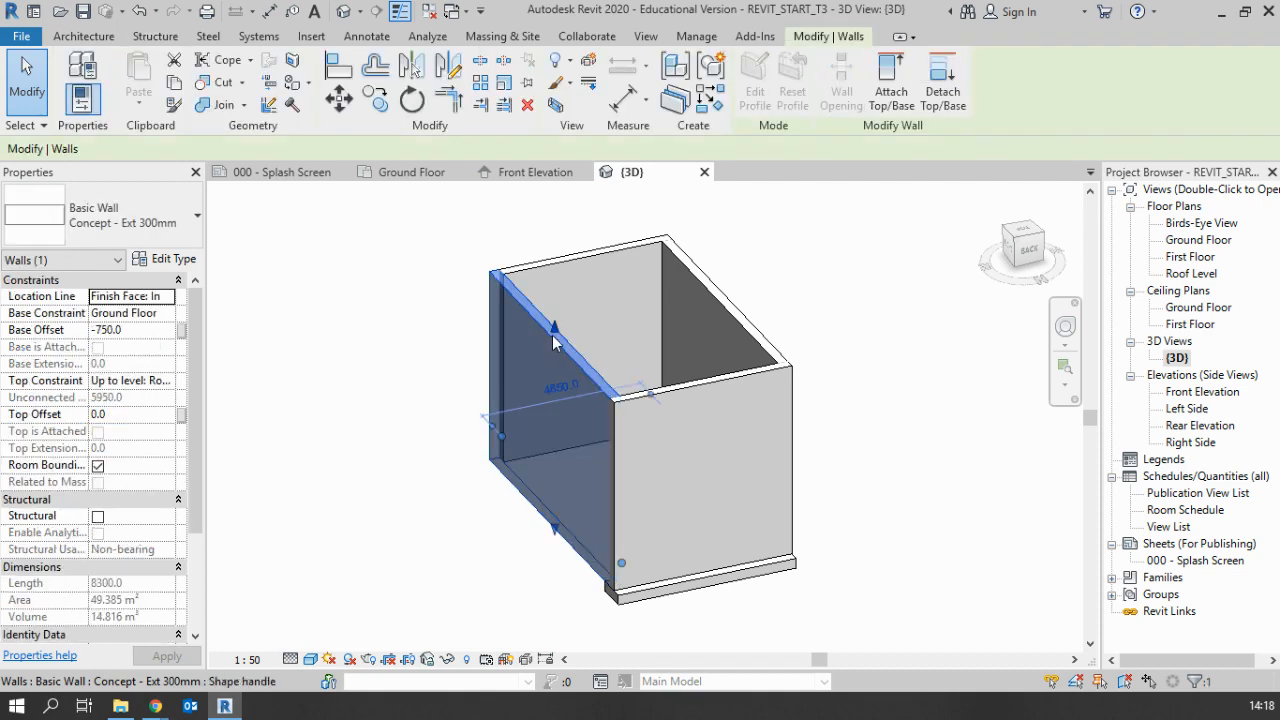
key("Tab")
left_click(546, 512)
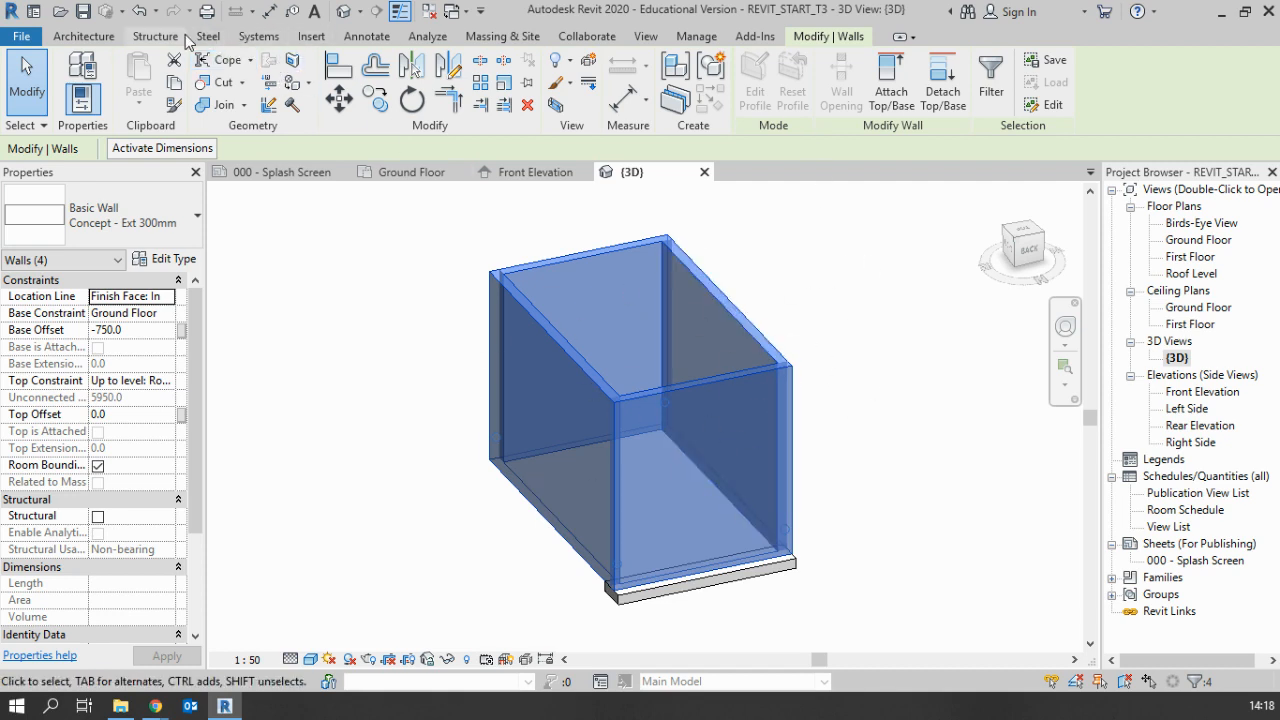
Place Concept 750x275mm wall foundations under the three remaining external walls and inspect the complete footing ring from below and above
left_click(155, 36)
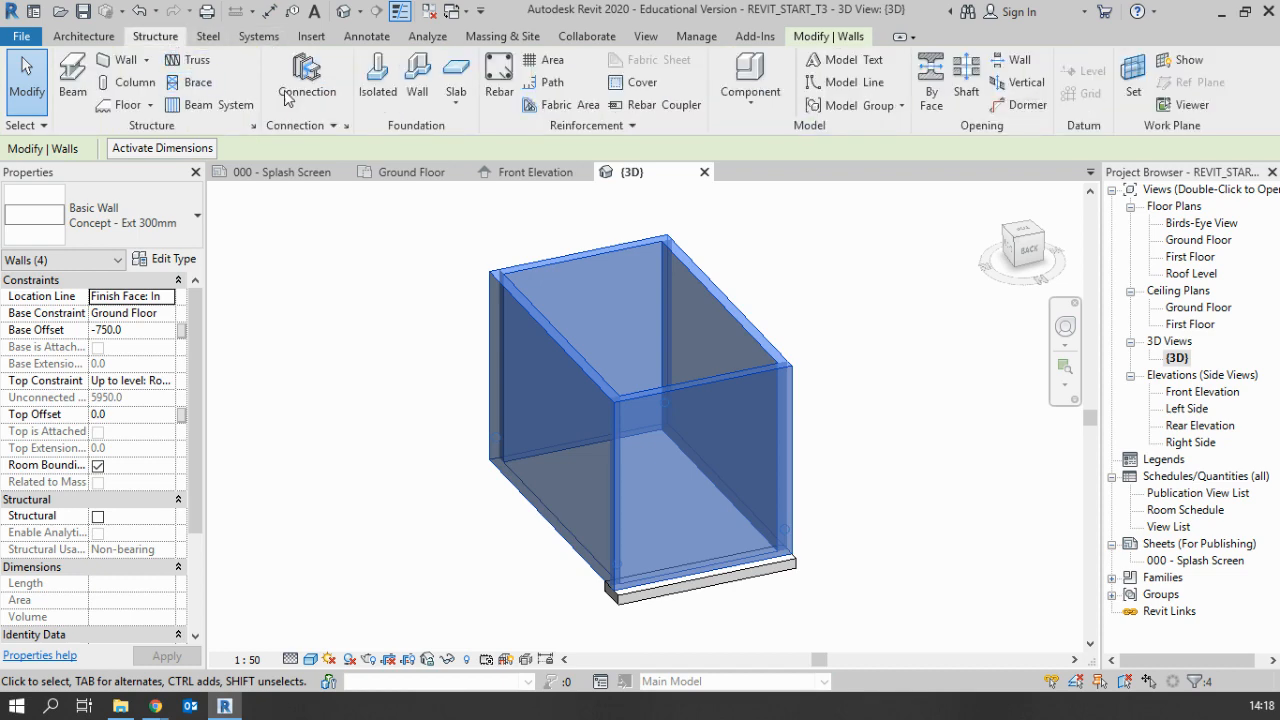
left_click(418, 95)
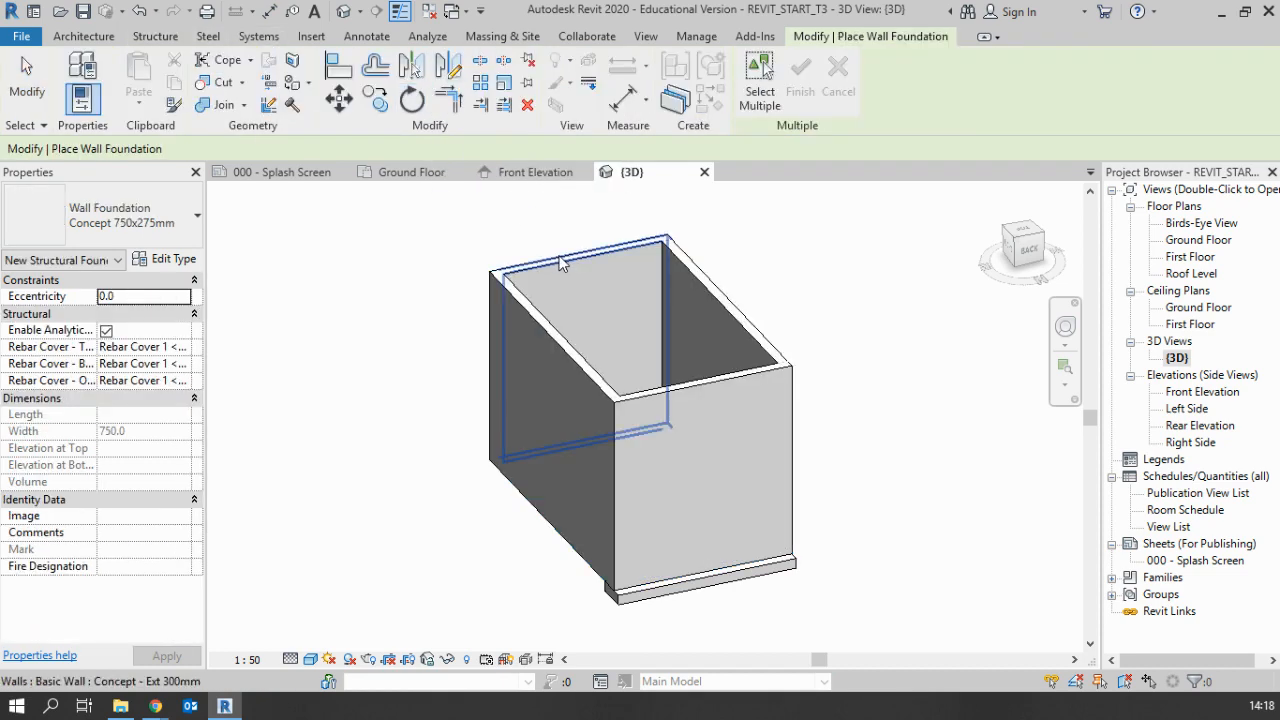
left_click(681, 290)
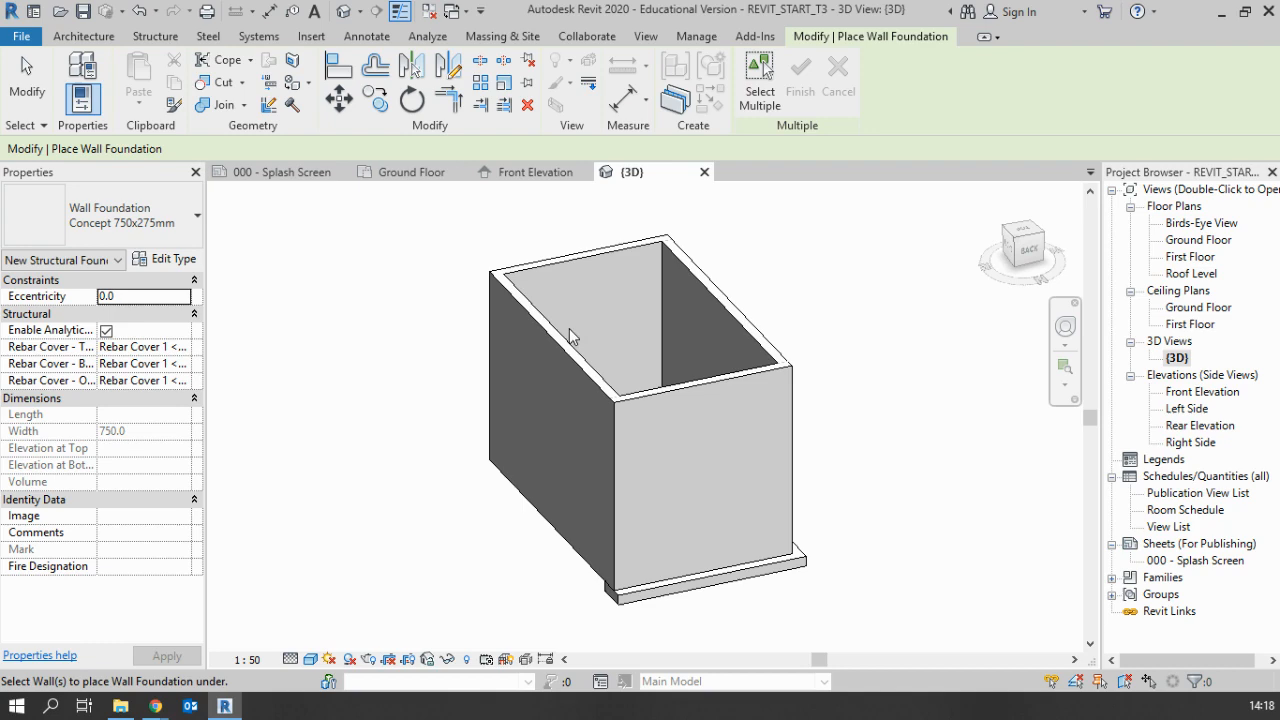
left_click(579, 590)
middle_click_drag(455, 514, 498, 460, "shift")
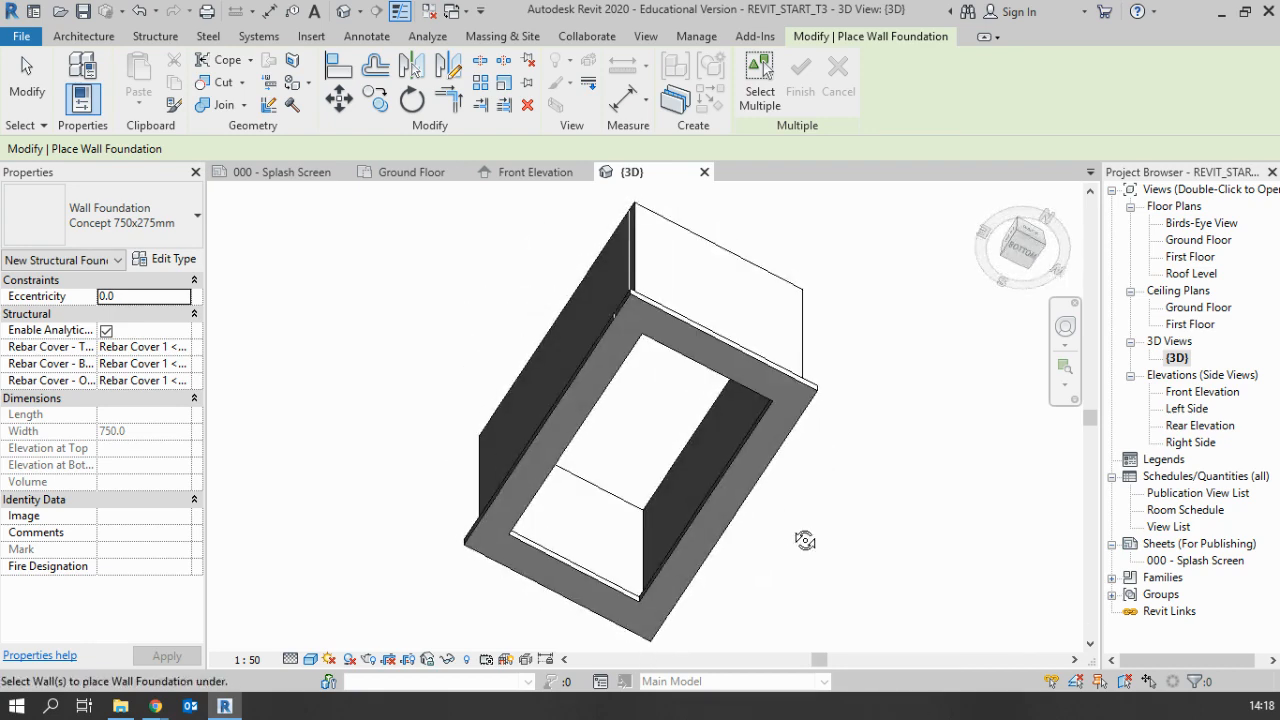
middle_click_drag(809, 537, 490, 480, "shift")
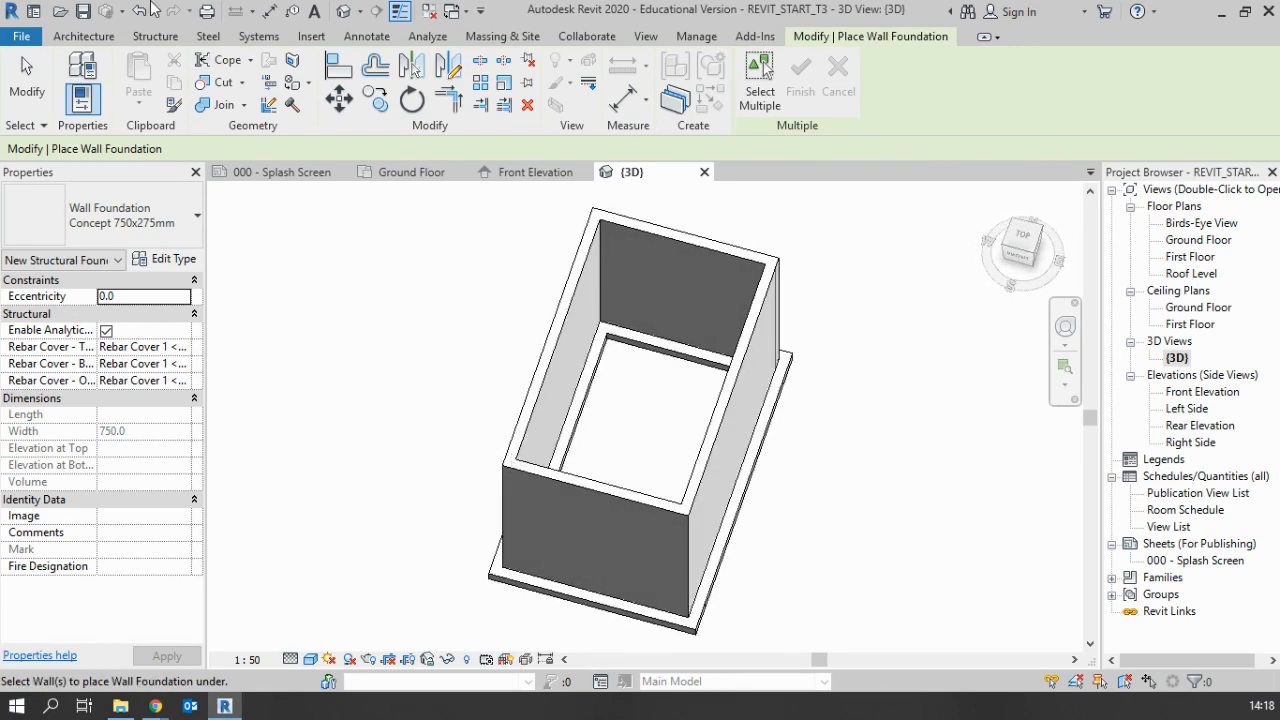
left_click(155, 36)
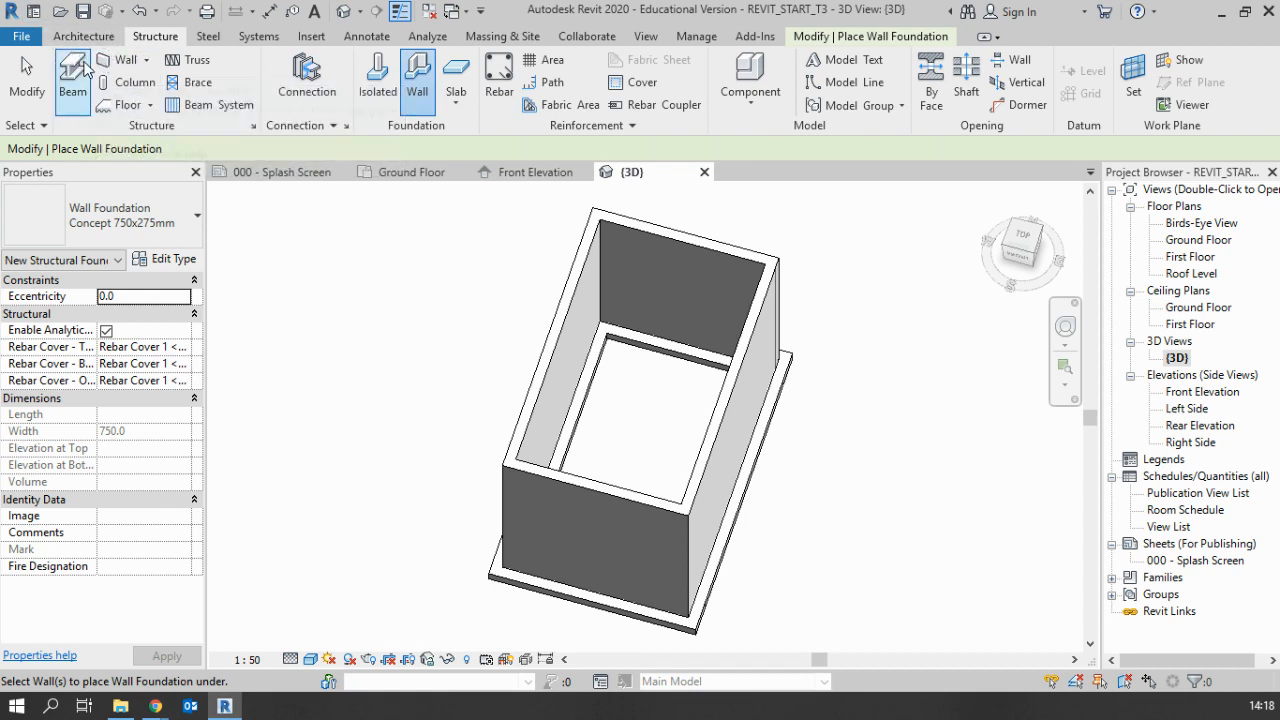
middle_click_drag(826, 592, 750, 491, "shift")
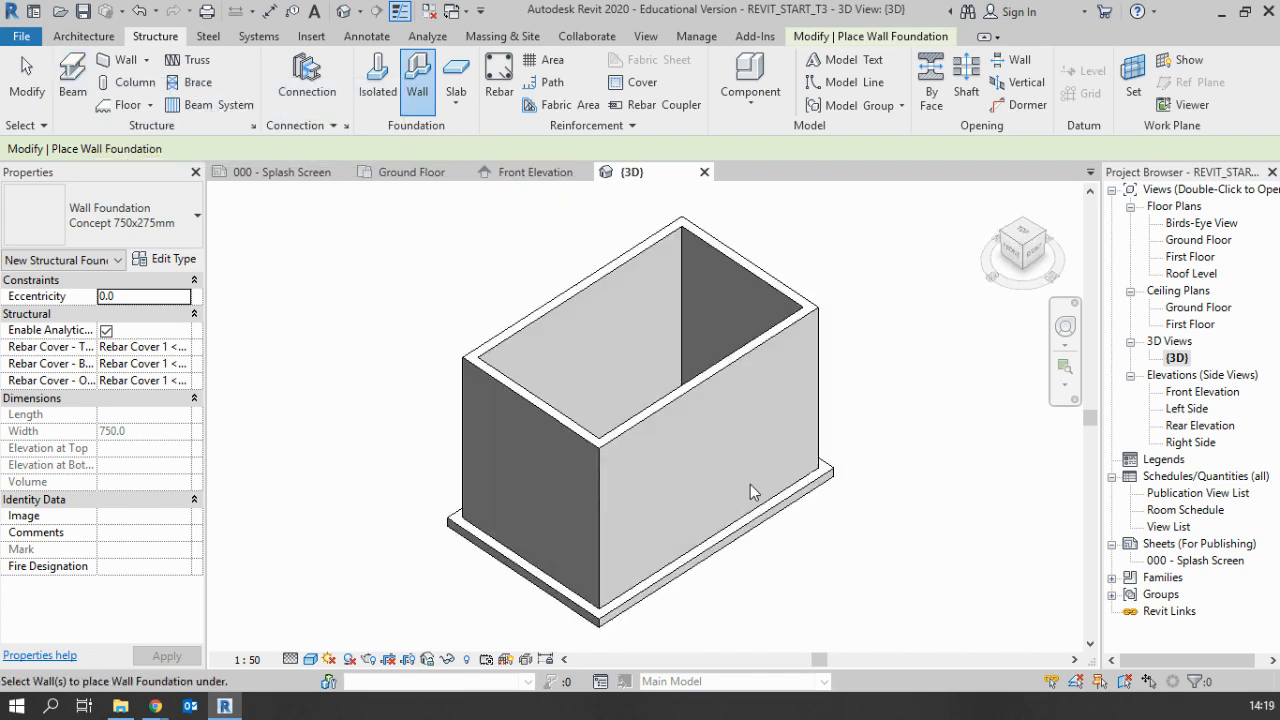
Leave the foundation command and return to the Ground Floor plan view
left_click(100, 38)
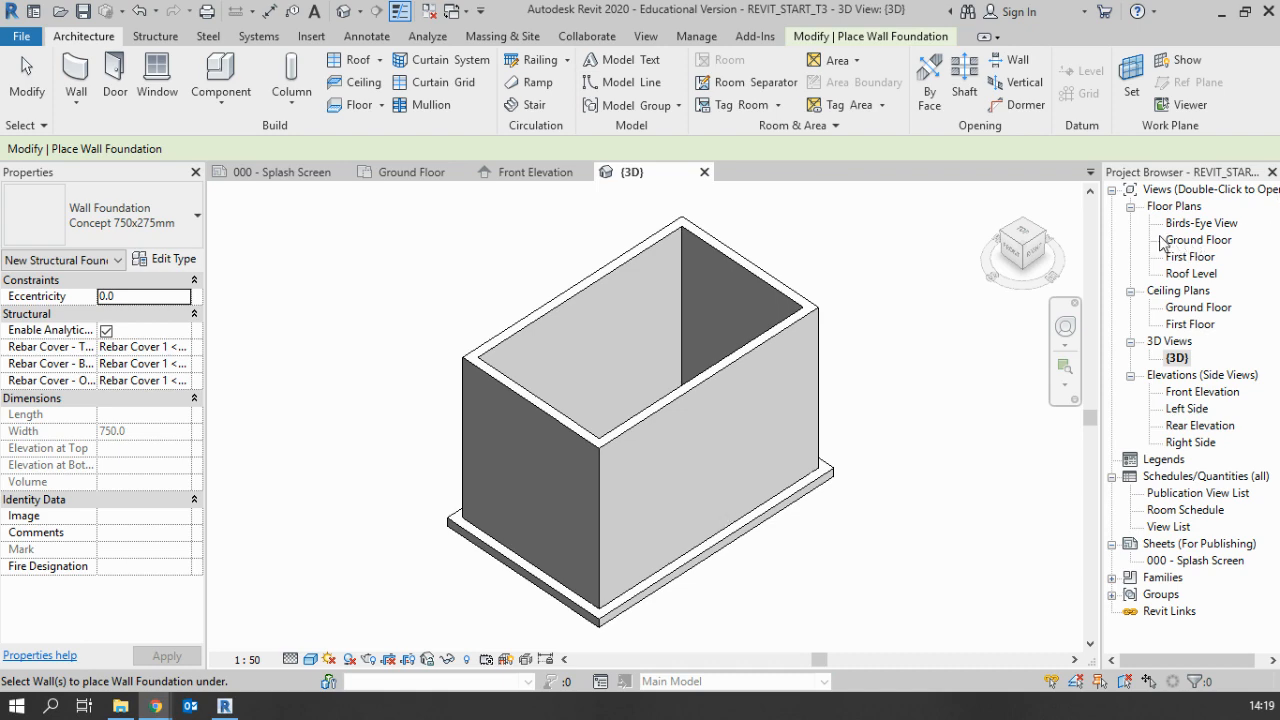
double_click(1193, 241)
scroll(672, 315, "up", 2)
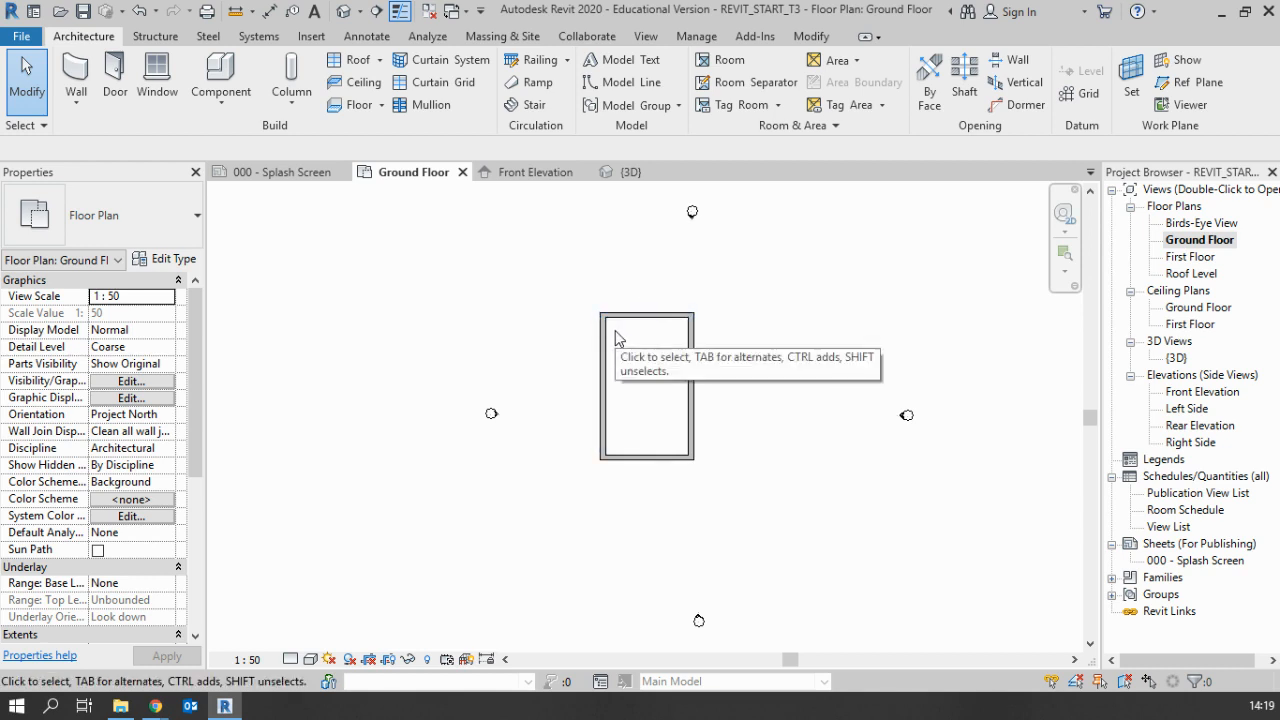
scroll(479, 453, "up", 2)
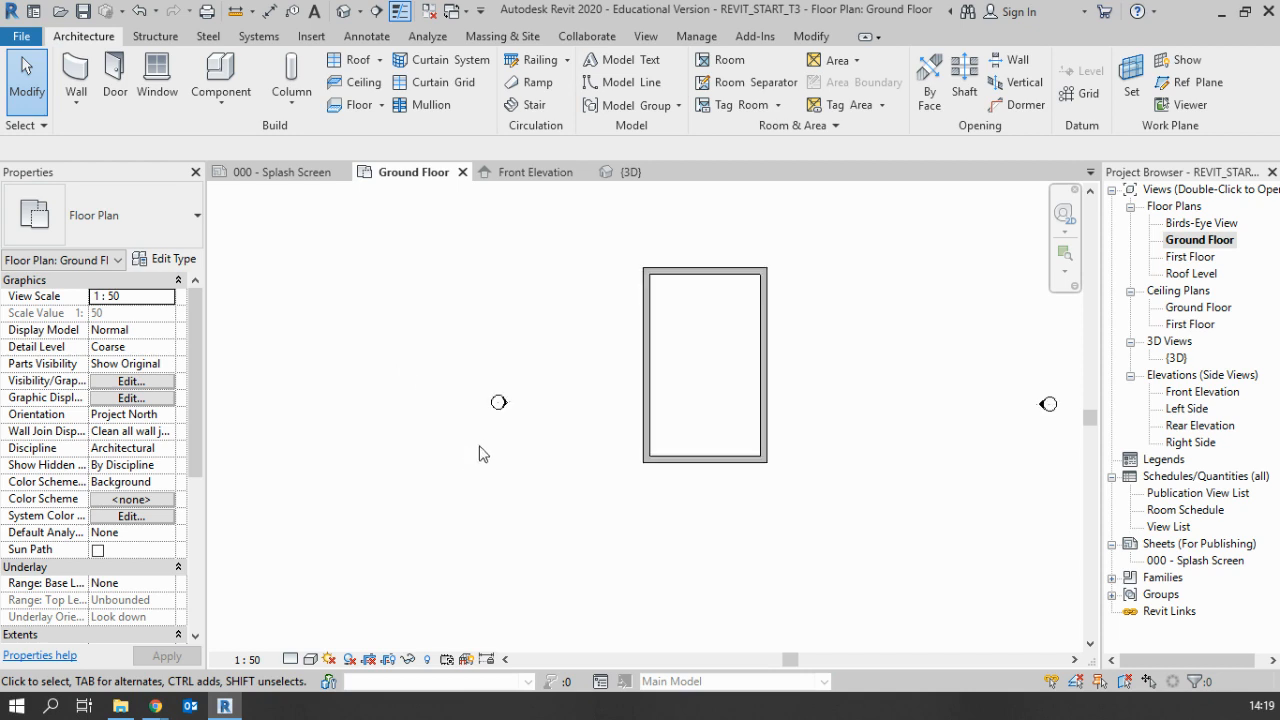
middle_click_drag(860, 420, 782, 498)
middle_click_drag(683, 431, 680, 374)
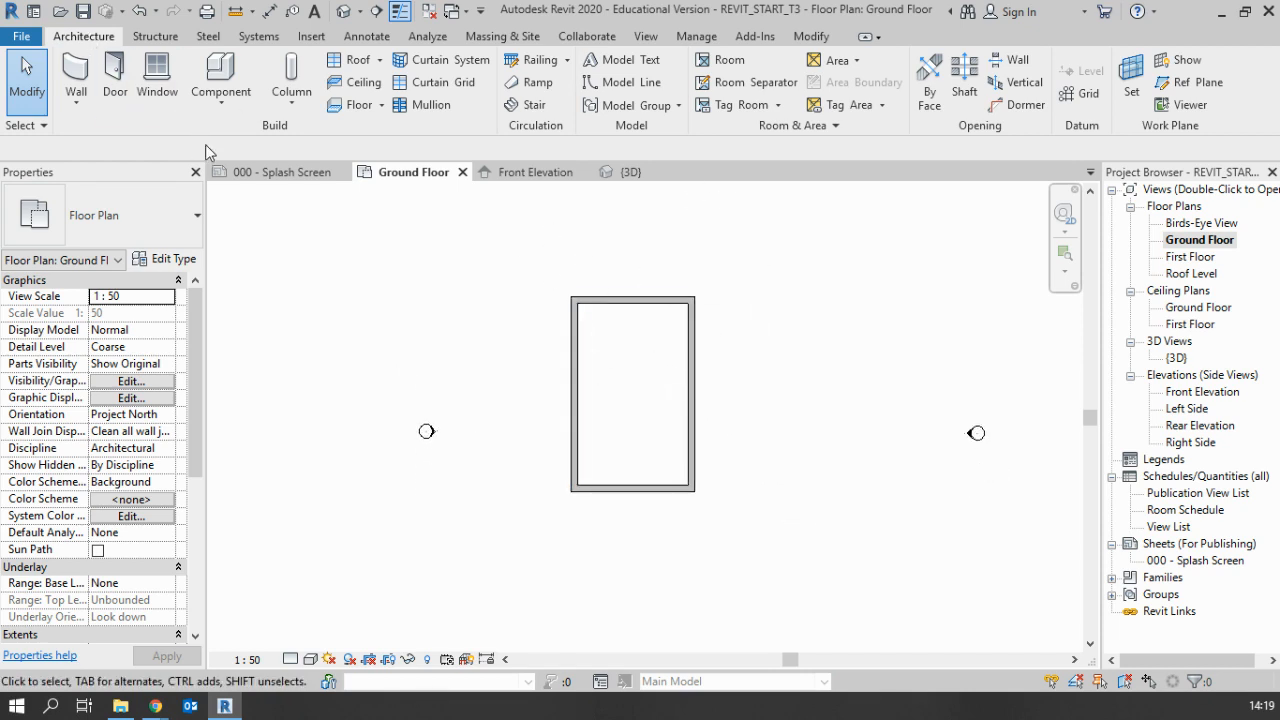
Start a Concept 300mm floor on the Ground Floor level and sketch its rectangular boundary, 4850 by 8000 mm, along the walls' inner faces
left_click(360, 106)
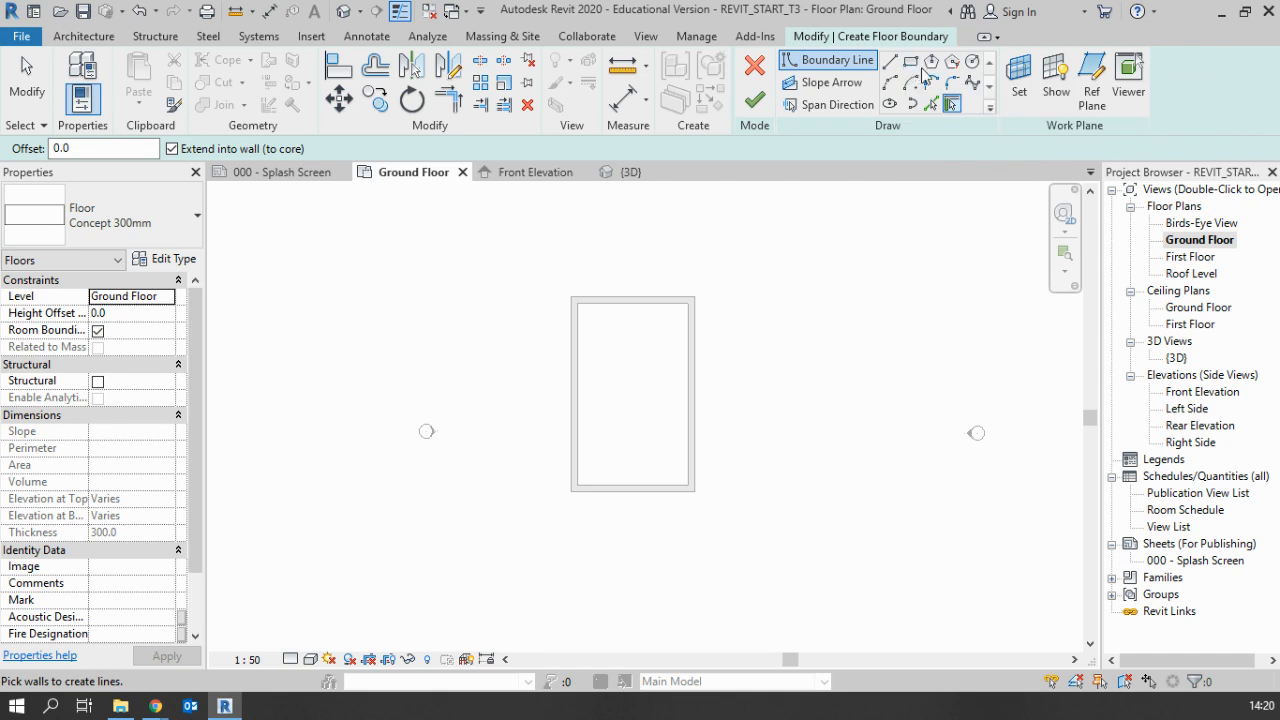
left_click(912, 62)
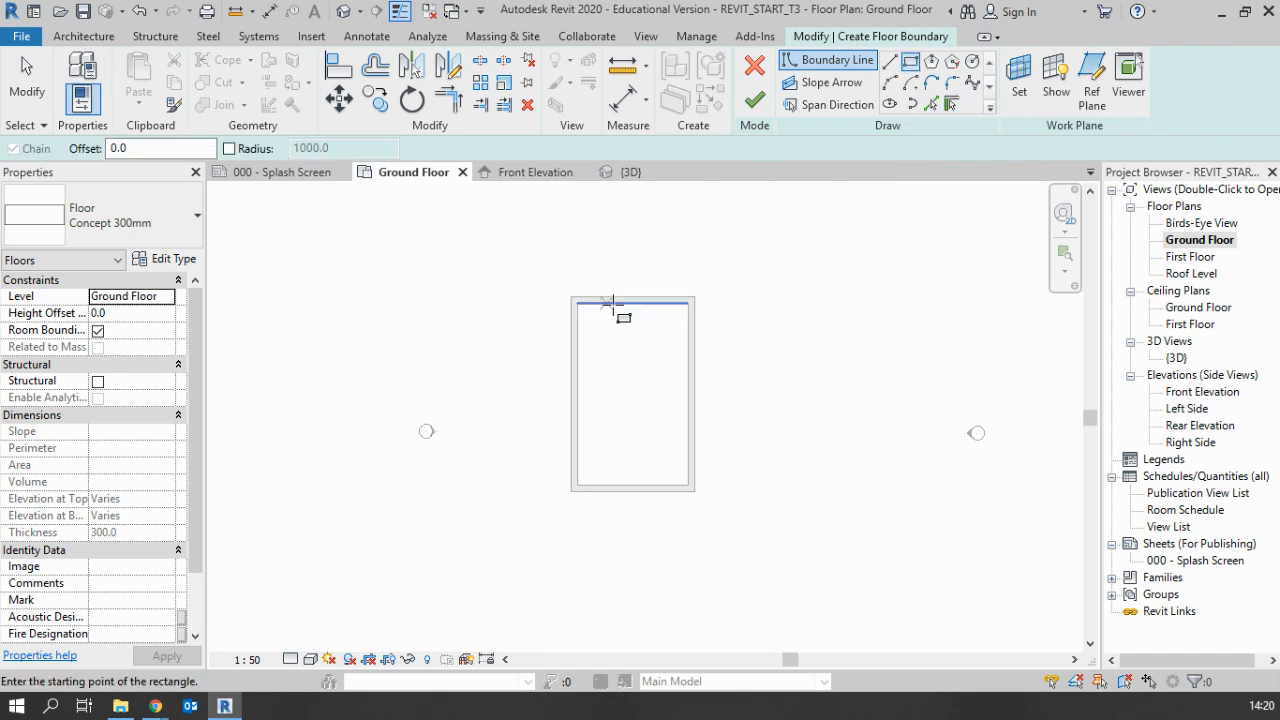
scroll(608, 370, "up", 1)
scroll(608, 370, "up", 1)
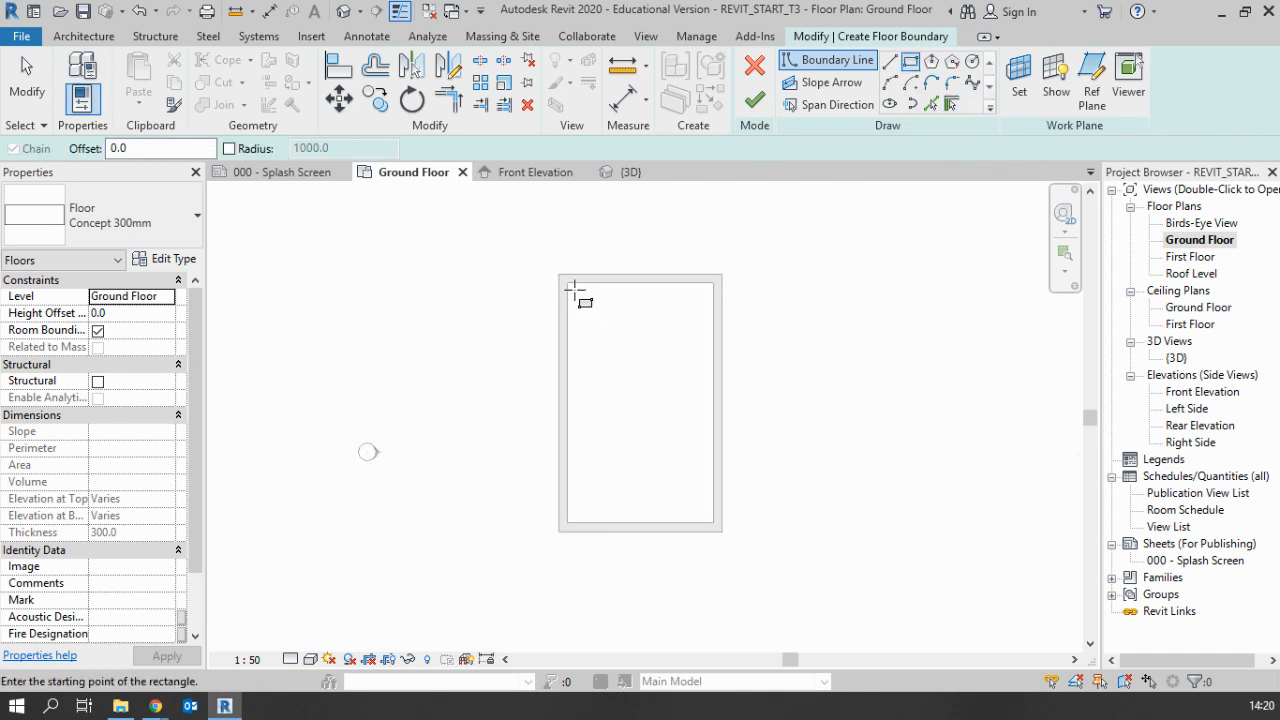
left_click(567, 284)
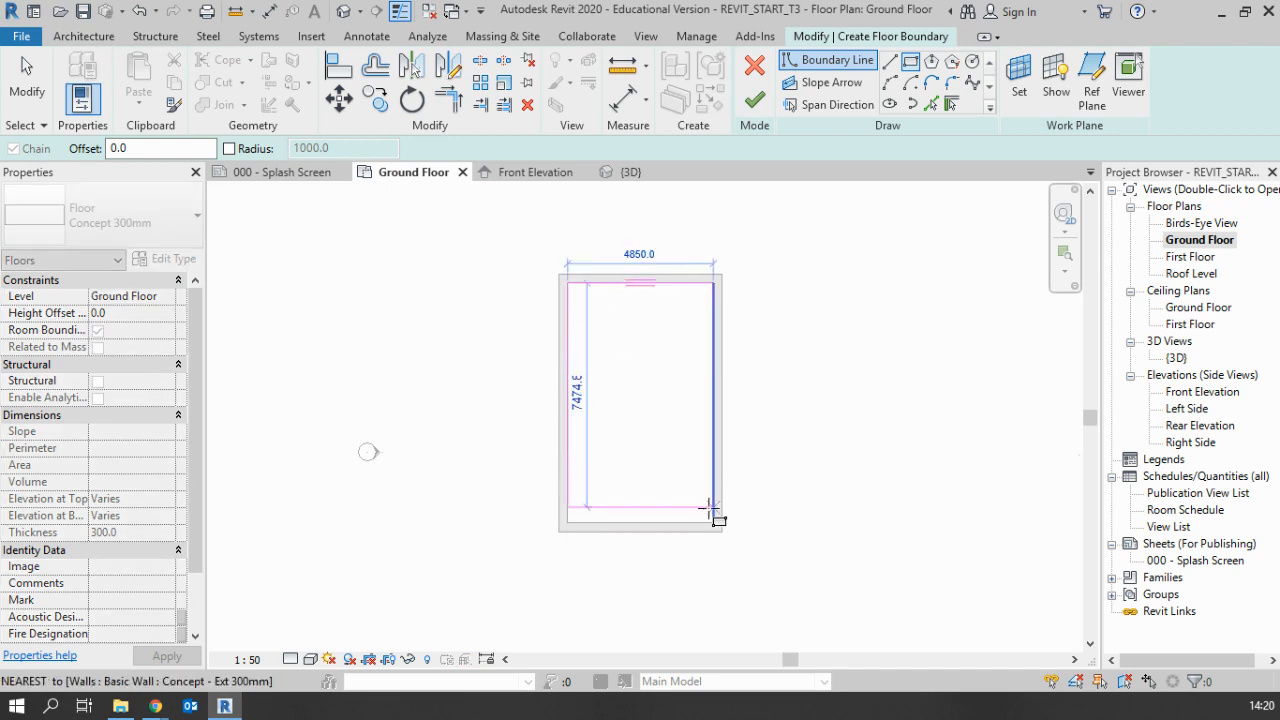
left_click(713, 522)
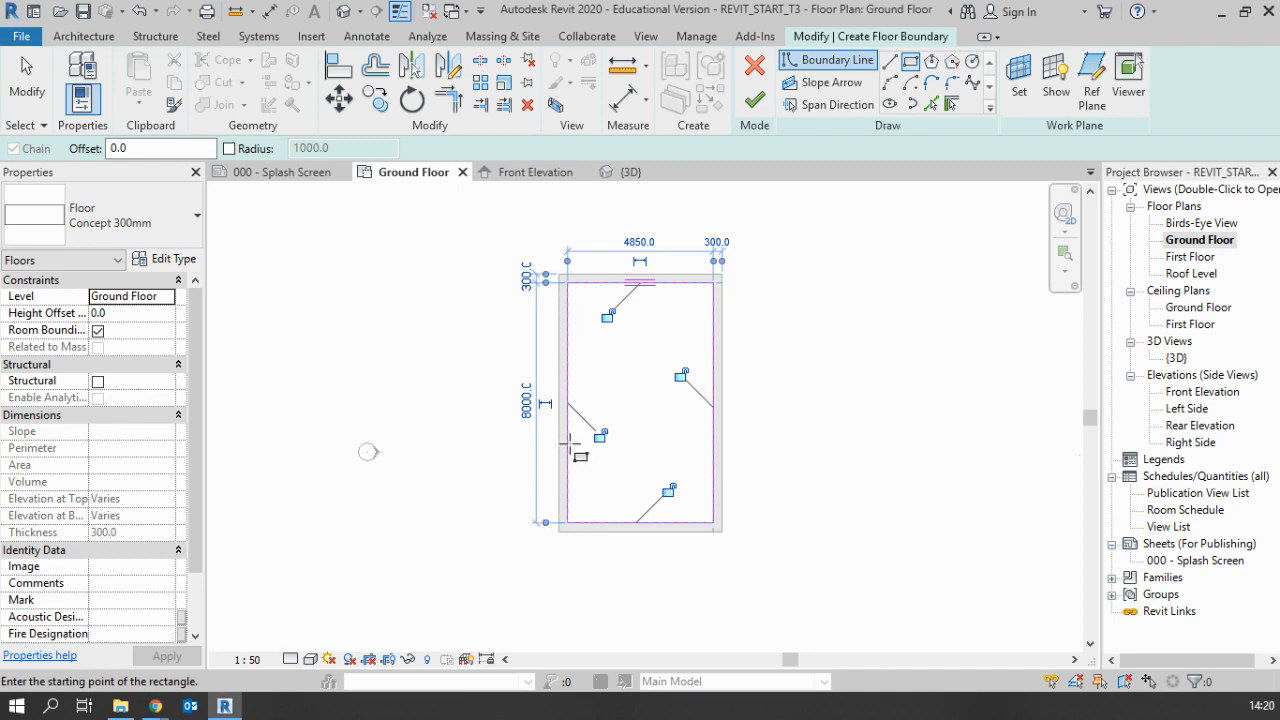
Leave the Rectangle tool and select the whole chain of four floor boundary lines
key("Escape")
key("Escape")
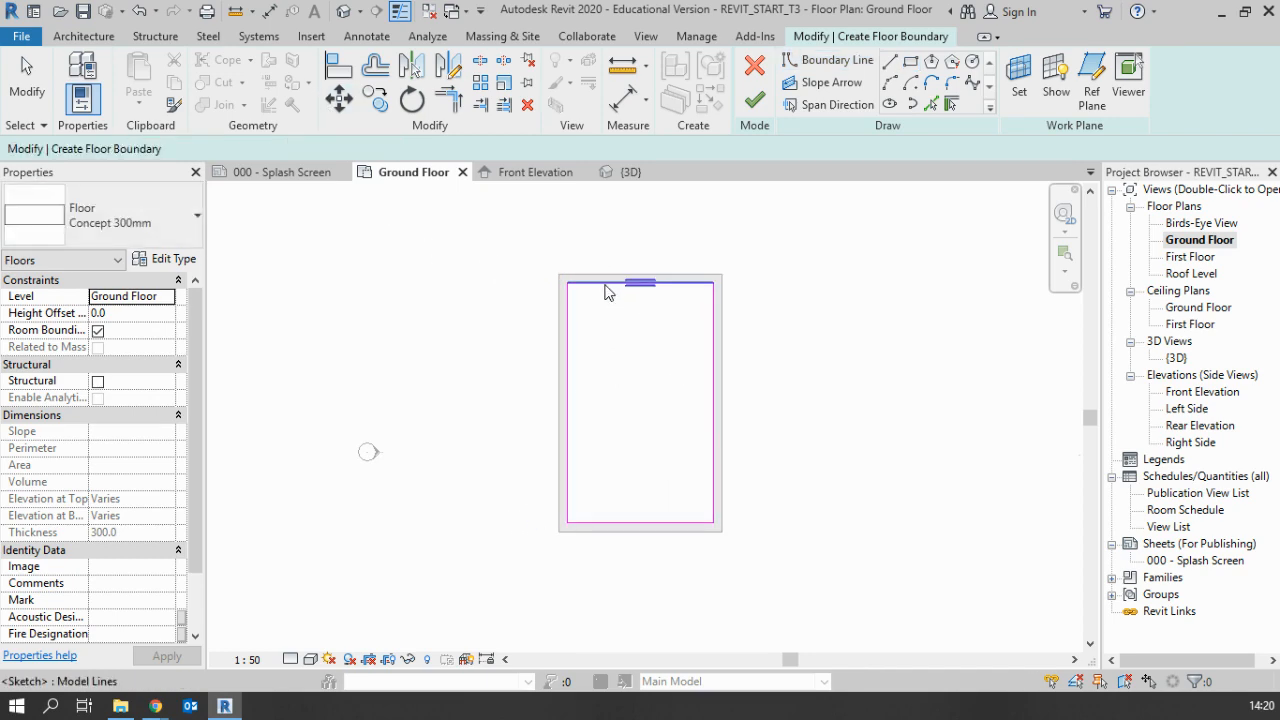
left_click(606, 285)
key("Escape")
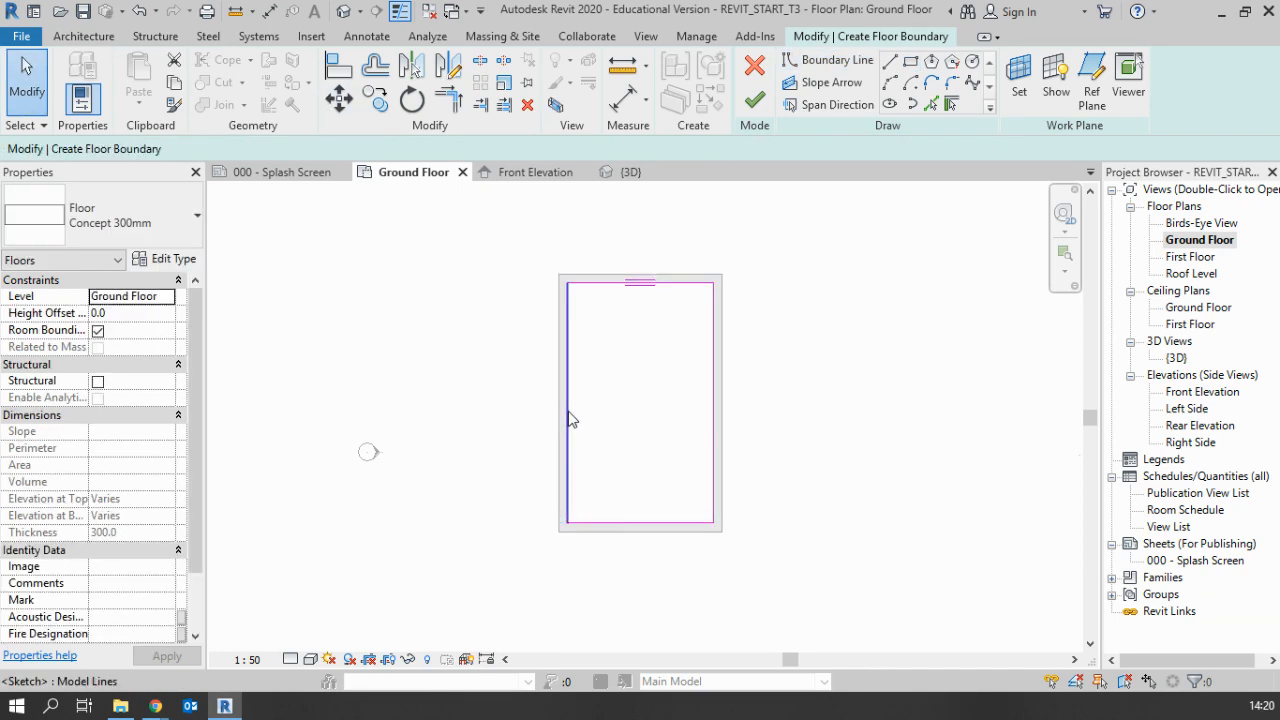
key("Tab")
left_click(569, 418)
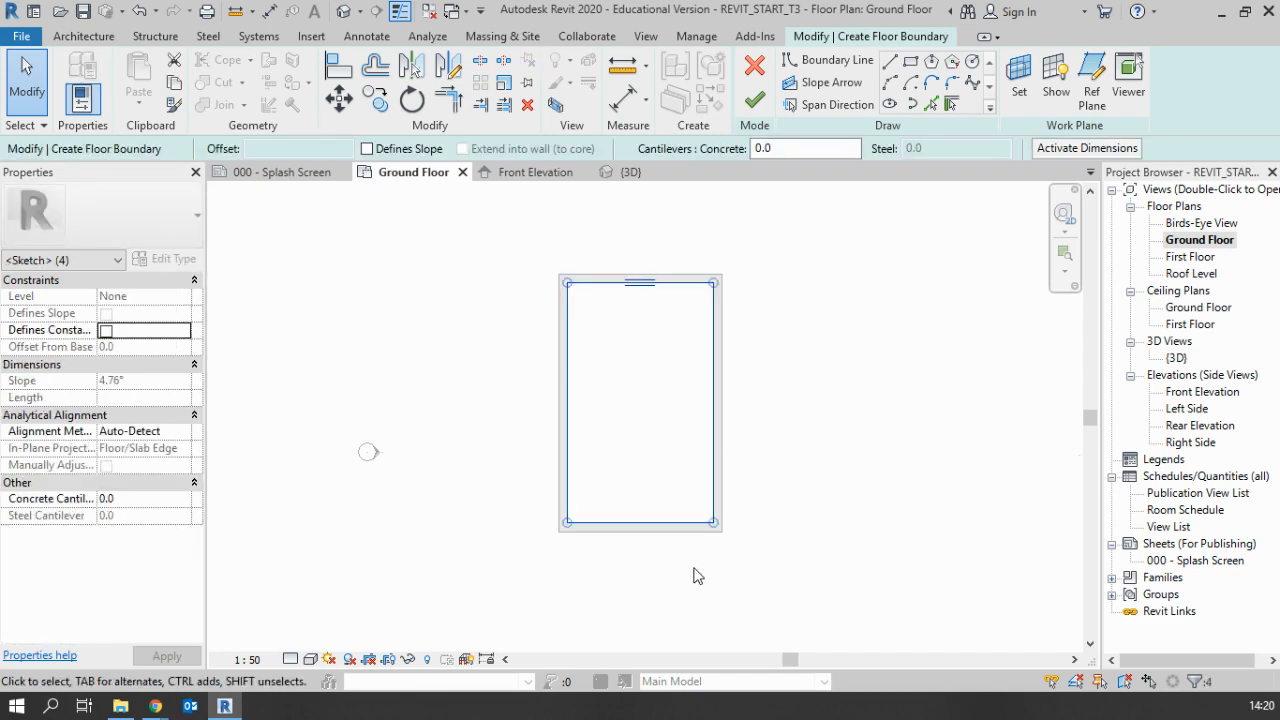
Select one long and one short boundary line individually, then undo the rectangular floor boundary
left_click(715, 392)
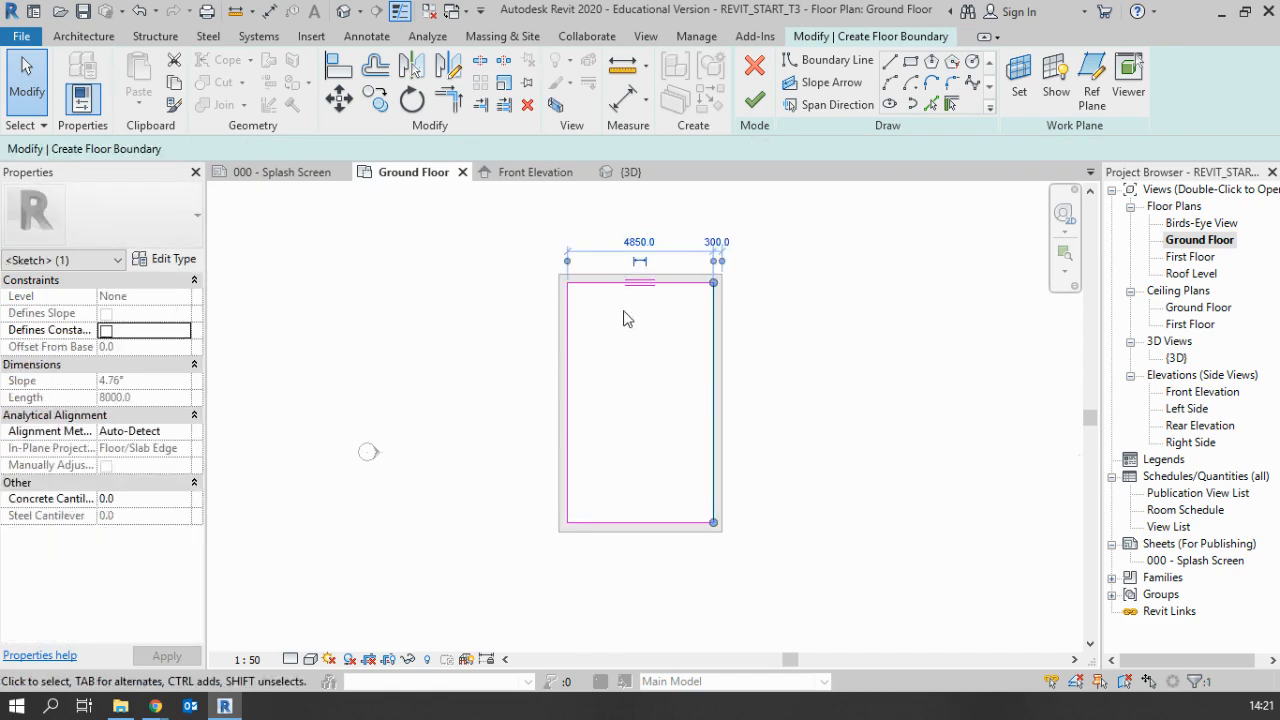
left_click(800, 417)
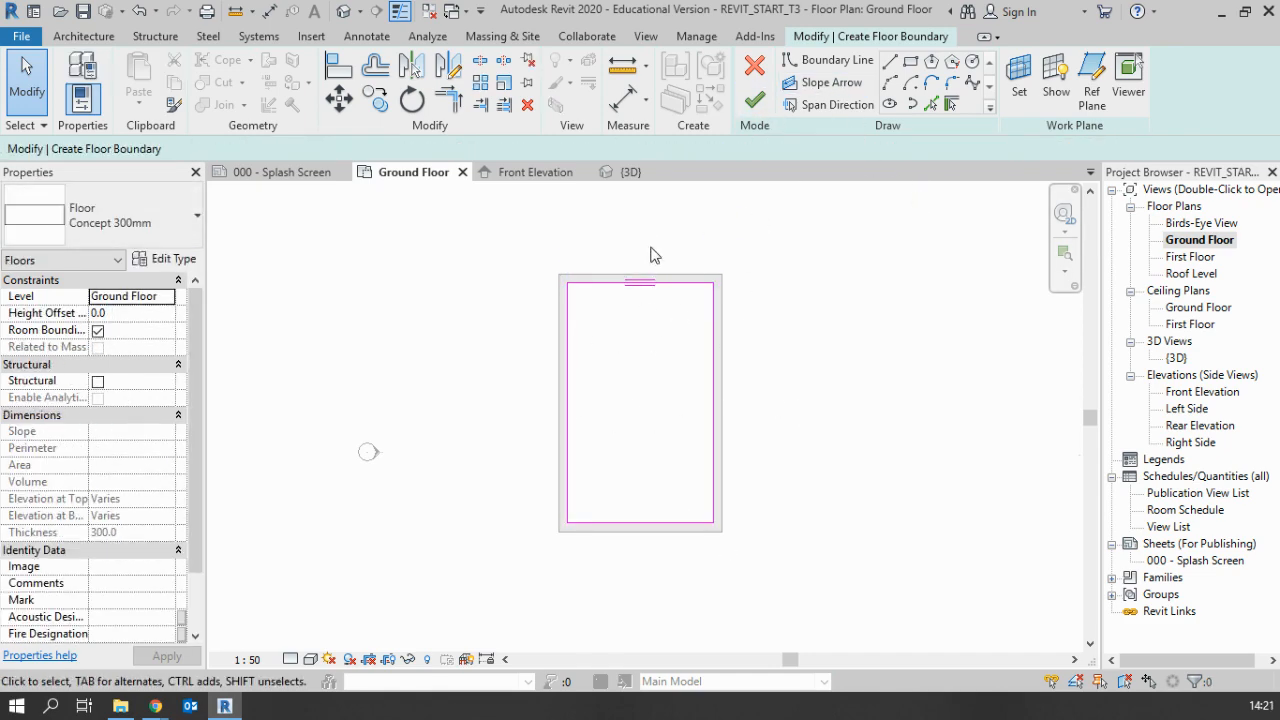
left_click(679, 289)
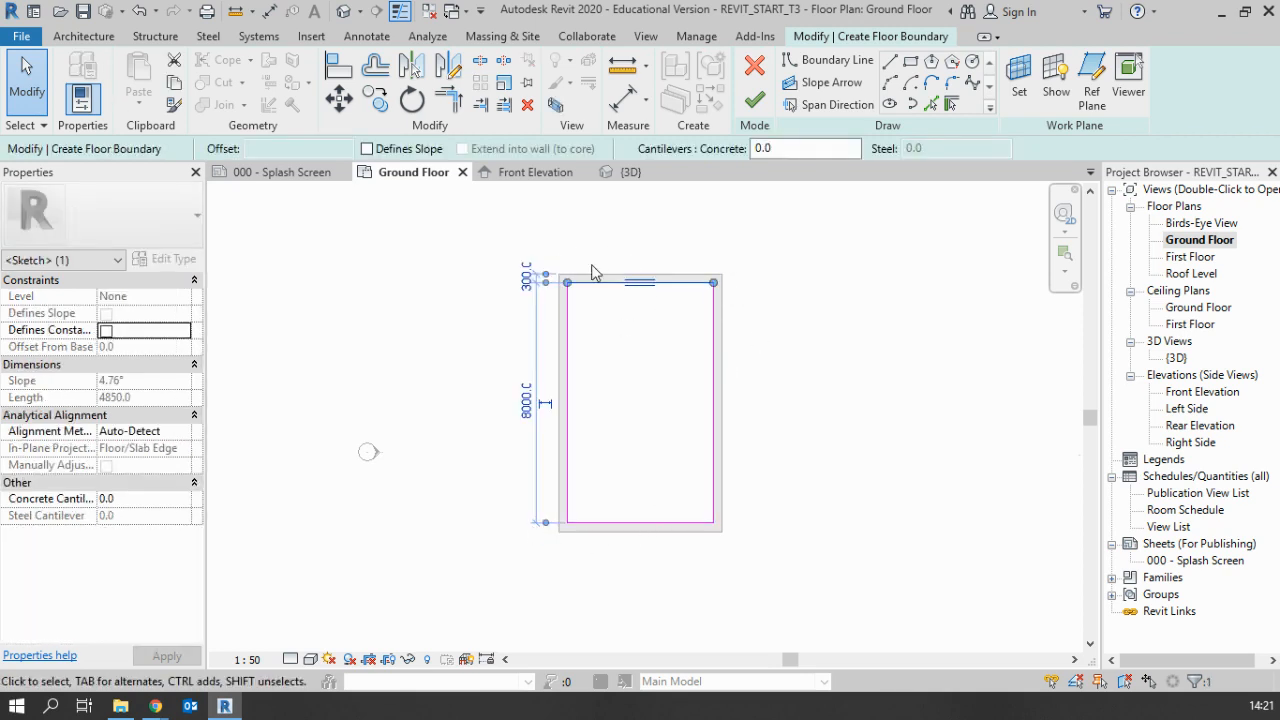
key("ctrl+z")
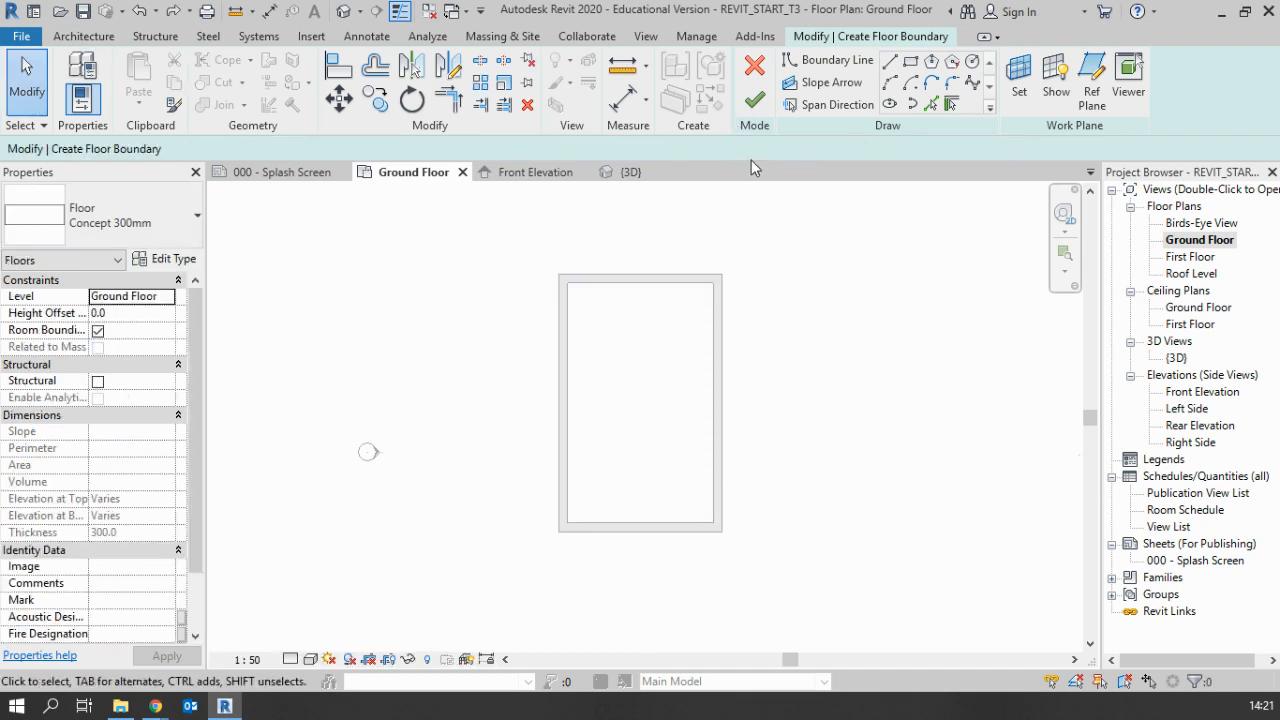
Sketch a closed floor boundary with chained straight lines along the walls' inner faces, with an irregular stepped cutout near one lower corner
left_click(890, 62)
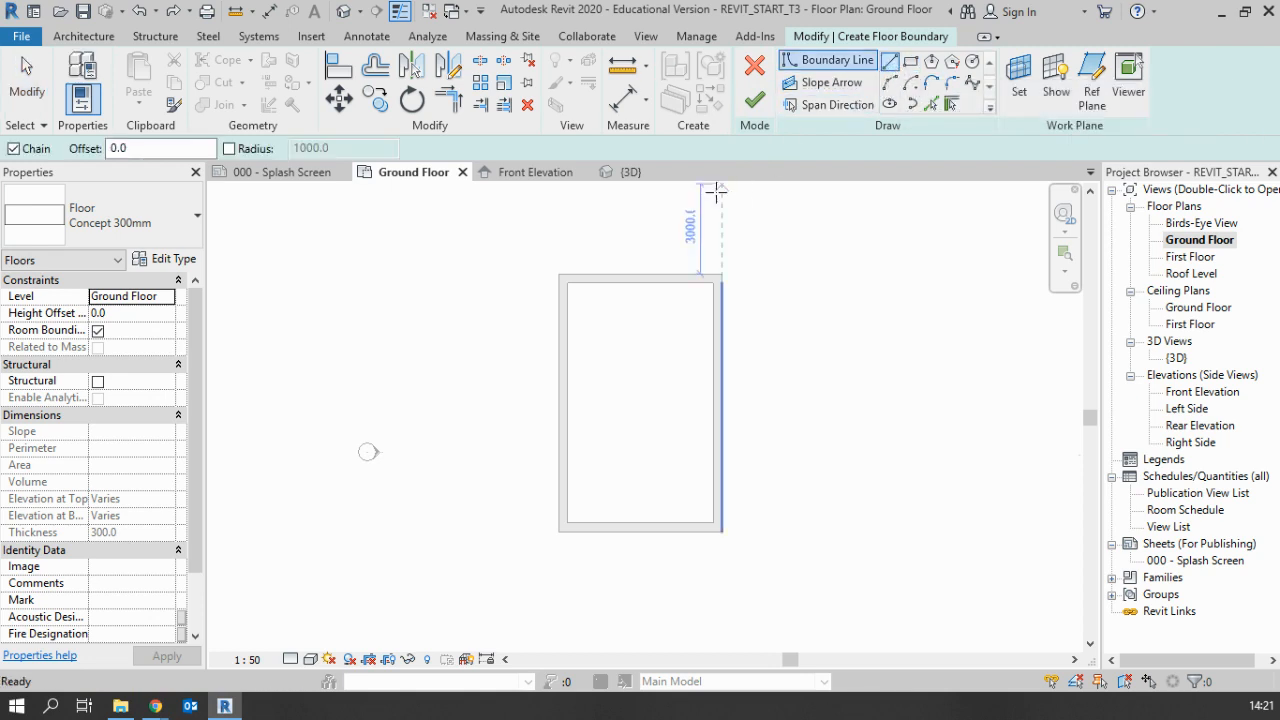
left_click(567, 282)
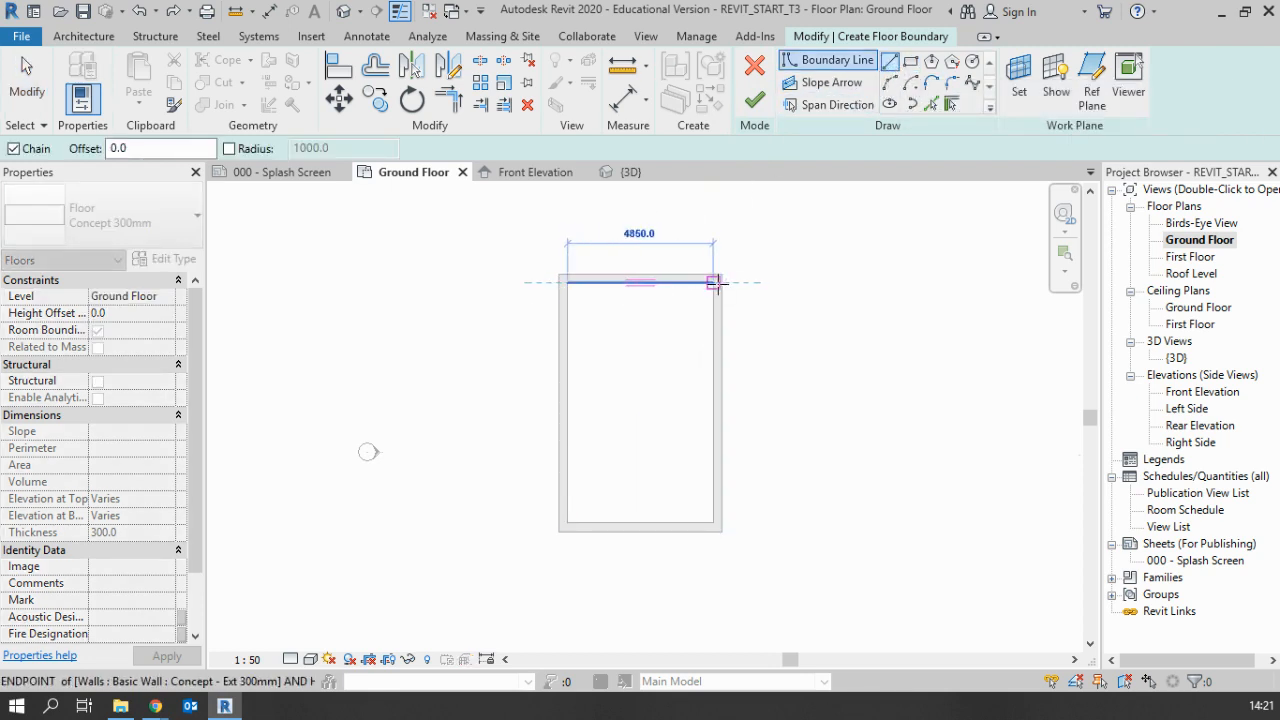
left_click(714, 282)
left_click(710, 479)
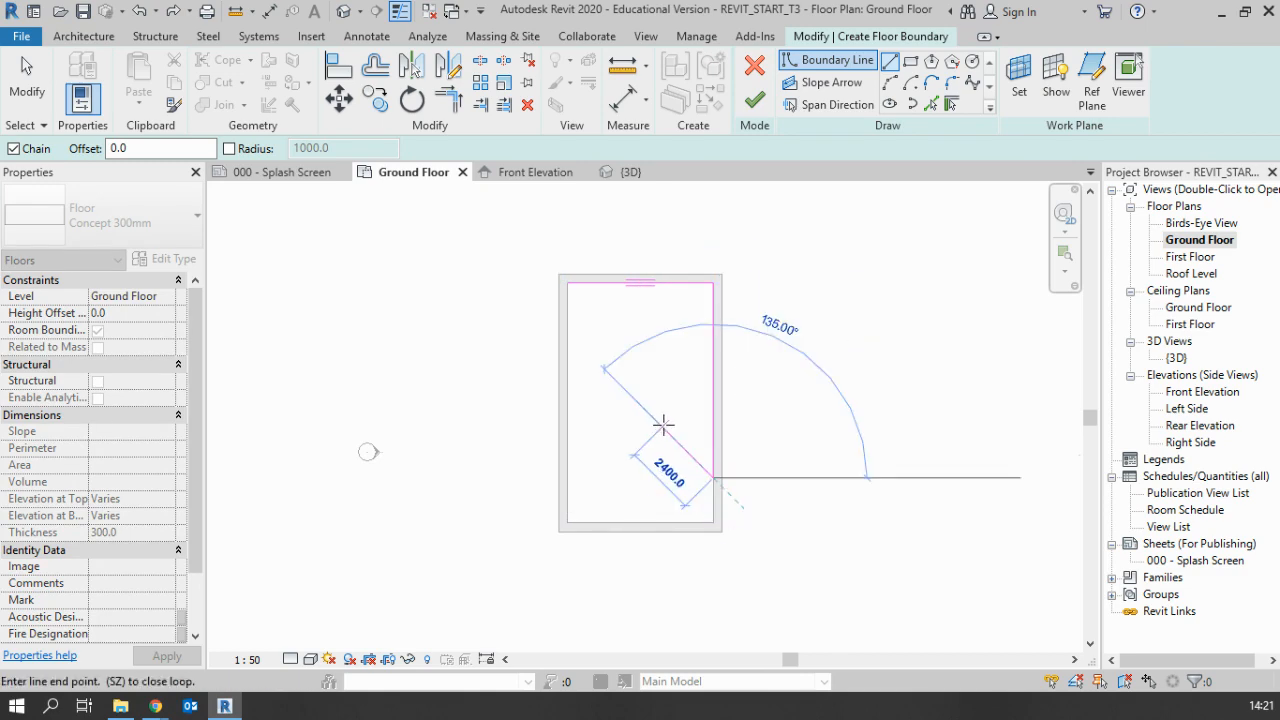
left_click(662, 428)
left_click(647, 486)
left_click(604, 486)
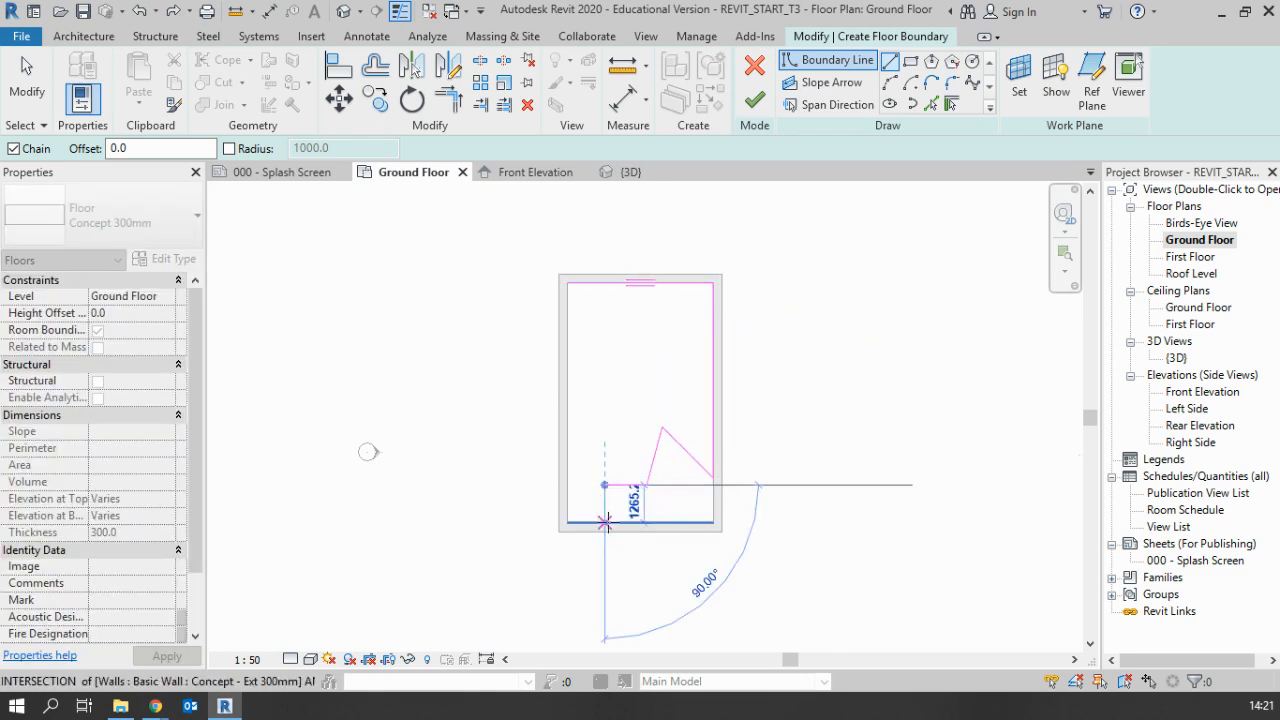
left_click(604, 520)
left_click(567, 520)
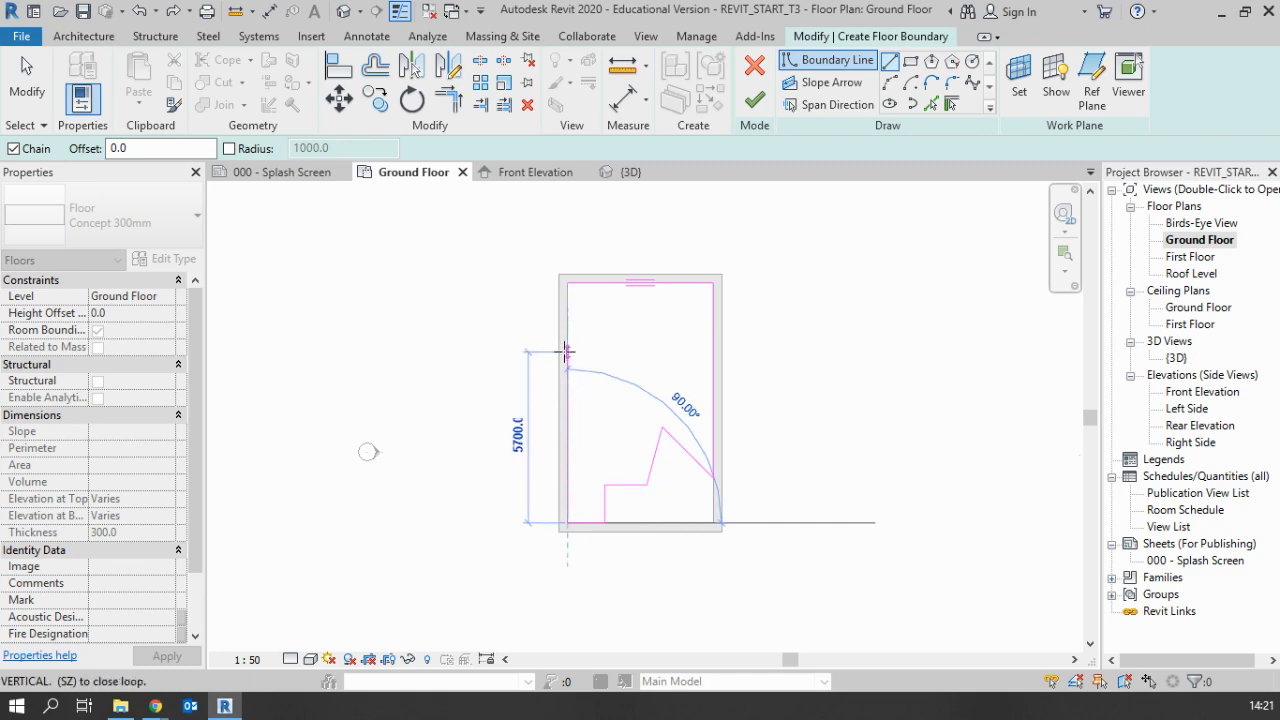
left_click(567, 283)
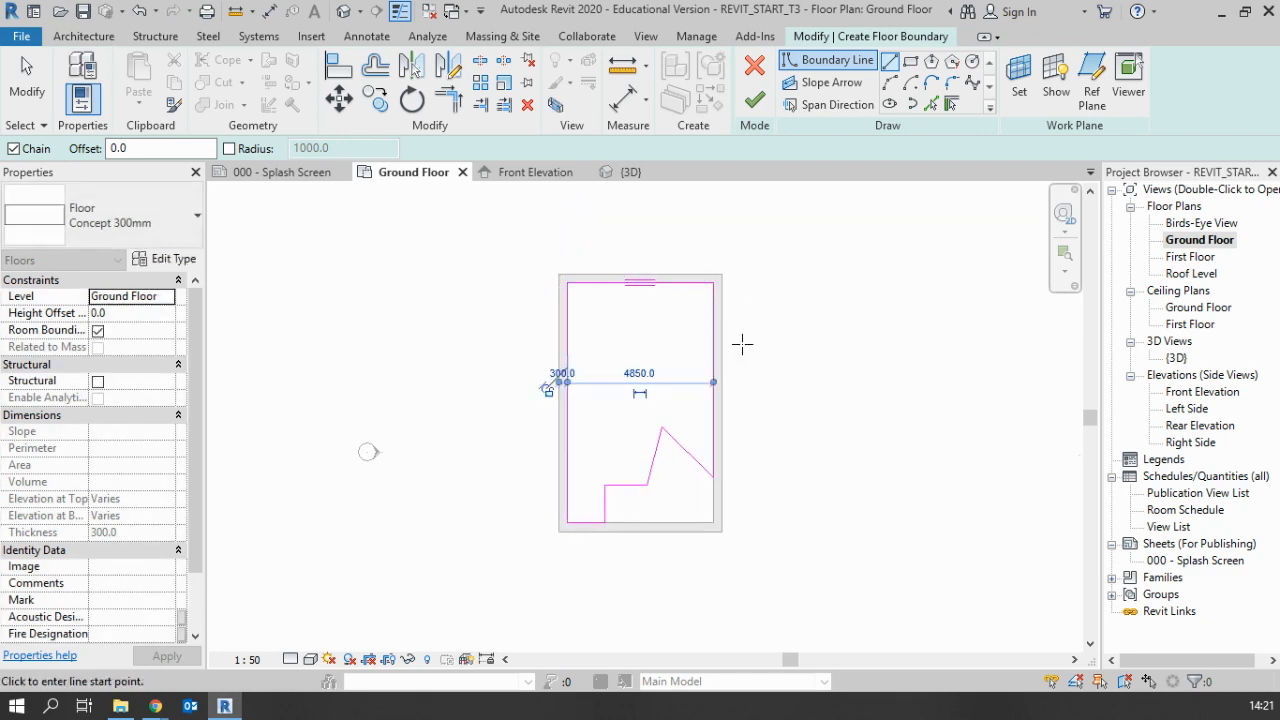
Undo all the line segments of the irregular floor boundary
key("Escape")
key("ctrl+z")
key("ctrl+z")
key("ctrl+z")
key("ctrl+z")
key("ctrl+z")
key("ctrl+z")
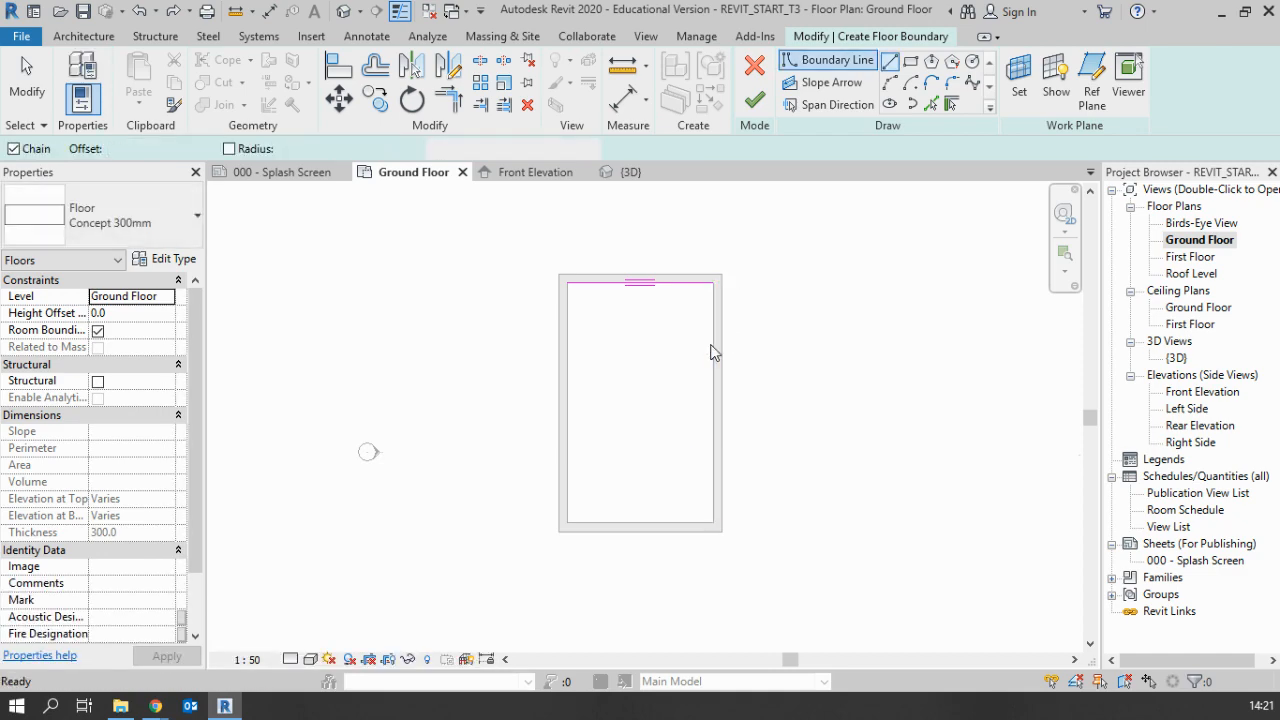
key("ctrl+z")
key("ctrl+z")
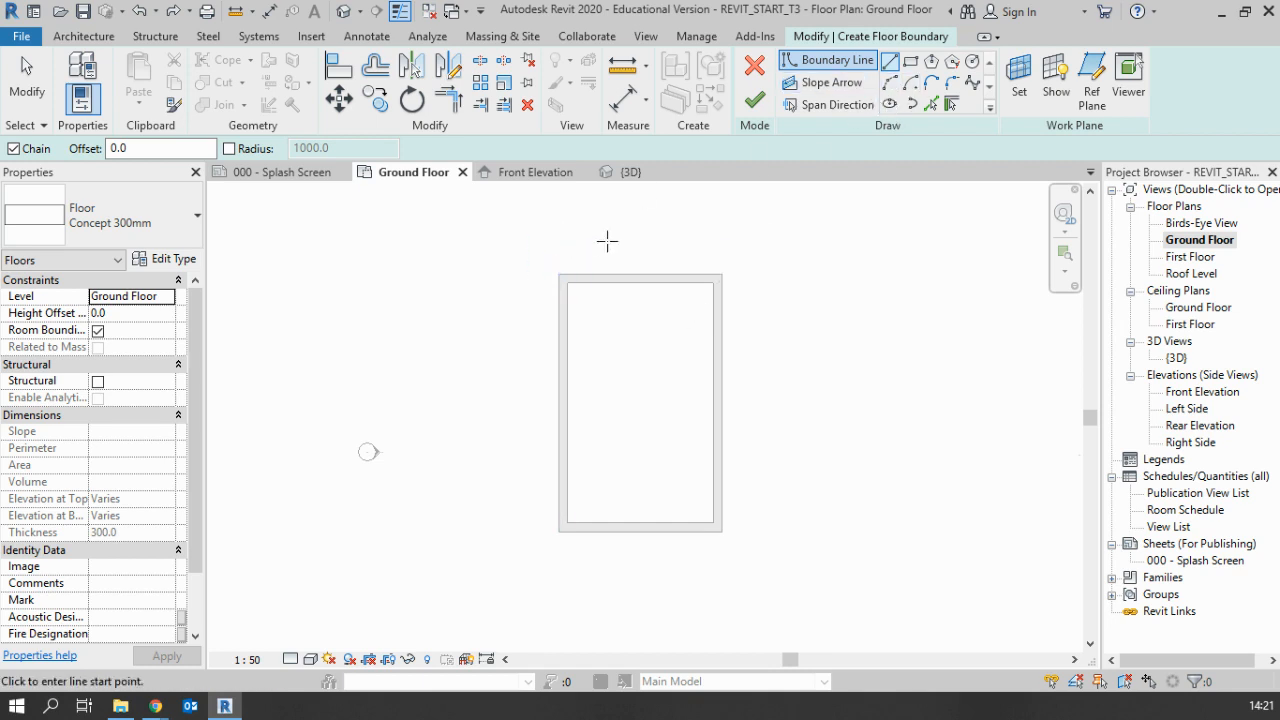
Sketch an open chain of boundary lines along one short wall and part of a long wall, with an angled indent into the room
left_click(566, 282)
left_click(713, 282)
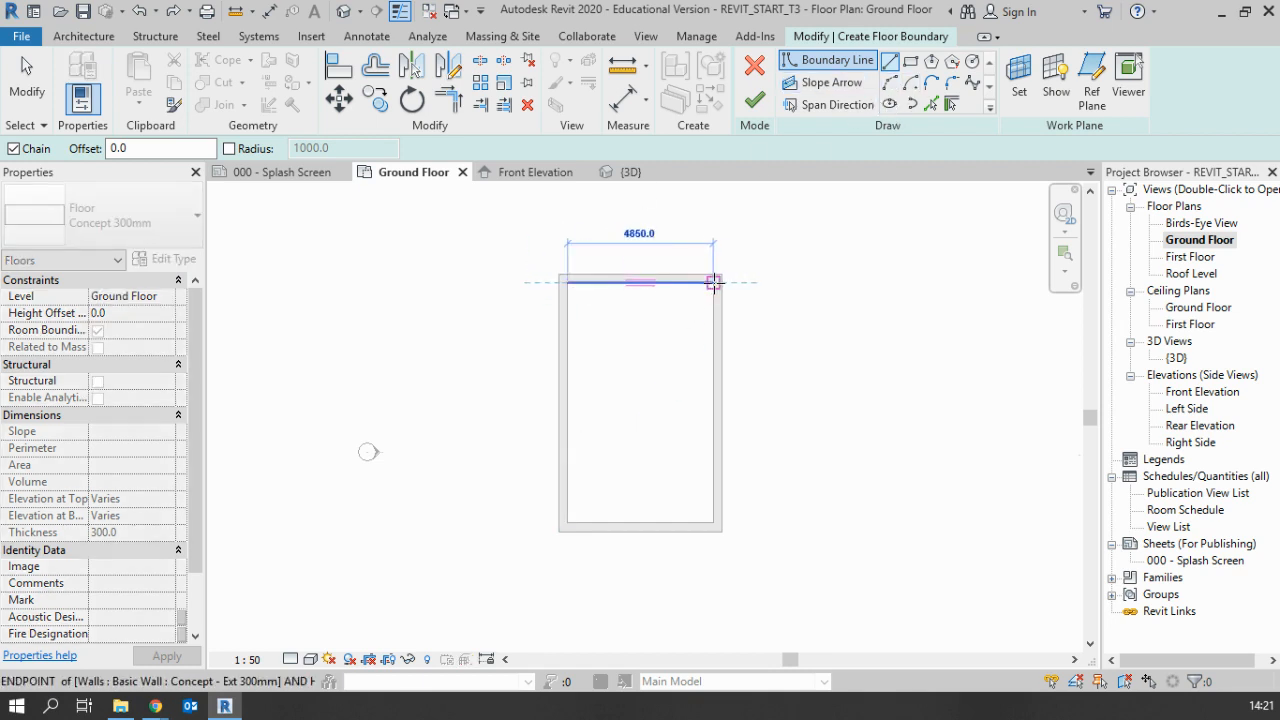
left_click(713, 343)
left_click(661, 357)
left_click(653, 408)
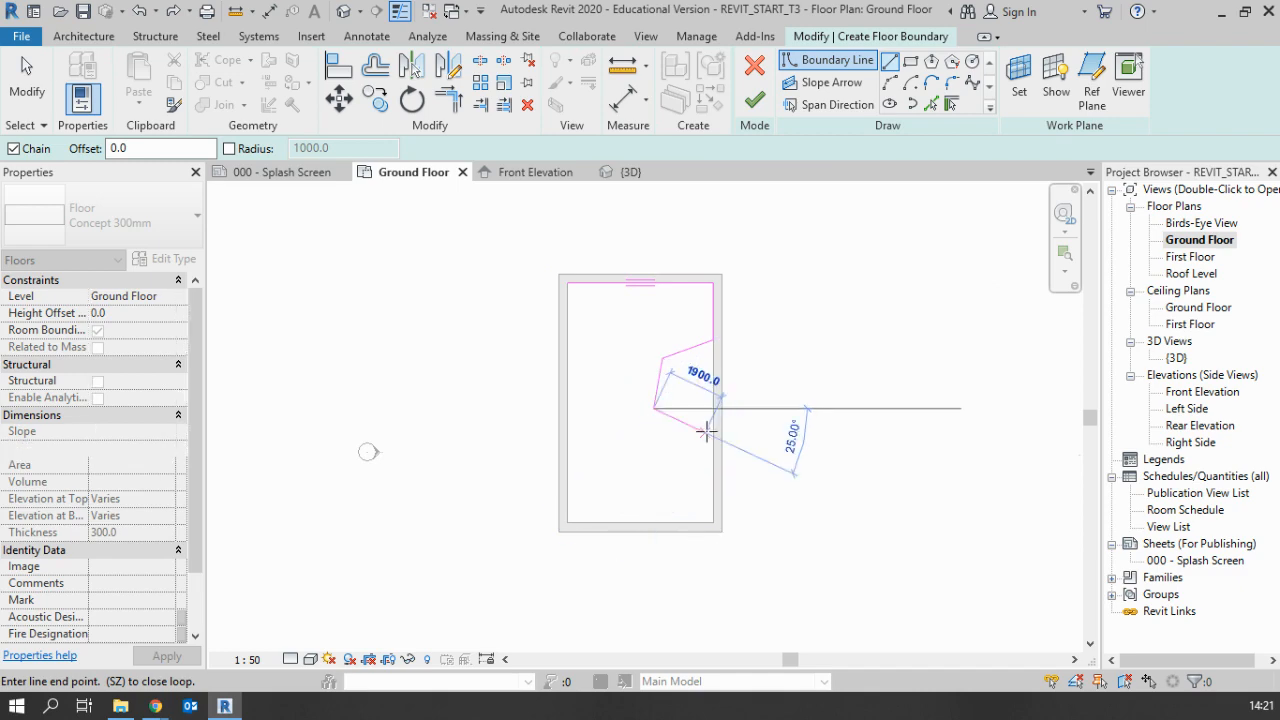
left_click(713, 427)
key("Escape")
key("Escape")
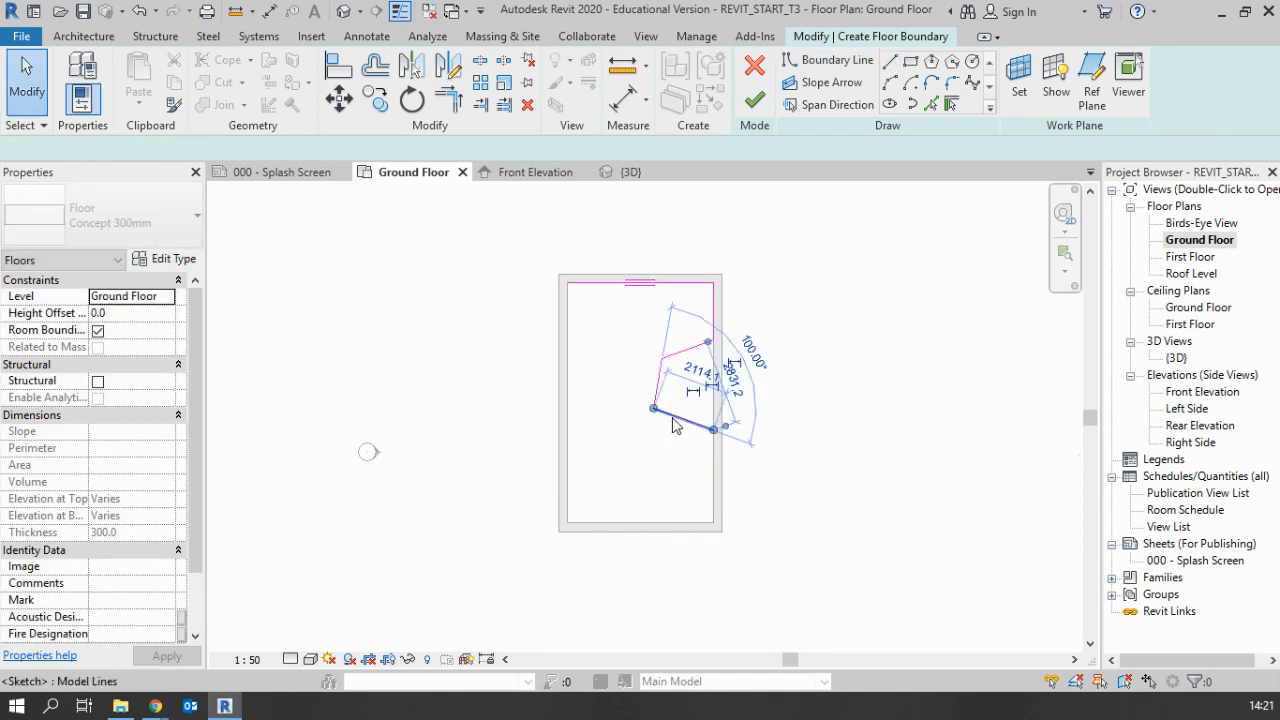
Select the angled boundary lines and try out their endpoint grips to adjust the corners of the indent
left_click(655, 410)
mouse_move(653, 409)
left_mouse_down()
mouse_move(630, 380)
mouse_move(629, 529)
mouse_move(655, 414)
mouse_move(632, 436)
mouse_move(651, 400)
mouse_move(675, 412)
mouse_move(652, 405)
left_mouse_up()
scroll(656, 416, "up", 3)
left_click(656, 462)
left_click(680, 415)
left_click(655, 385)
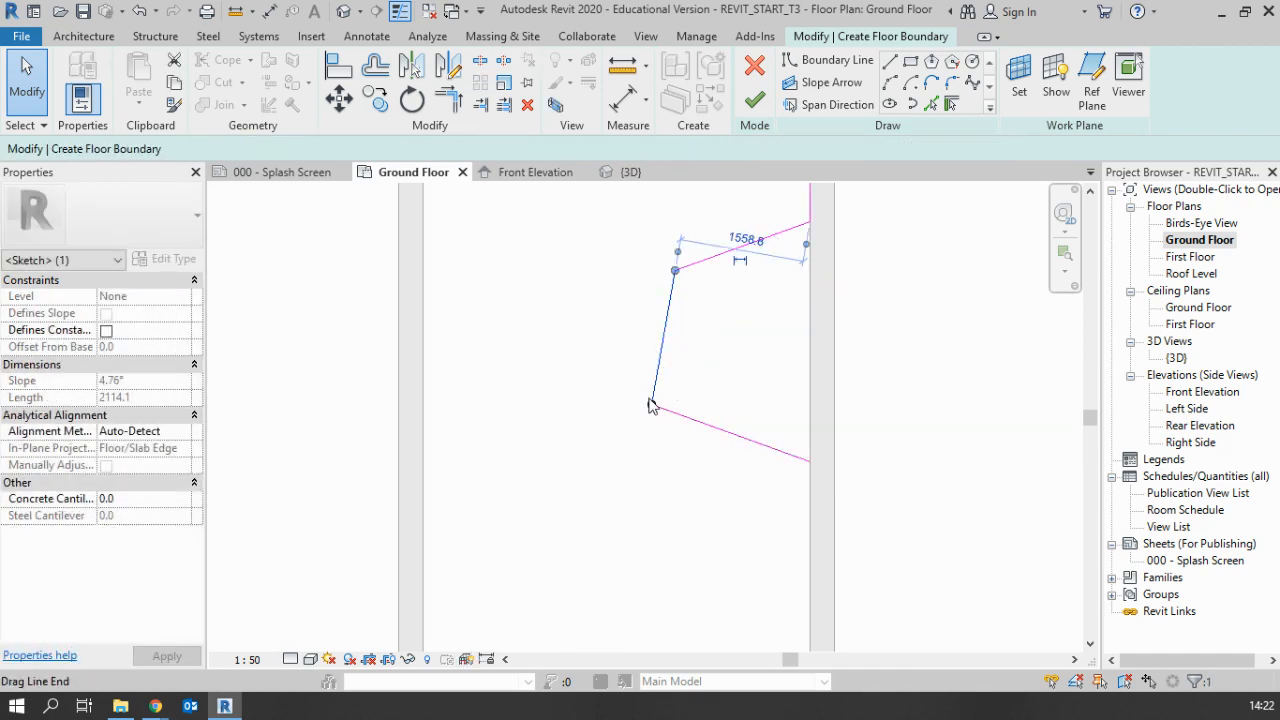
scroll(678, 454, "down", 2)
mouse_move(679, 326)
left_mouse_down()
mouse_move(642, 330)
mouse_move(682, 330)
left_mouse_up()
left_click(707, 470)
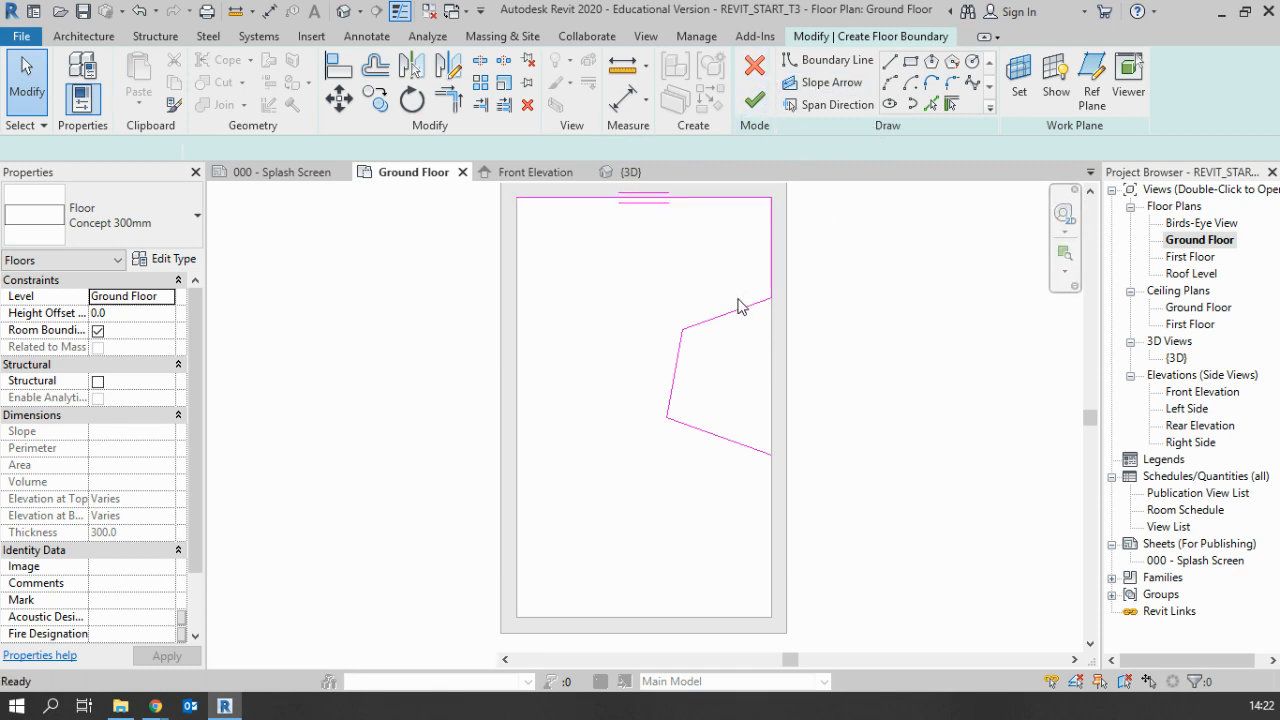
Undo the endpoint adjustments and all the boundary lines of the indented chain
scroll(737, 443, "up", 2)
key("ctrl+z")
key("ctrl+z")
key("ctrl+z")
key("ctrl+z")
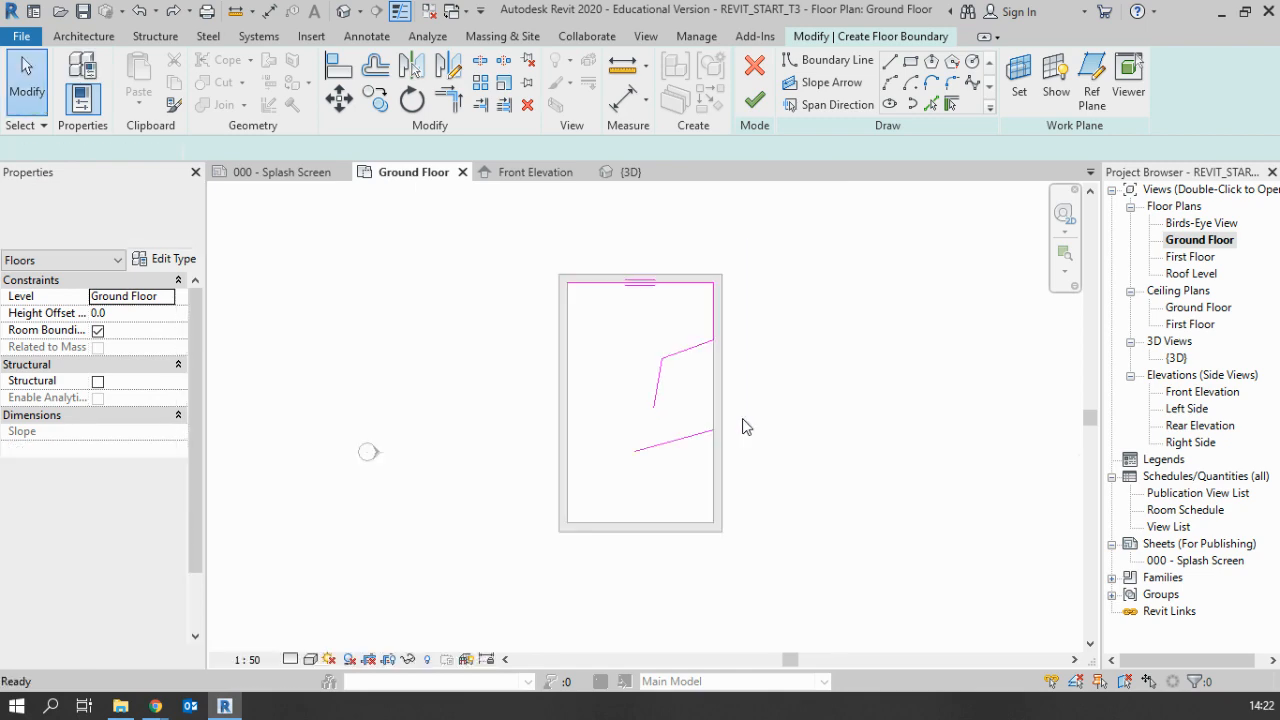
key("ctrl+z")
key("ctrl+z")
key("ctrl+z")
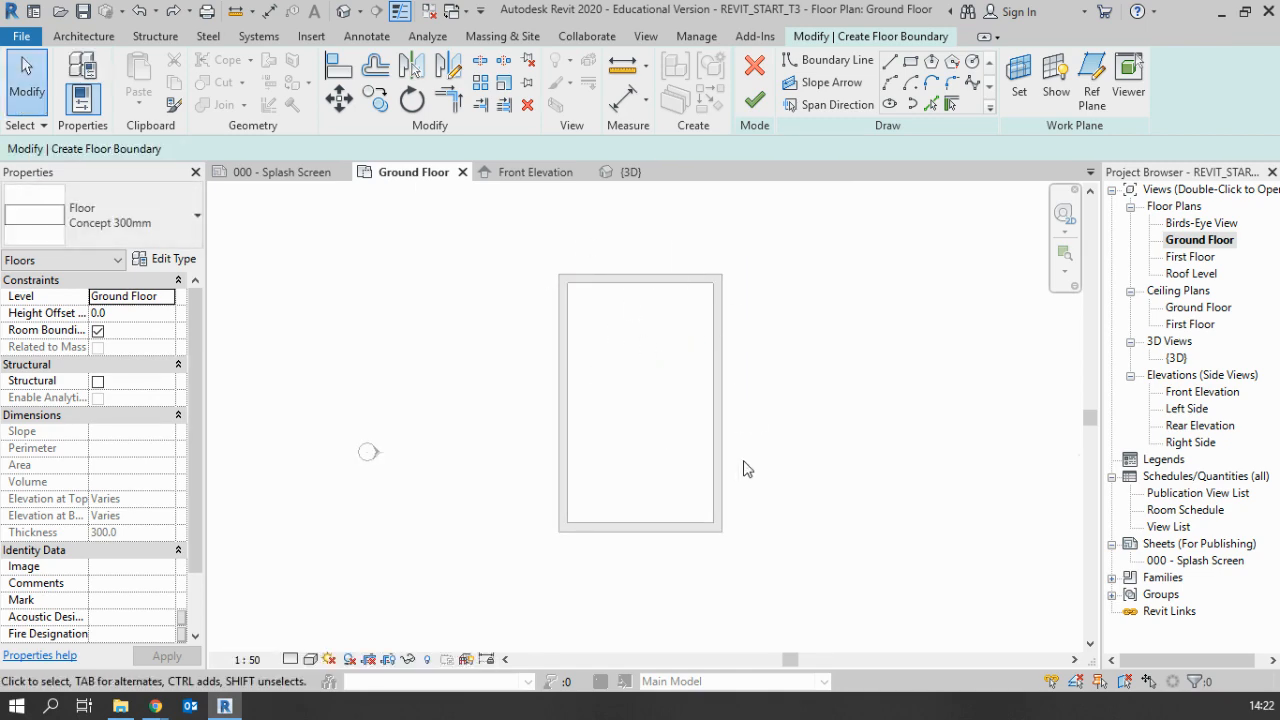
Create the floor boundary by picking all four external walls with Pick Walls, keeping zero offset and Extend into wall (to core) enabled
left_click(953, 108)
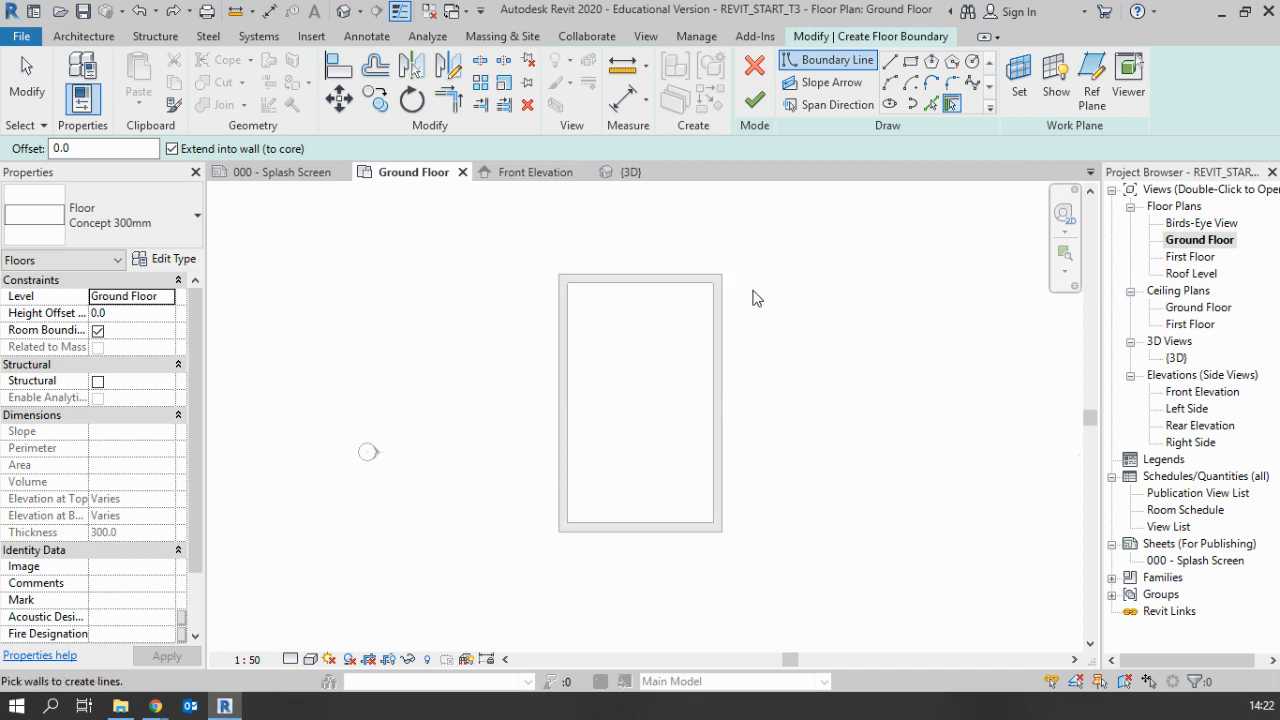
left_click(688, 291)
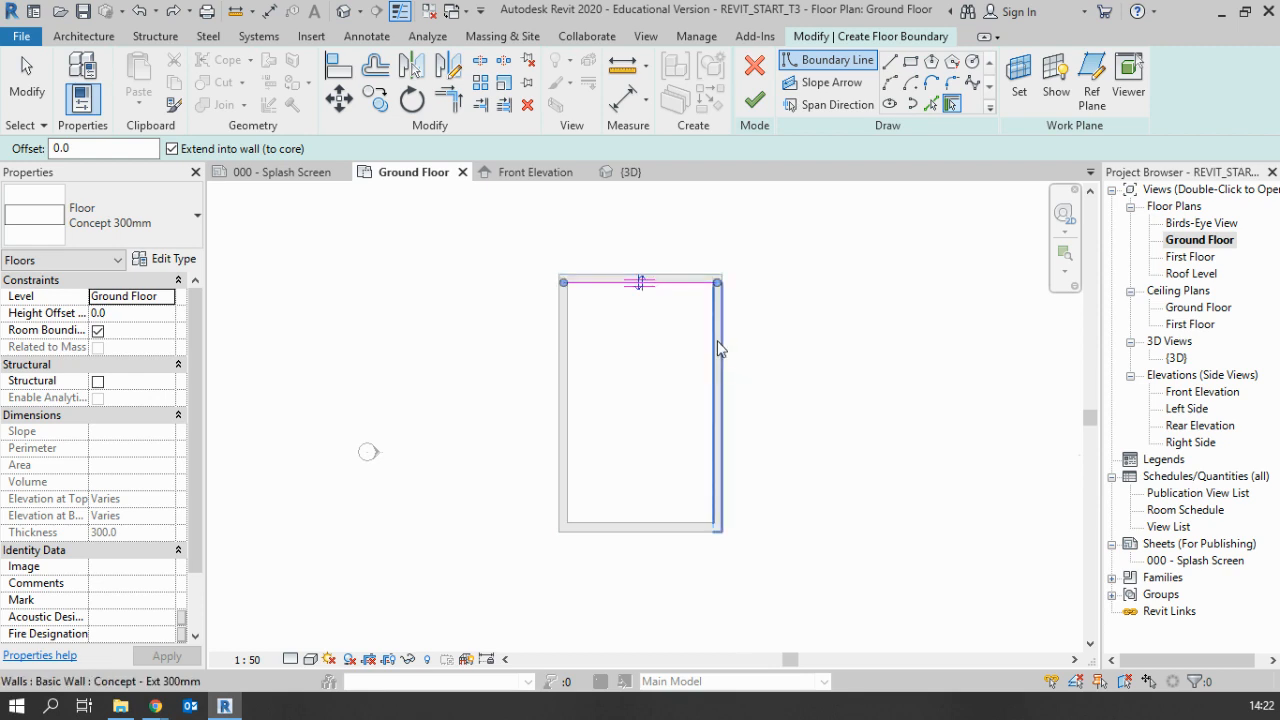
left_click(718, 348)
left_click(588, 525)
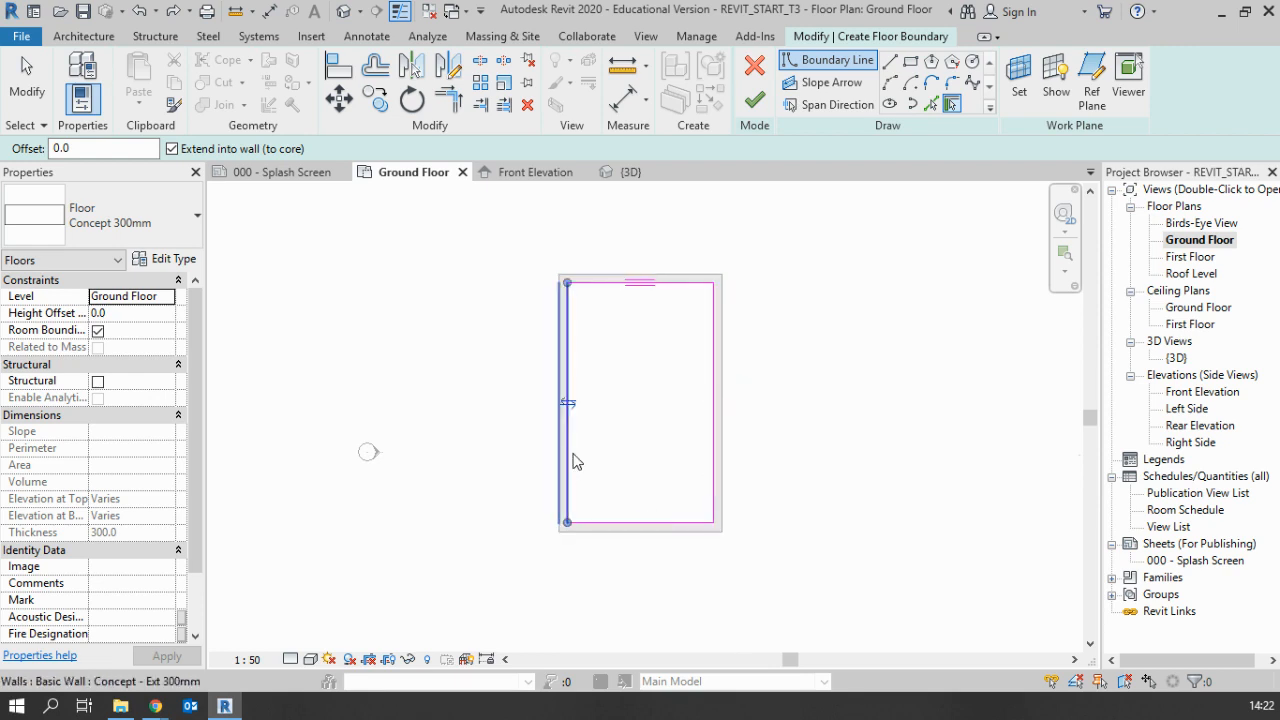
left_click(576, 461)
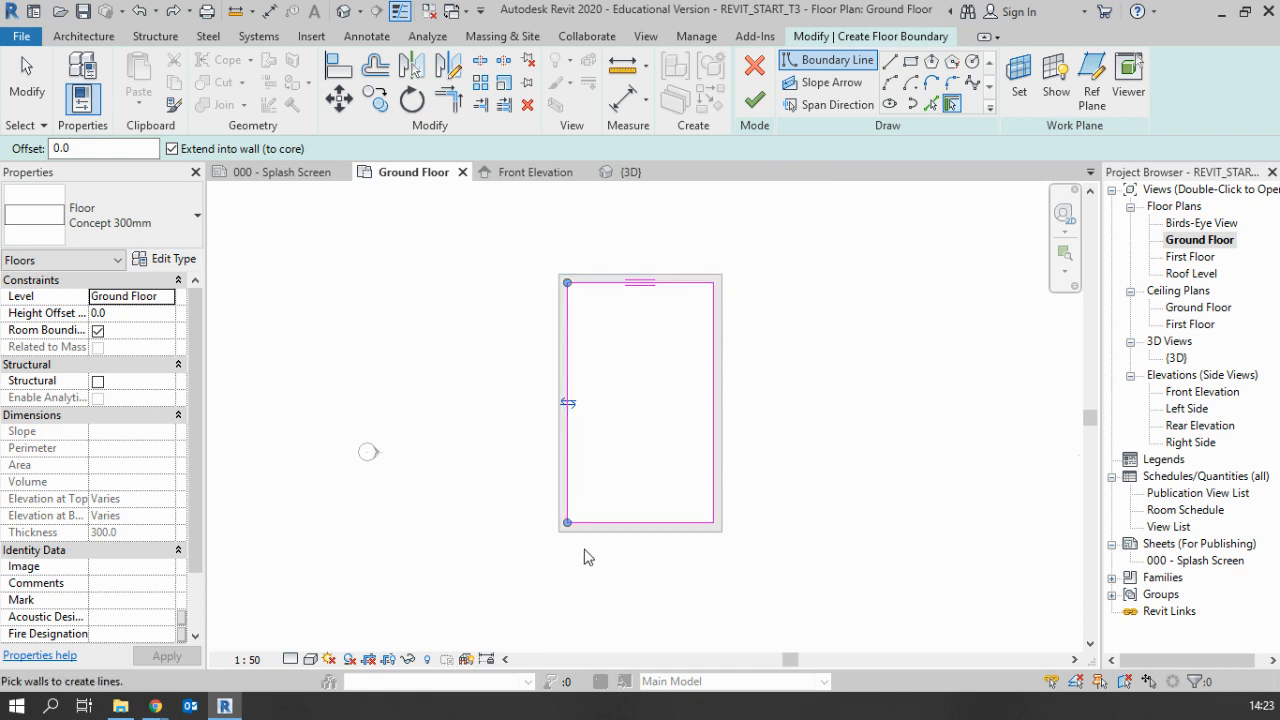
Flip the picked floor boundary to the walls' outer faces and back to the inner faces
scroll(580, 424, "up", 2)
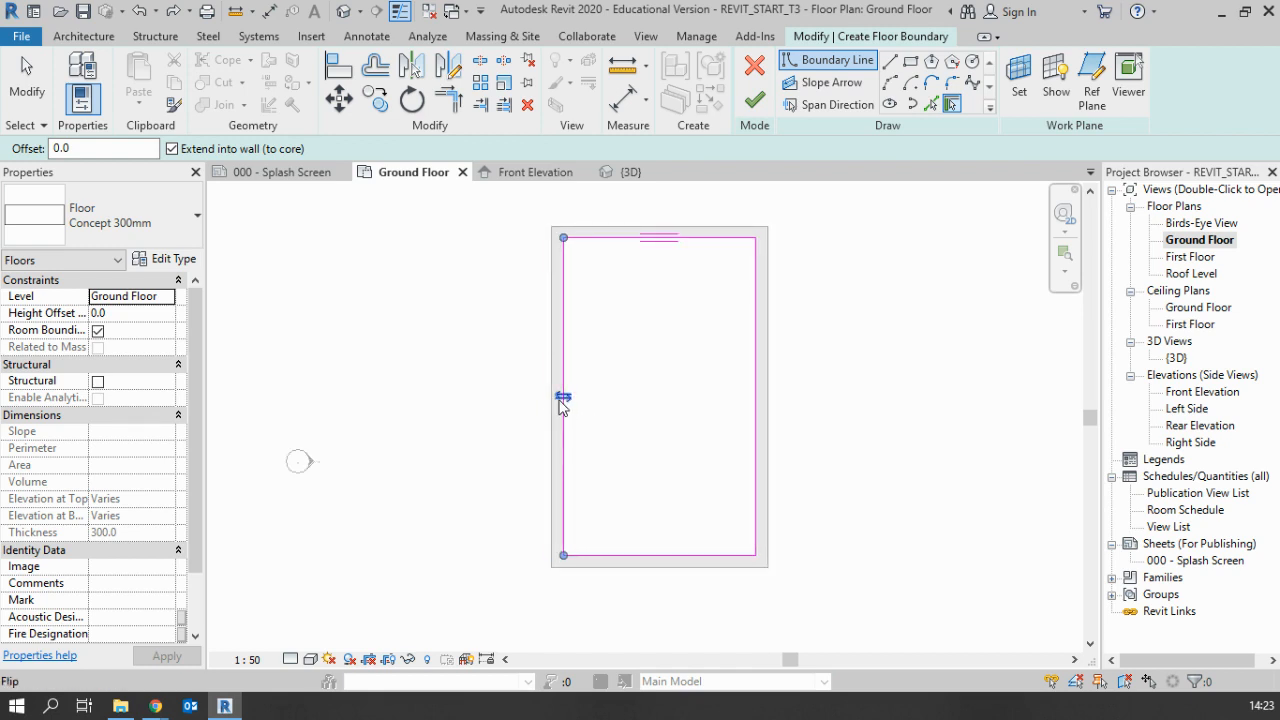
scroll(576, 419, "up", 2)
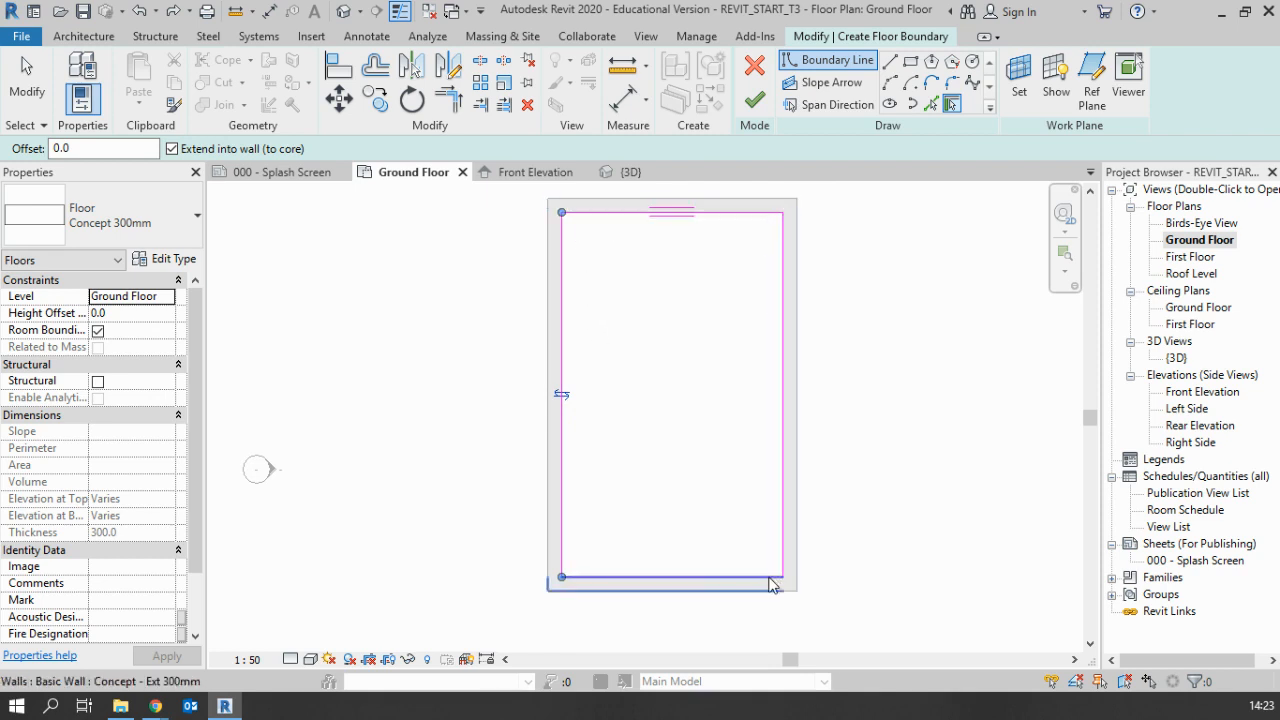
left_click(562, 396)
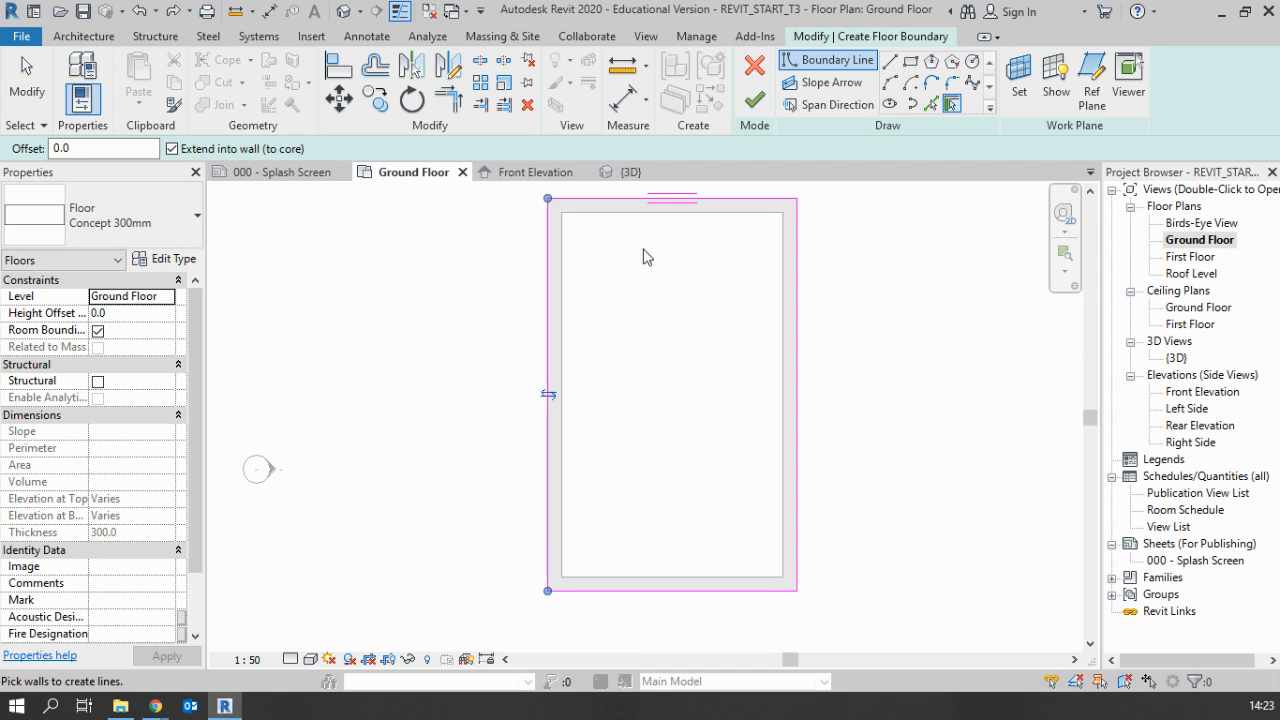
left_click(550, 396)
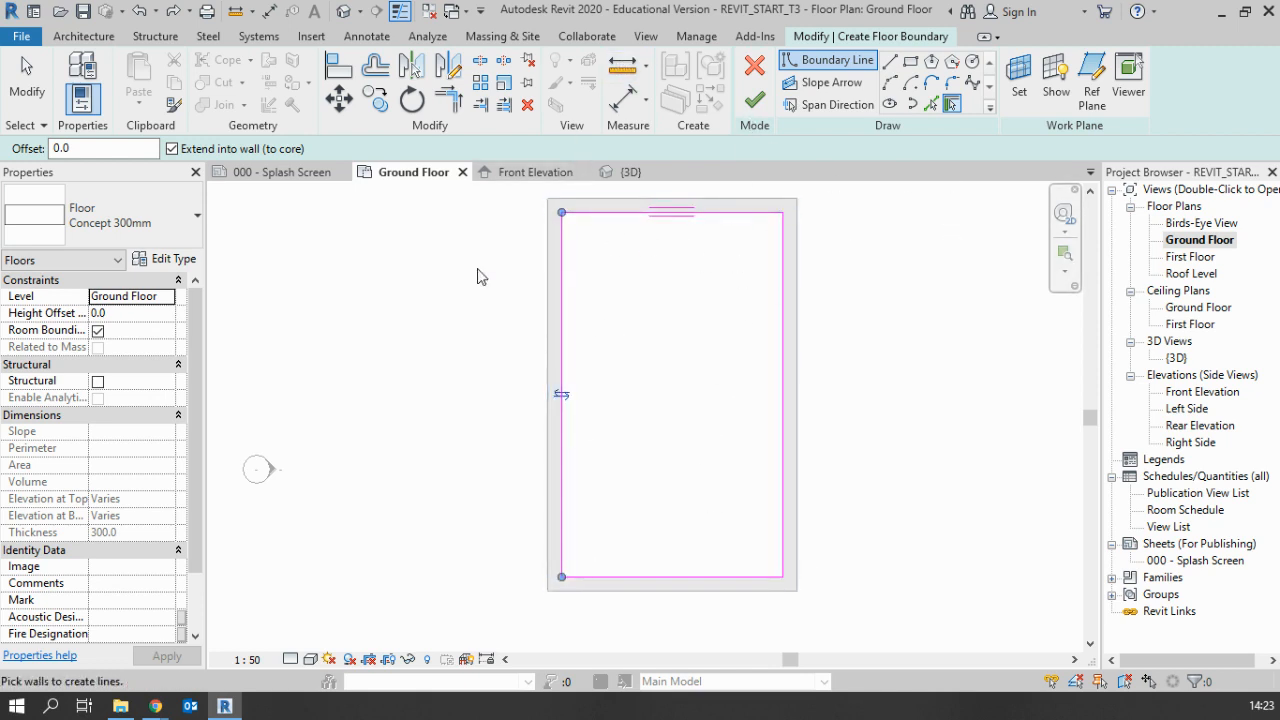
Check the available floor types and keep Concept 300mm for the slab
scroll(820, 561, "down", 2)
middle_click_drag(821, 433, 678, 406)
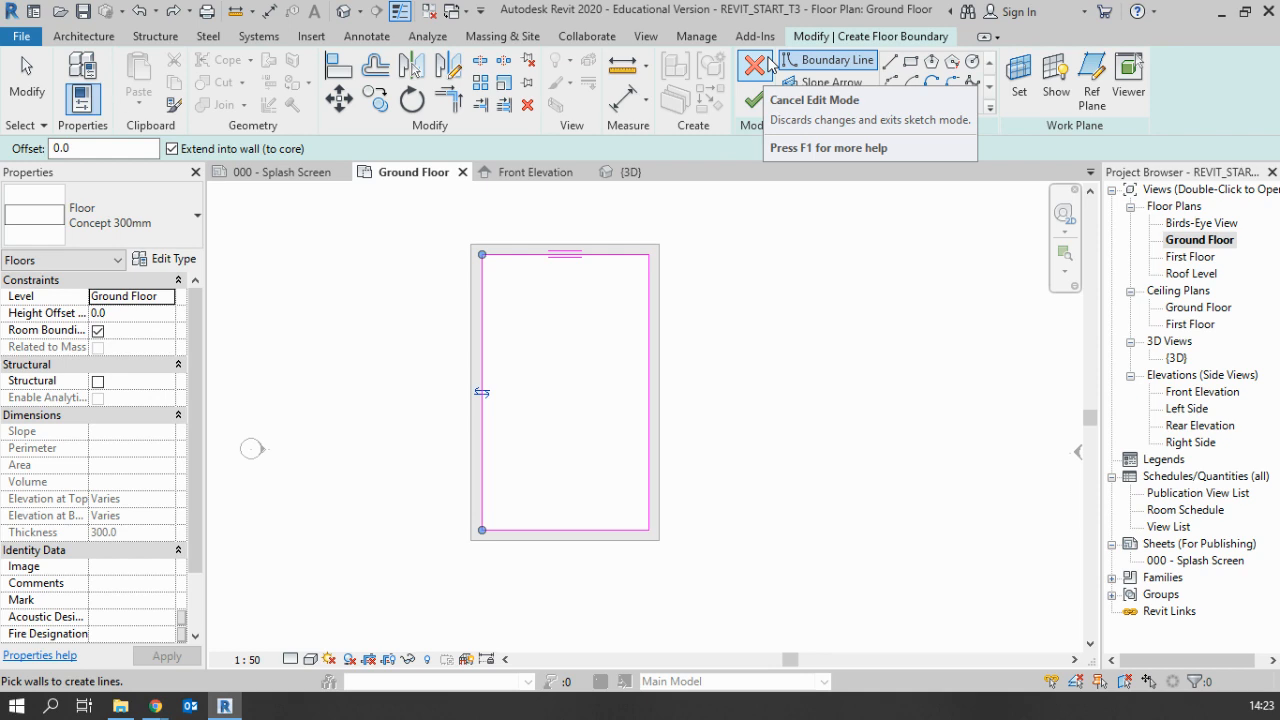
left_click(180, 220)
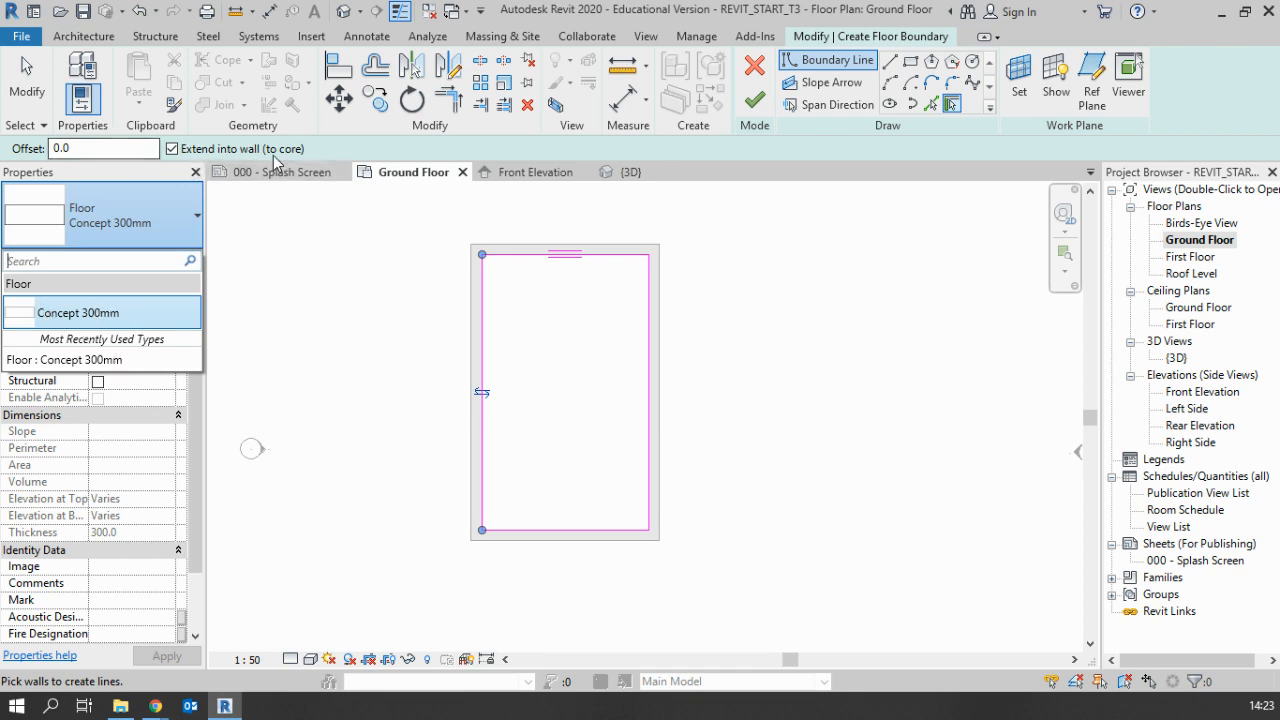
left_click(370, 147)
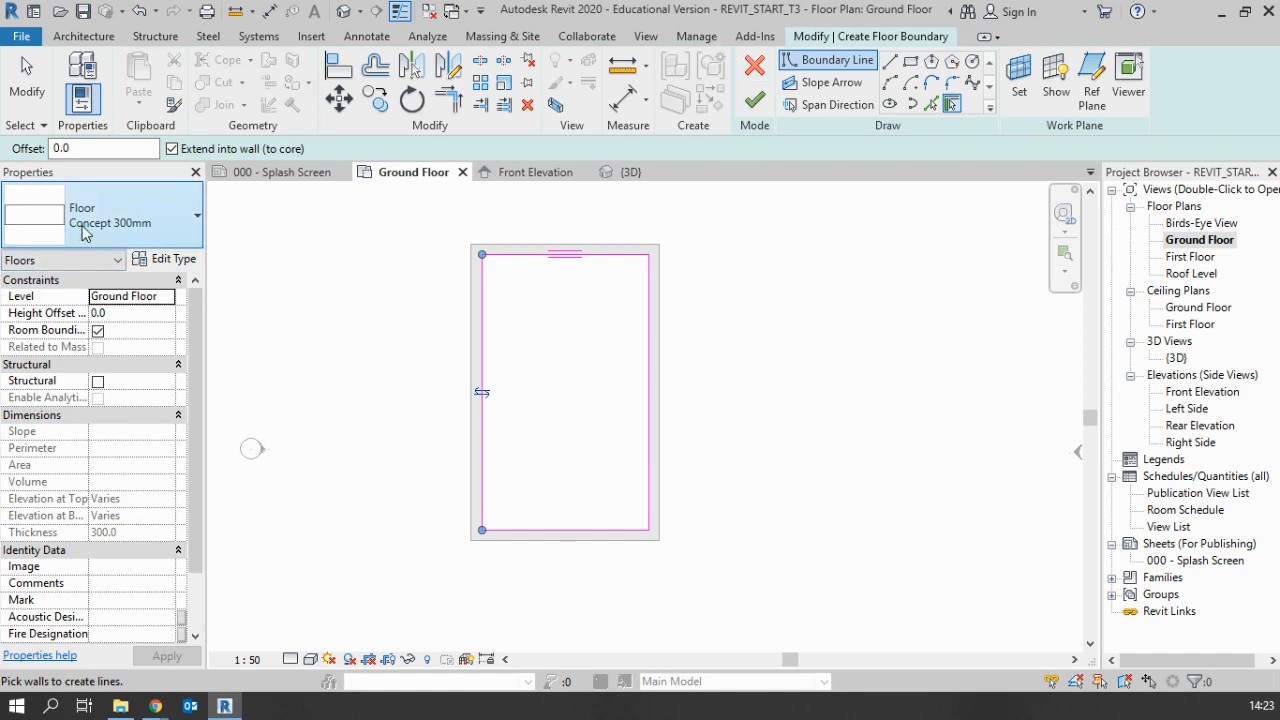
left_click(82, 230)
left_click(126, 234)
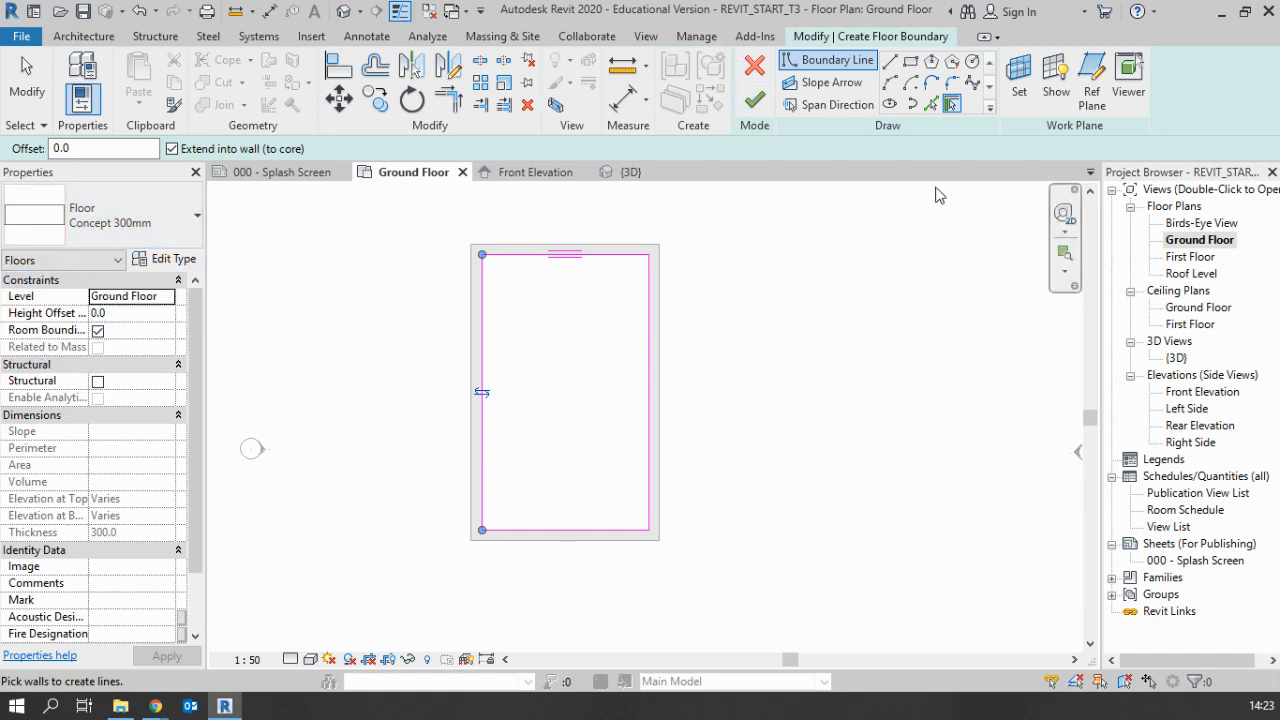
Finish the floor sketch, accept joining geometry and cutting the overlap out of the walls, and inspect the model in the {3D} view
left_click(754, 101)
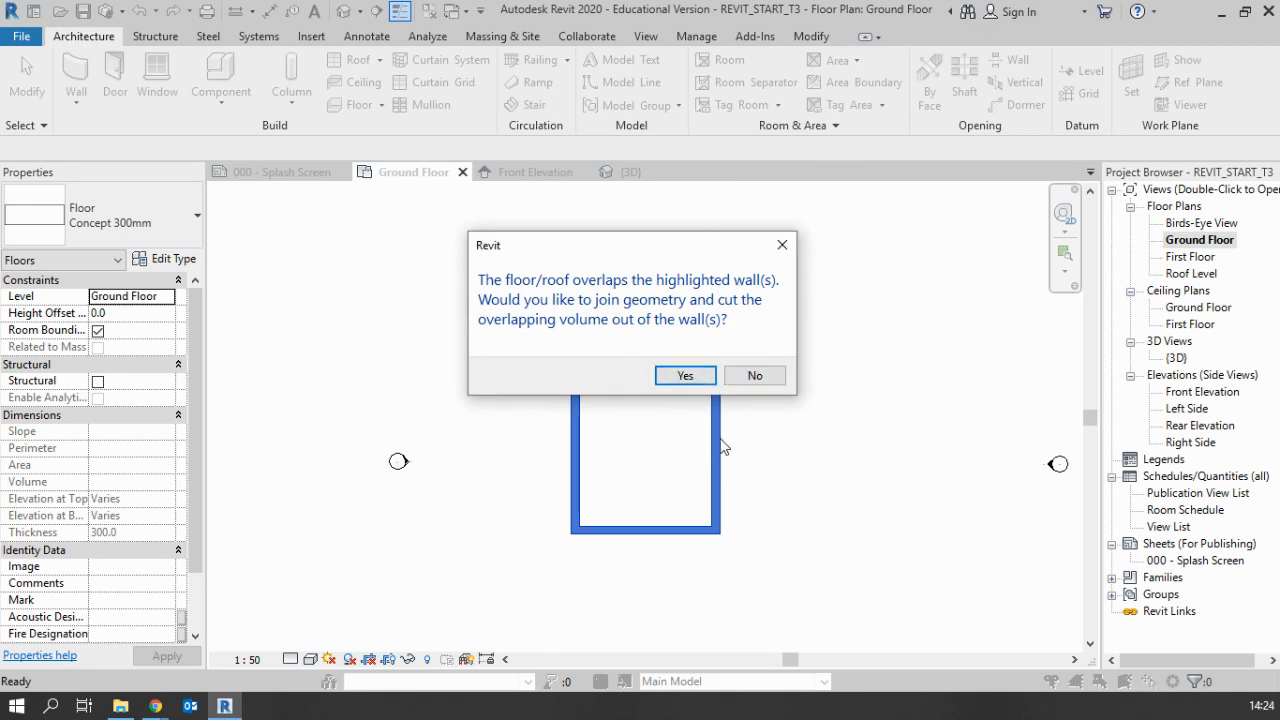
left_click(683, 378)
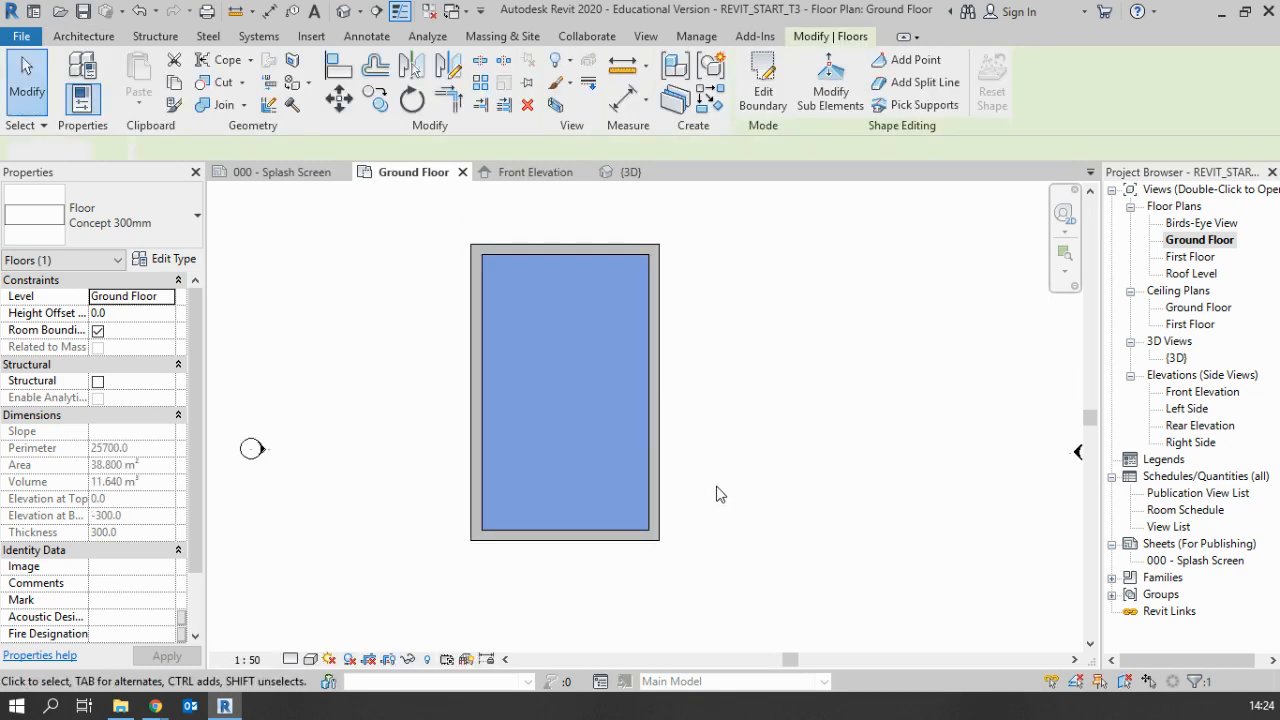
left_click(712, 512)
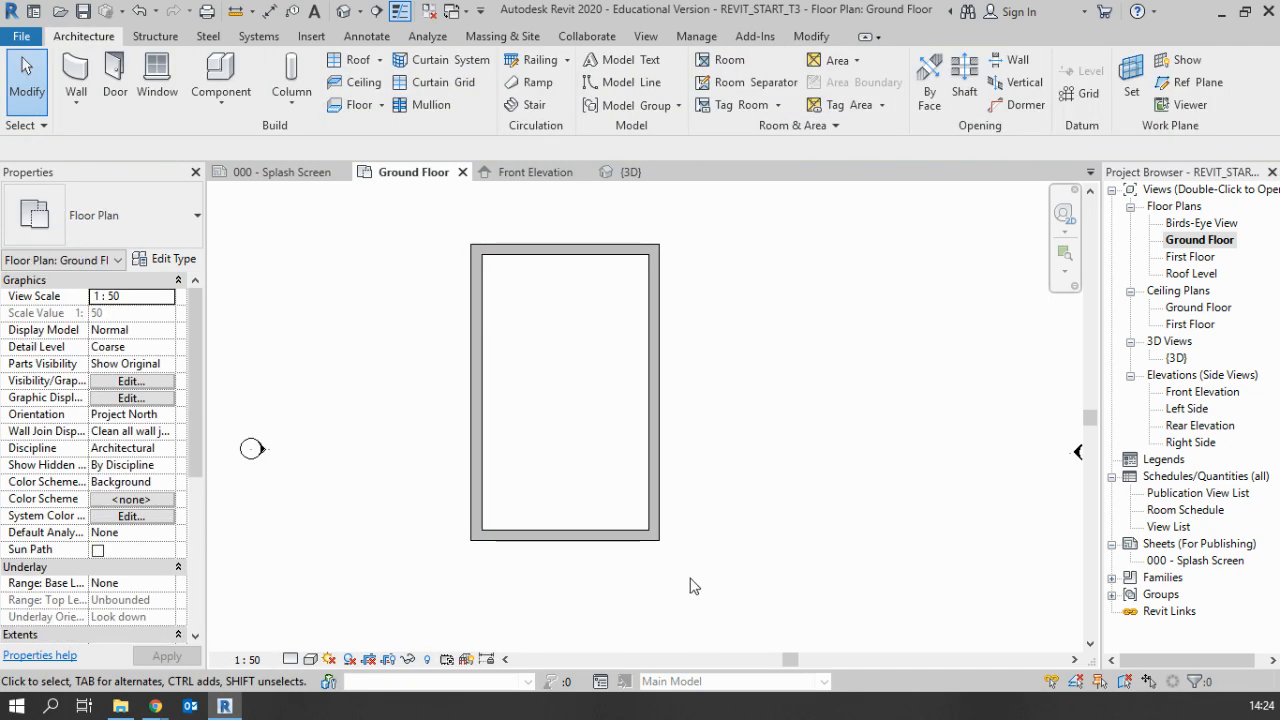
double_click(1177, 358)
middle_click_drag(756, 520, 645, 457, "shift")
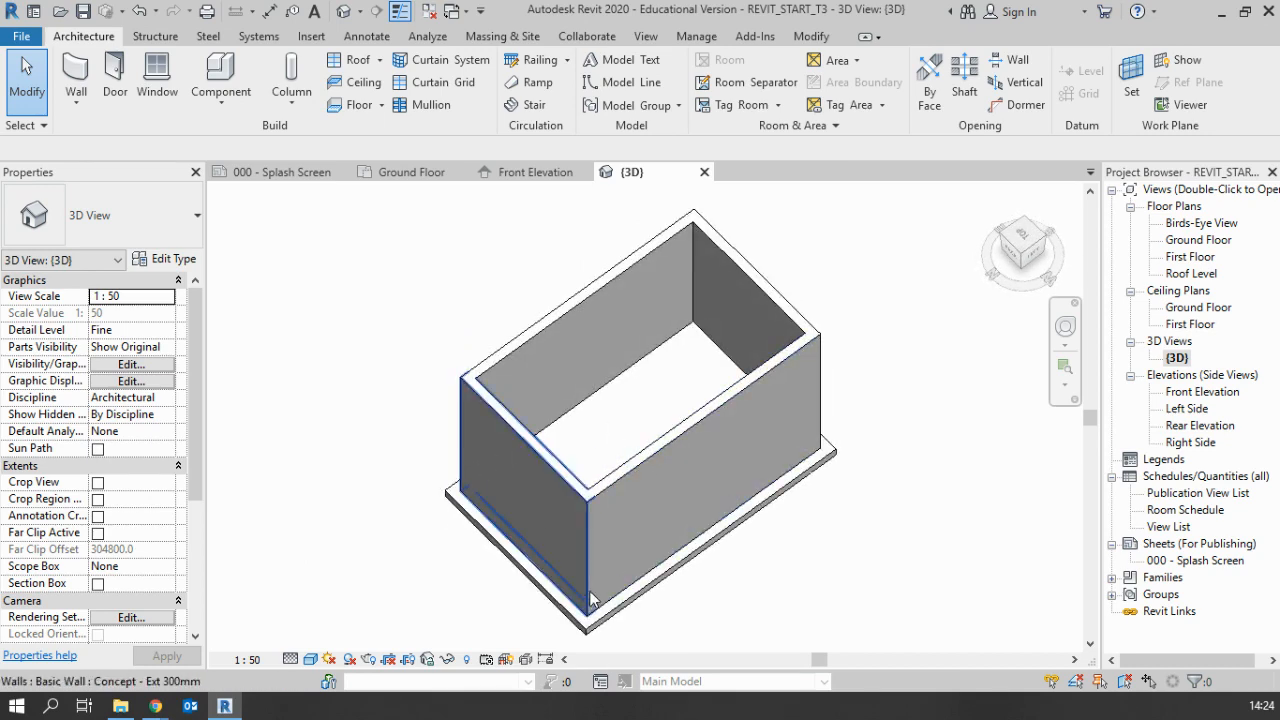